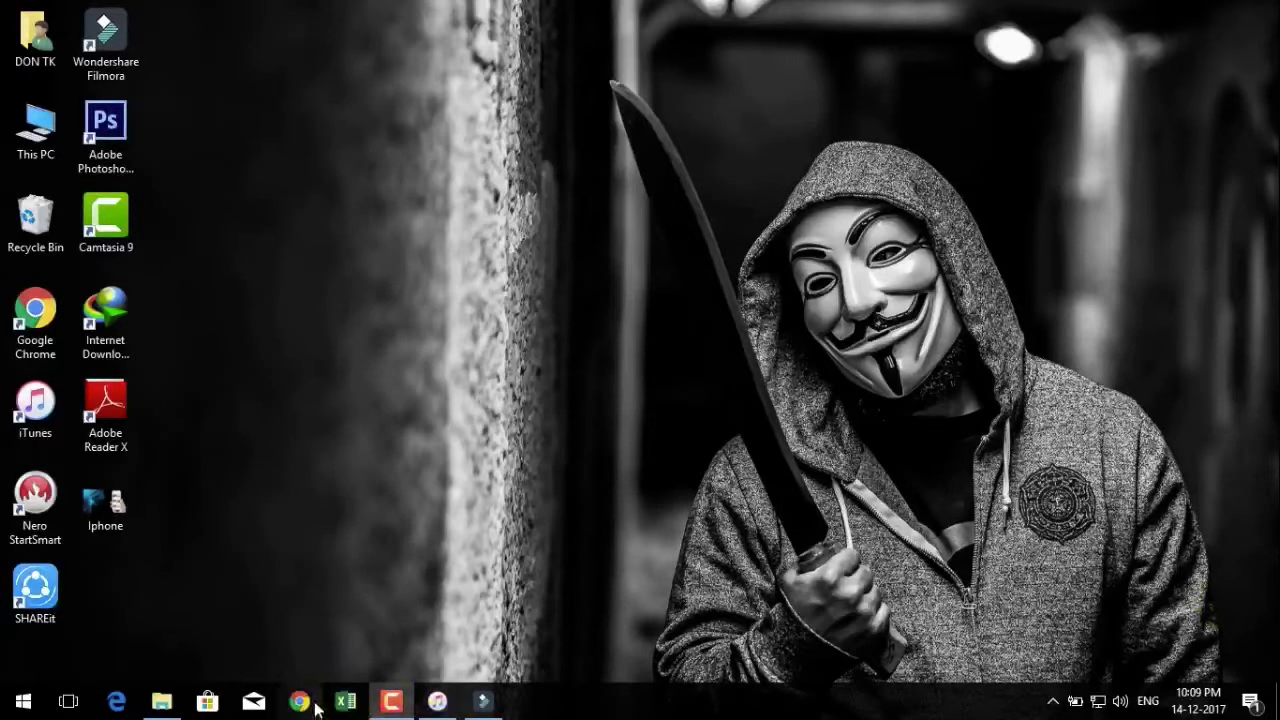
Launch Google Chrome from the Windows taskbar so the Google home page loads.
mouse_move(408, 716)
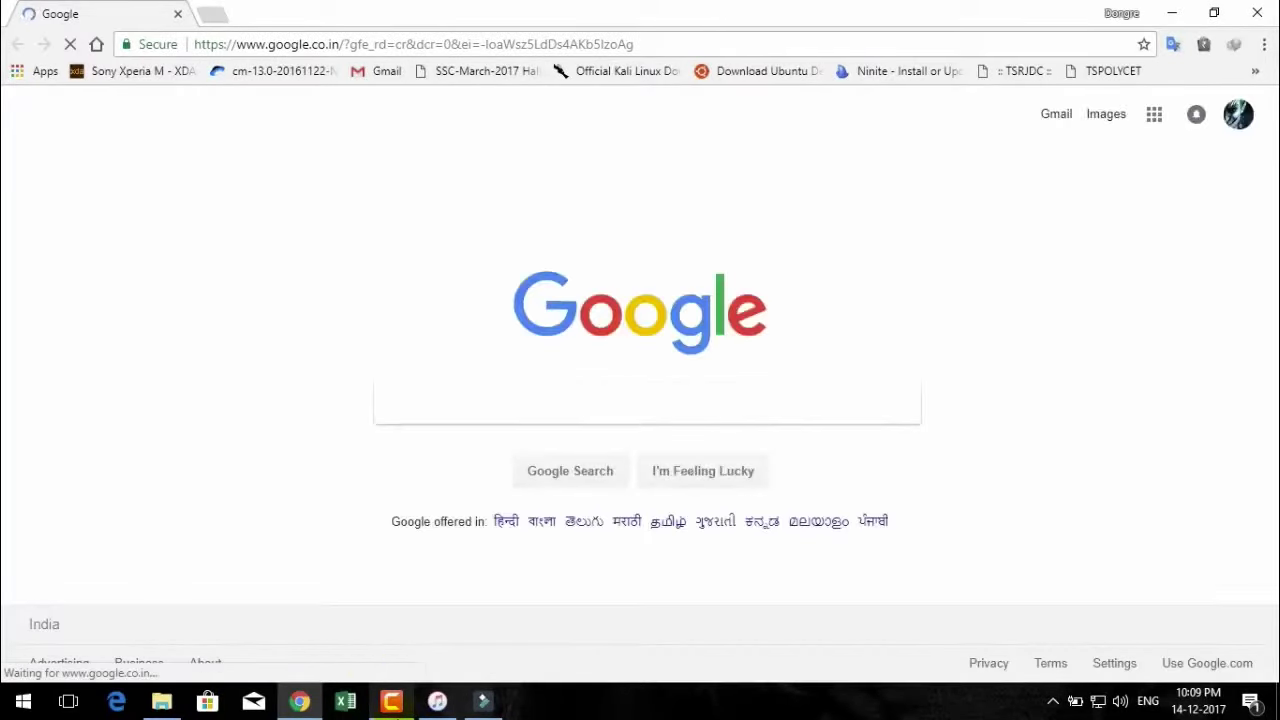
Search Google for 'amazon affiliate india' and open the Amazon.in Associates result.
type("AMAZ")
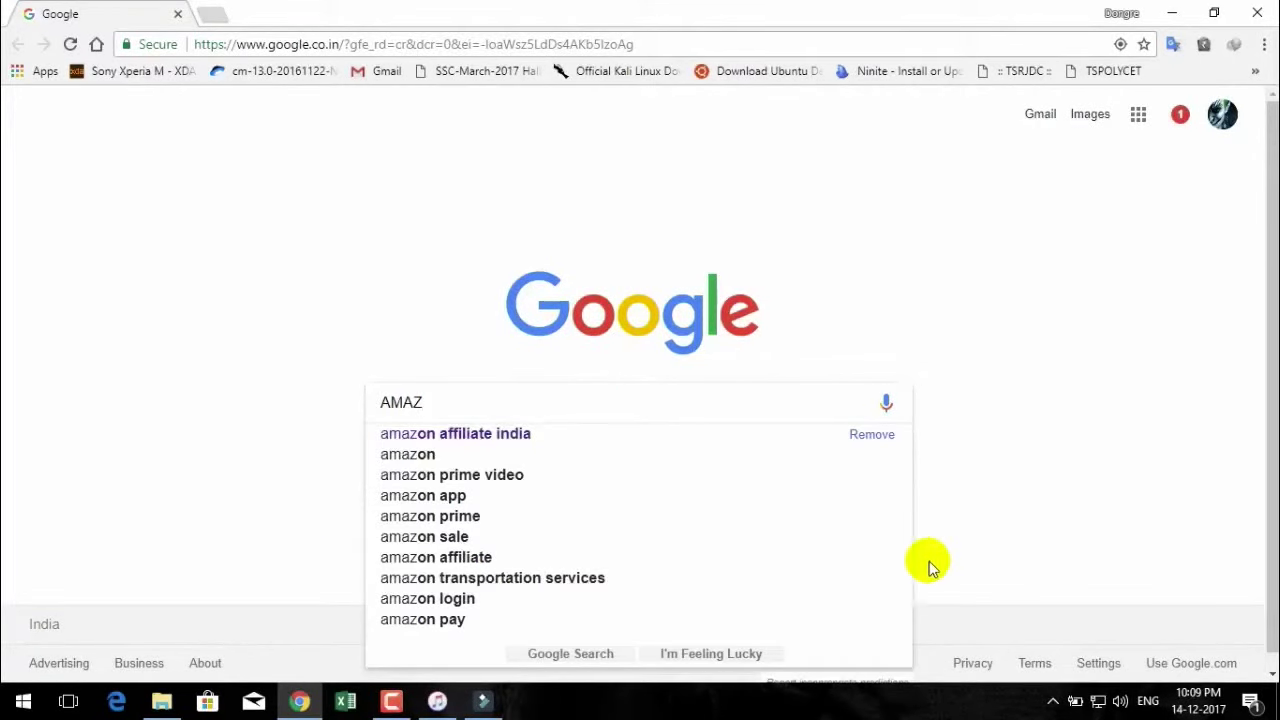
key("Down")
key("Down")
key("Up")
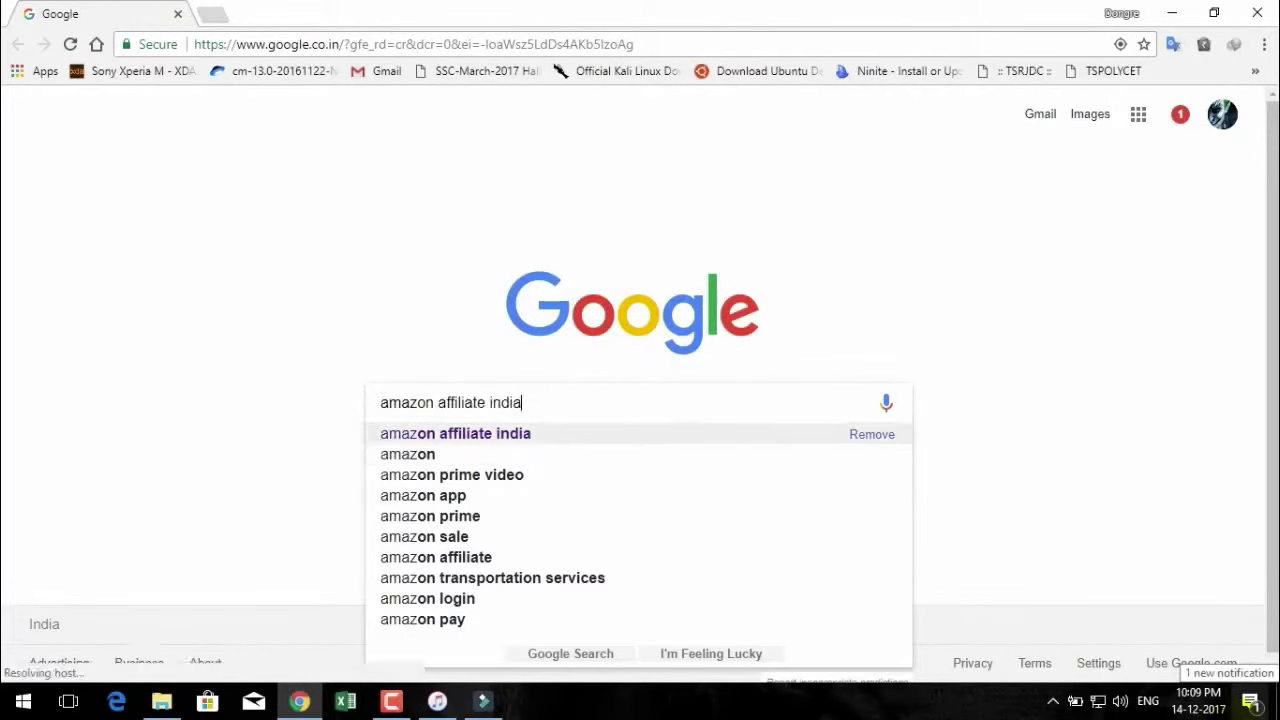
key("Return")
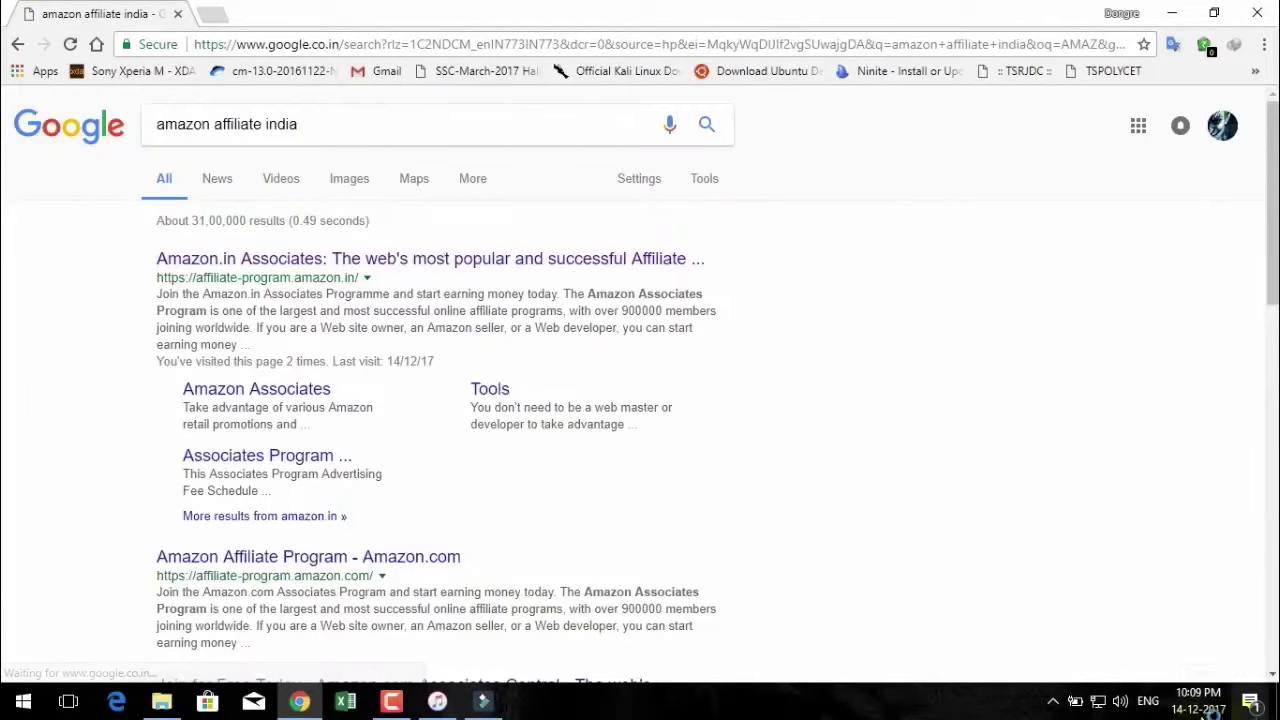
left_click(200, 268)
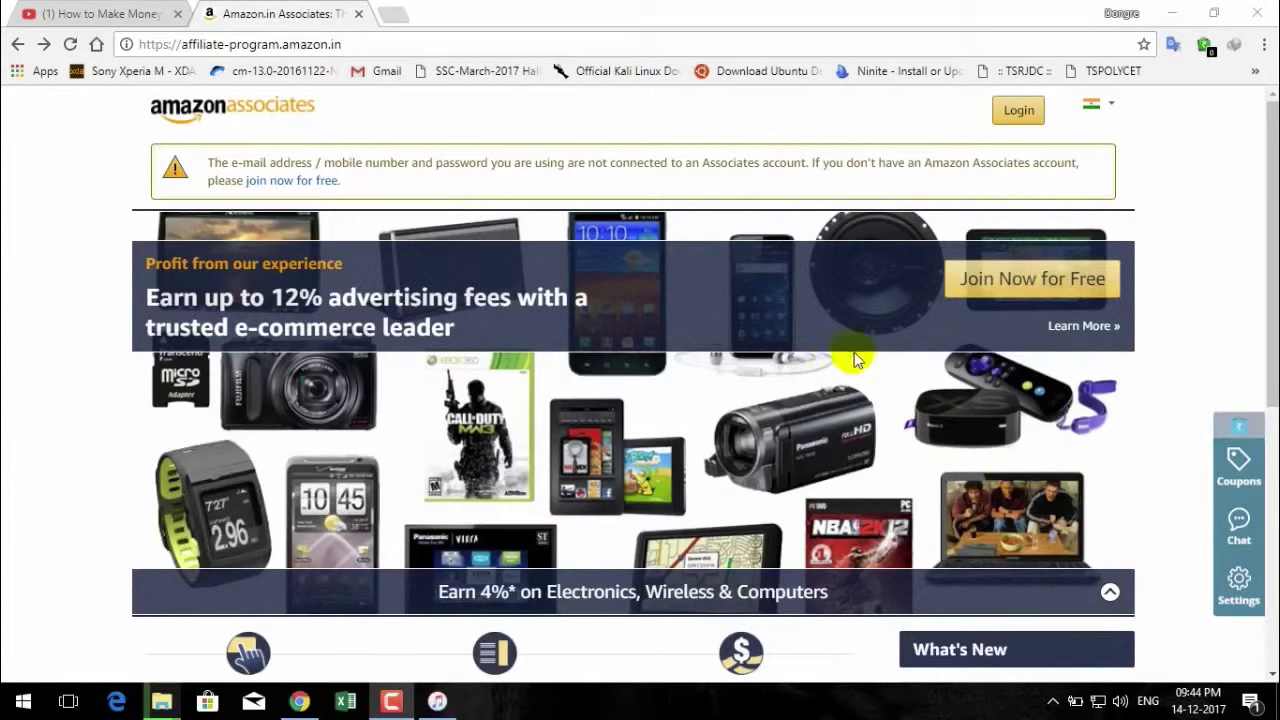
Start the free Associates signup, answer No to the U.S. person question, and continue.
left_click(1036, 278)
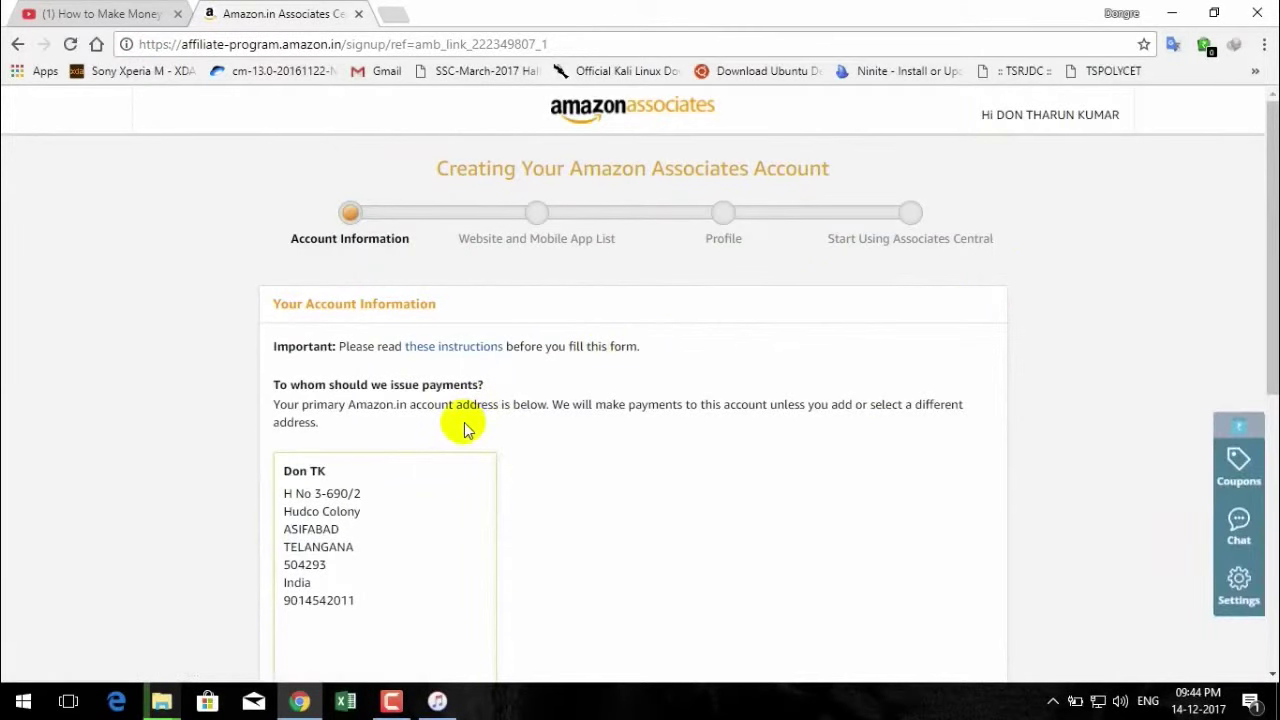
scroll(586, 385, "down", 1)
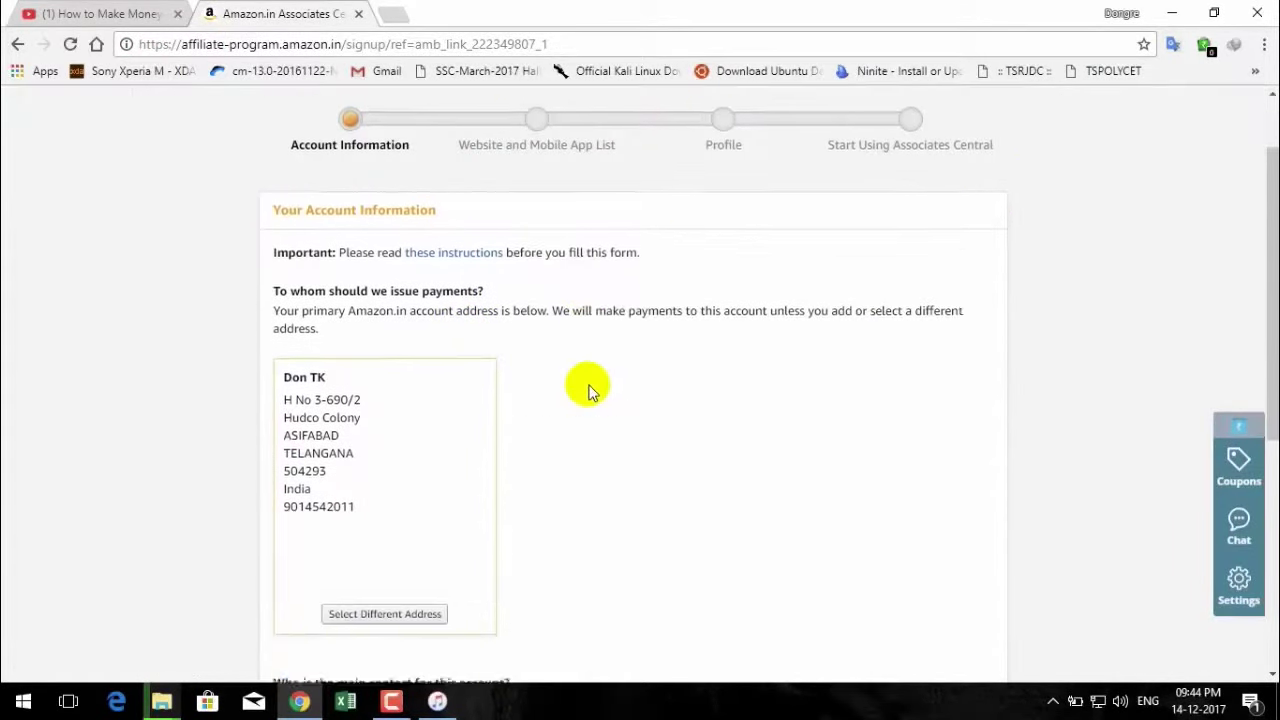
scroll(588, 390, "down", 3)
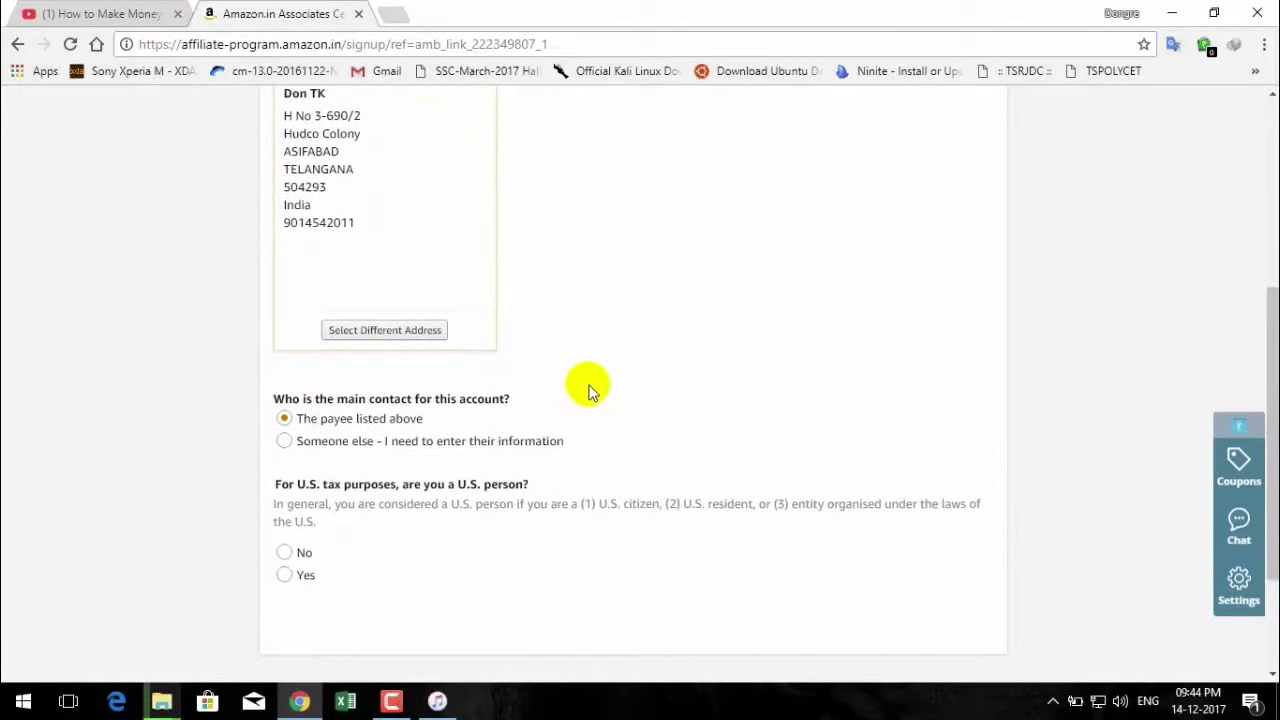
scroll(588, 390, "down", 2)
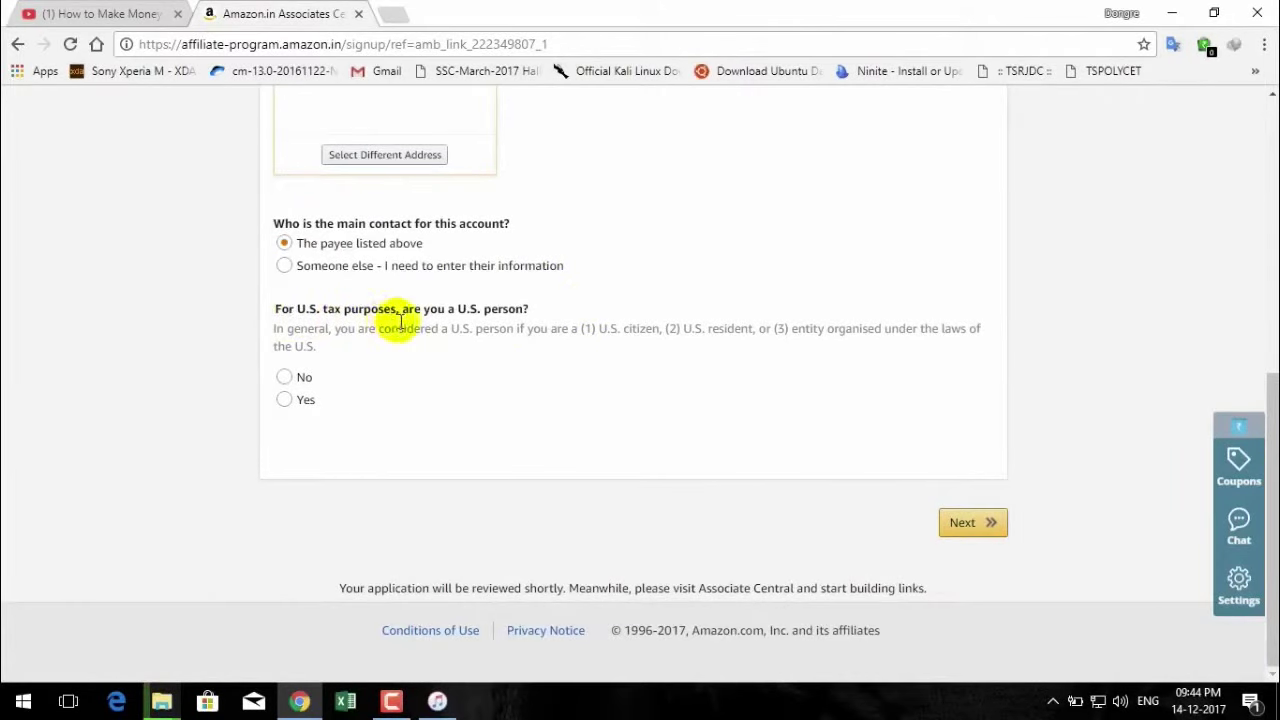
left_click(285, 378)
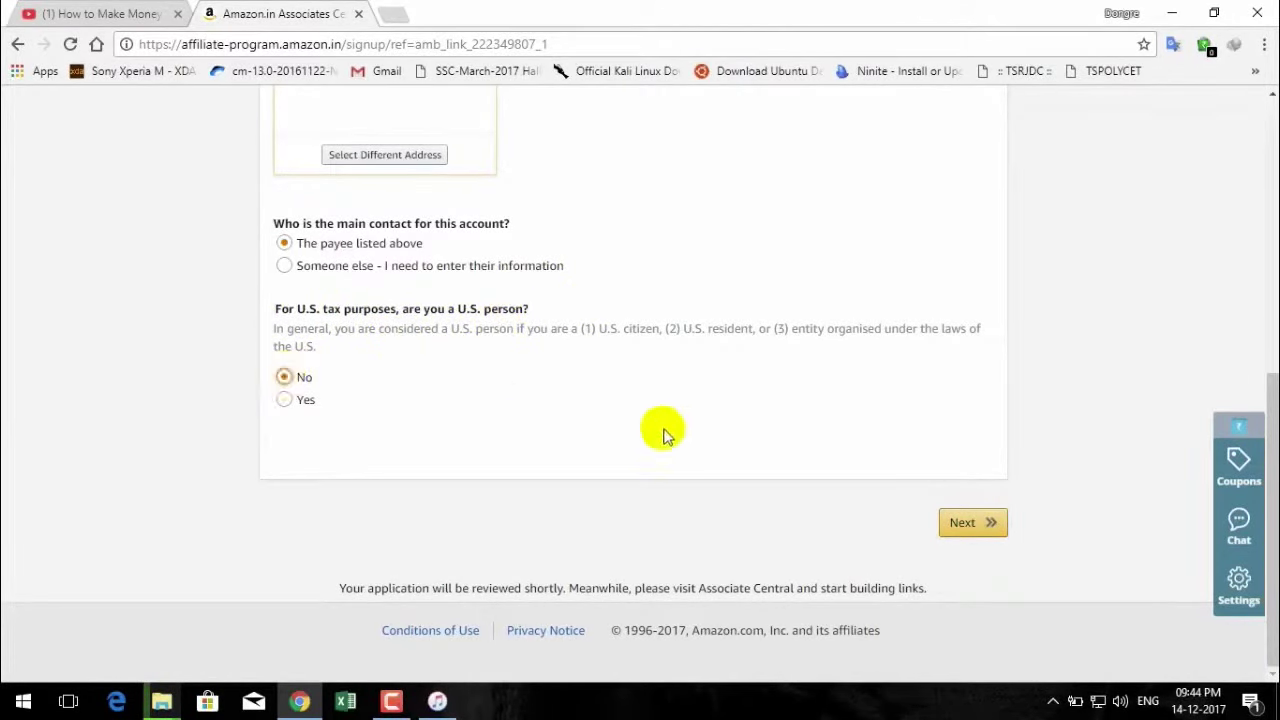
left_click(962, 524)
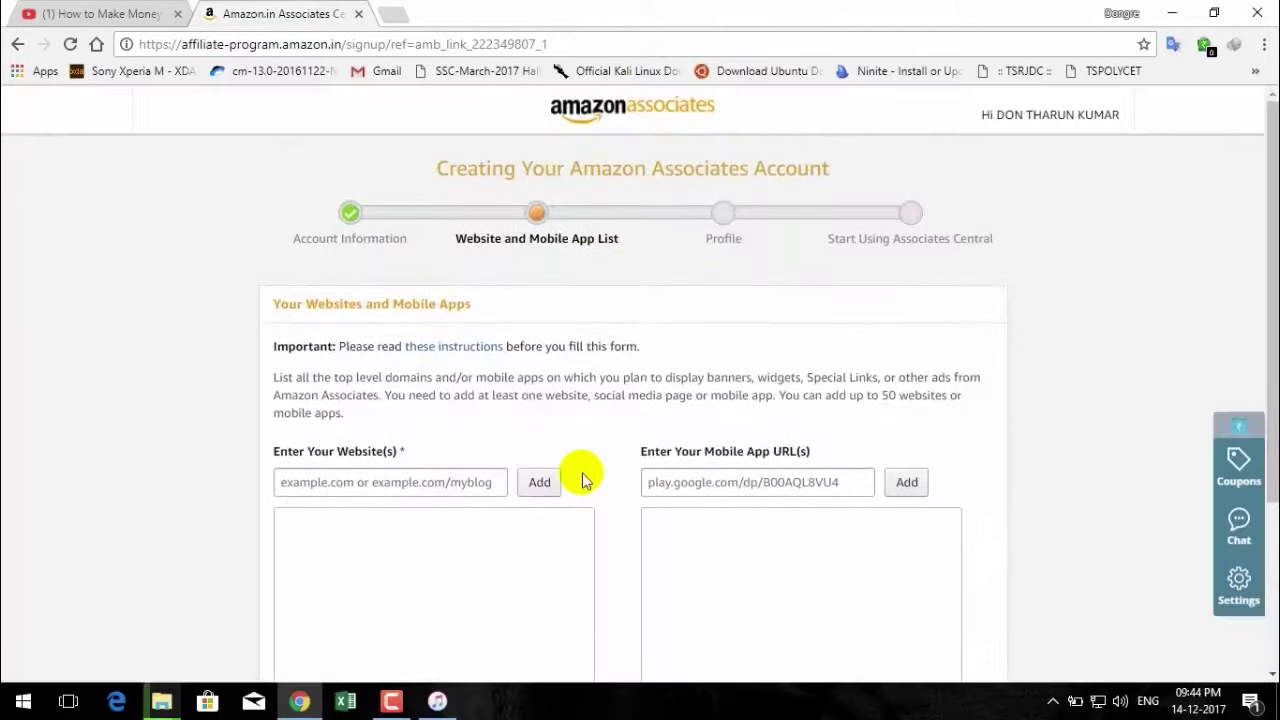
Scroll the Websites form, then switch to the YouTube Amazon affiliate video tab.
scroll(471, 423, "down", 2)
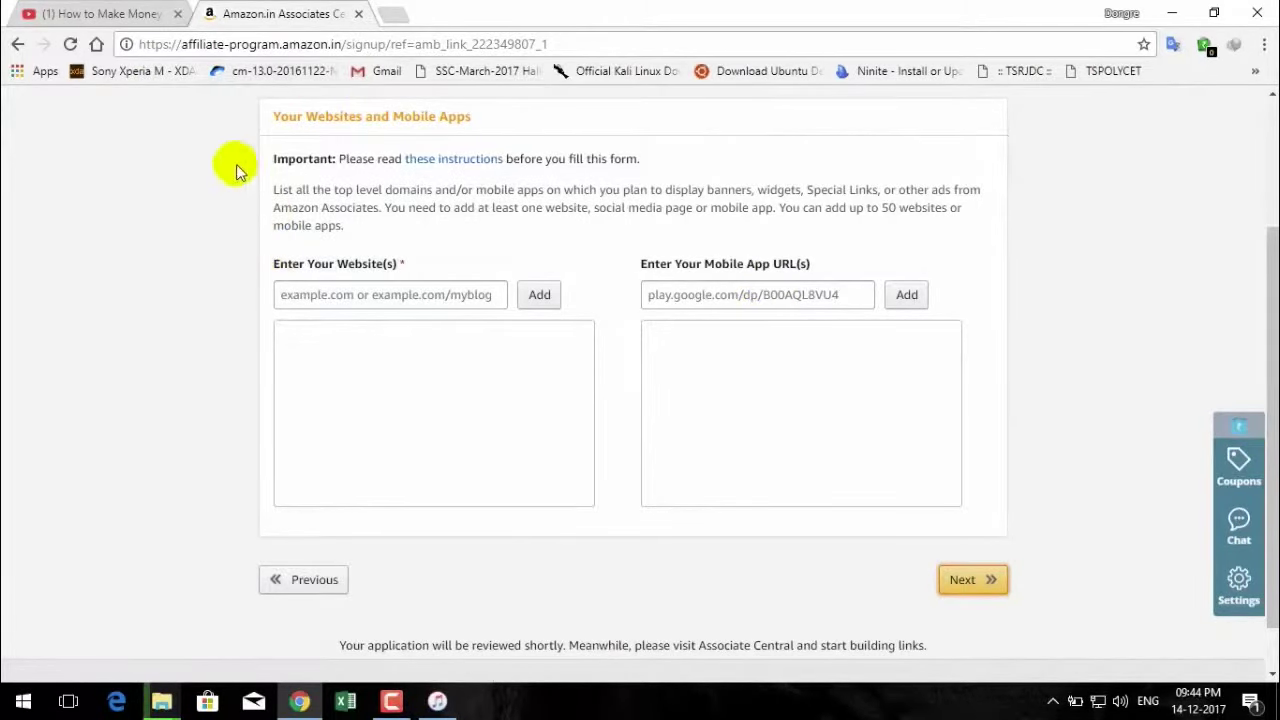
left_click(55, 13)
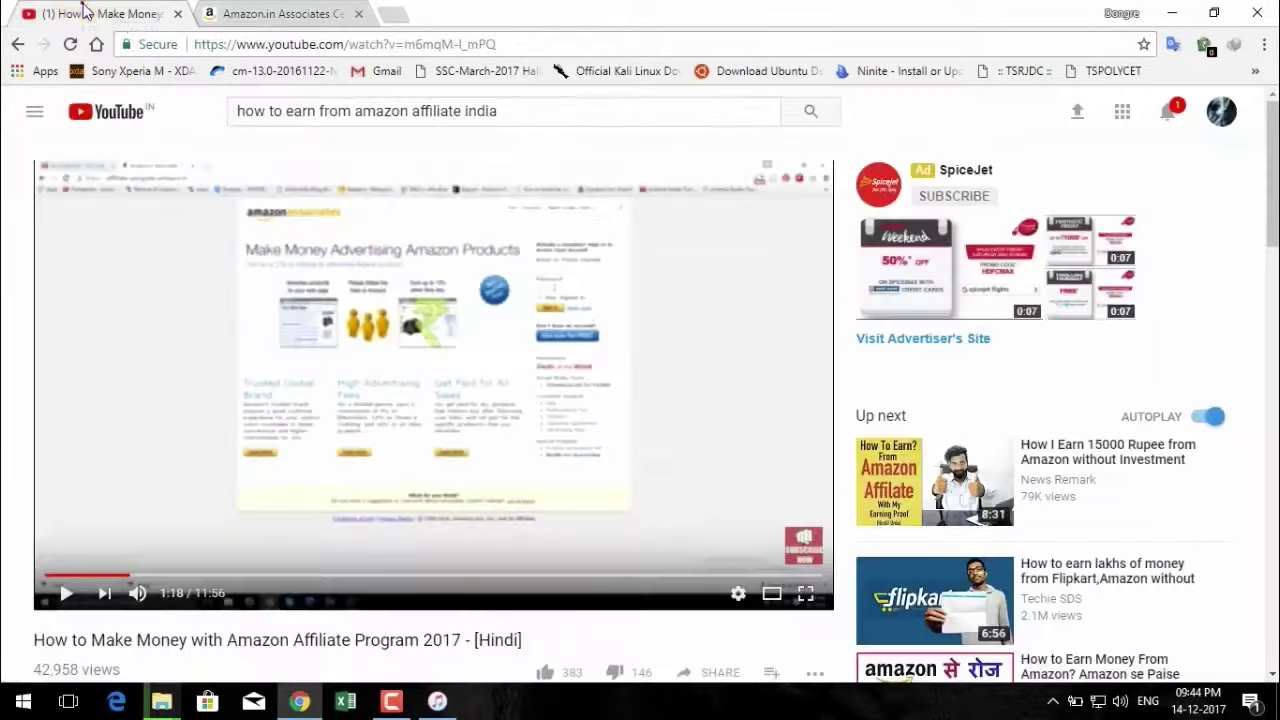
Open your own YouTube channel page, select its full address, and return to the Associates signup.
left_click(1221, 113)
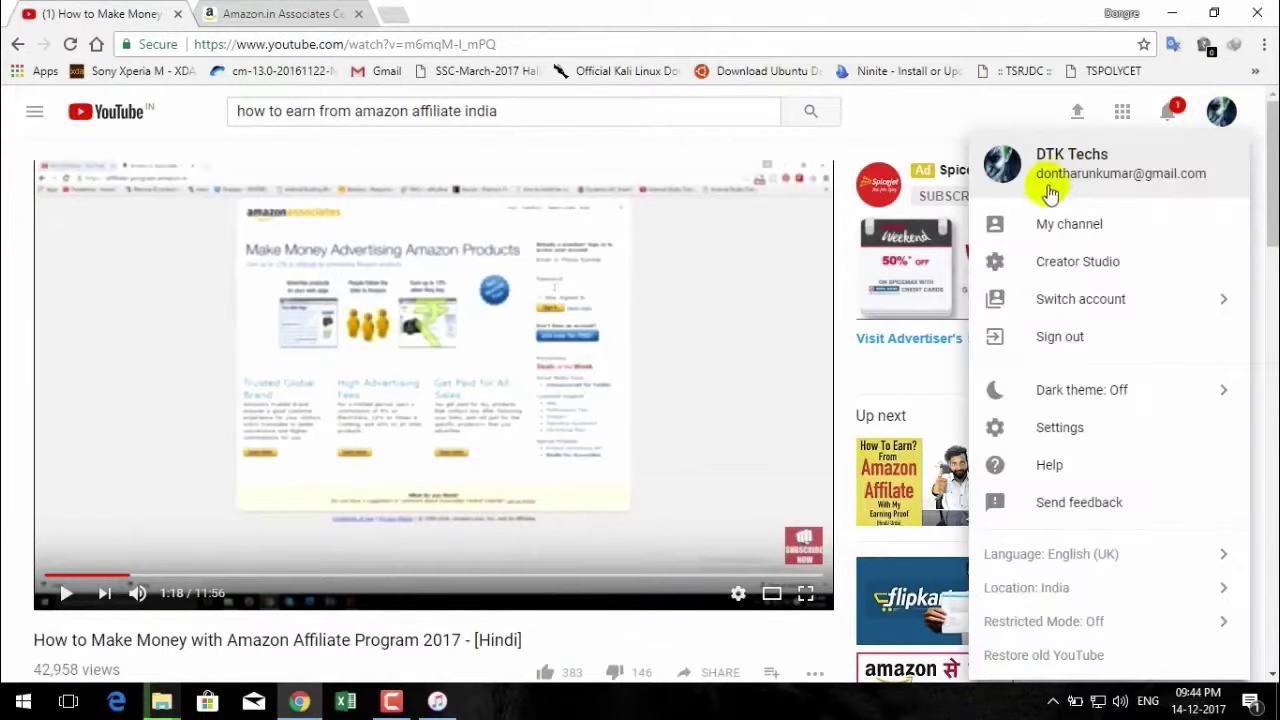
left_click(1058, 224)
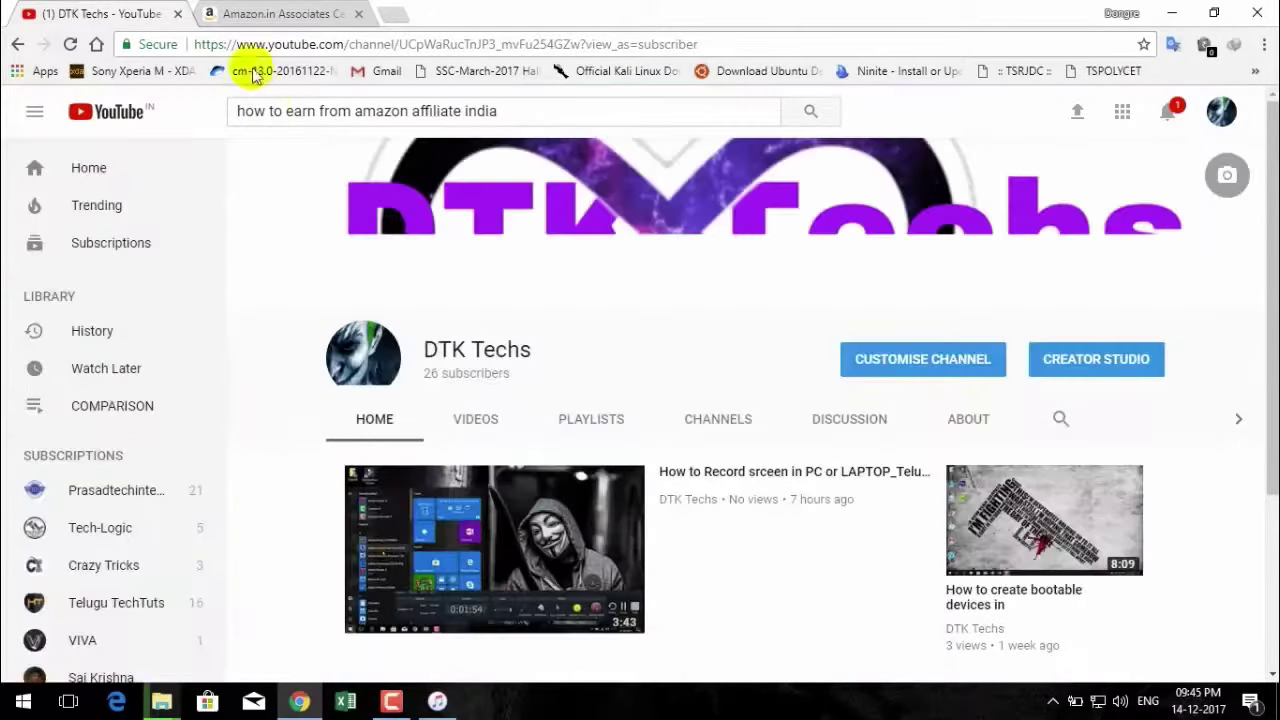
double_click(405, 45)
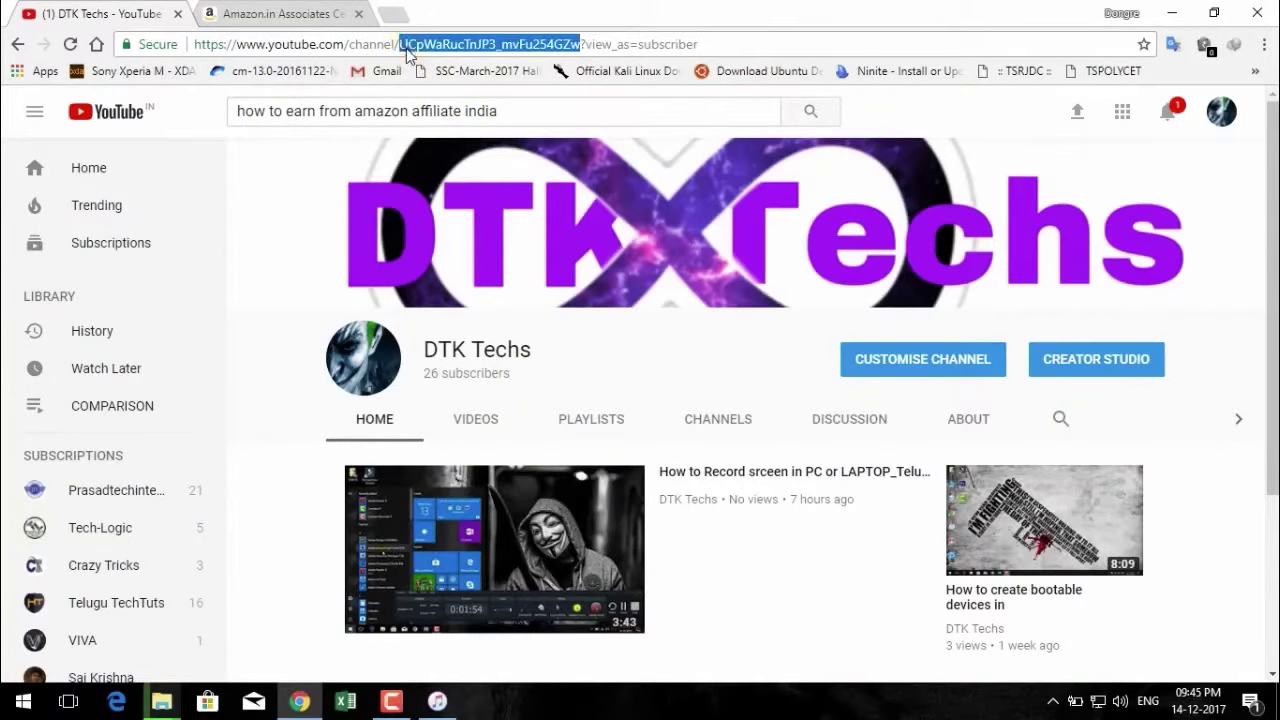
left_click(403, 46)
double_click(718, 42)
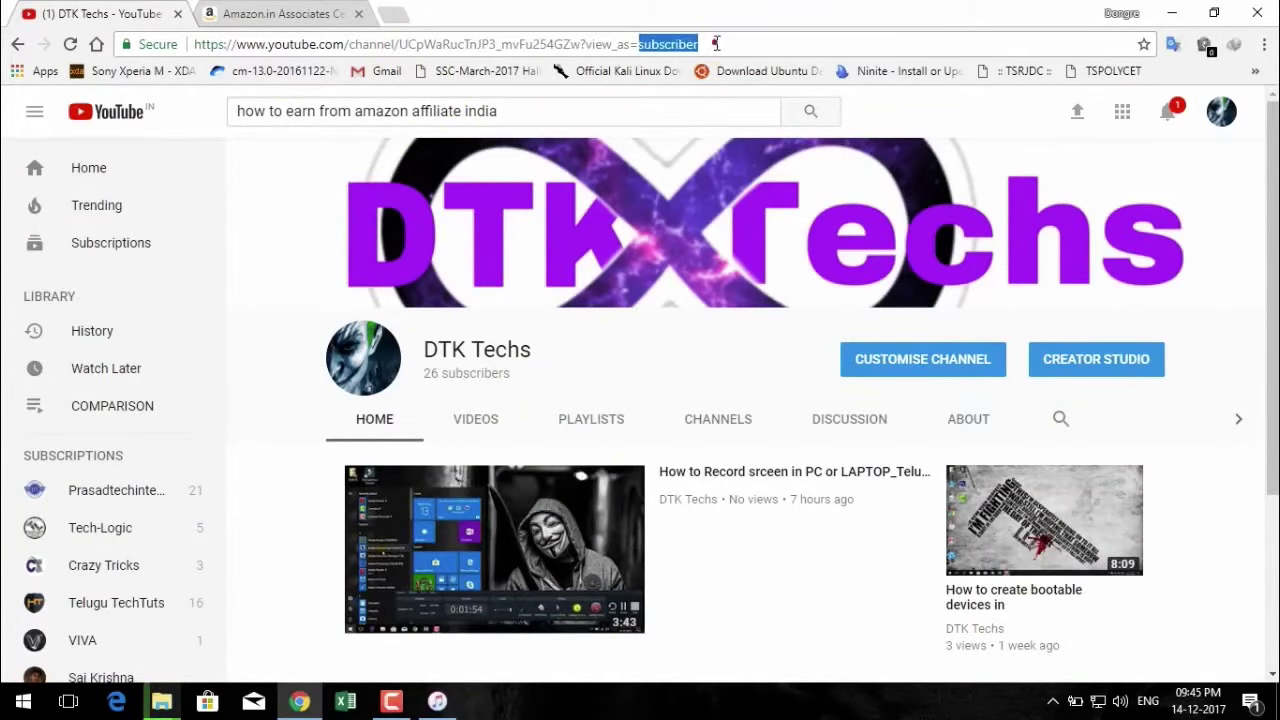
double_click(612, 46)
left_click(491, 46)
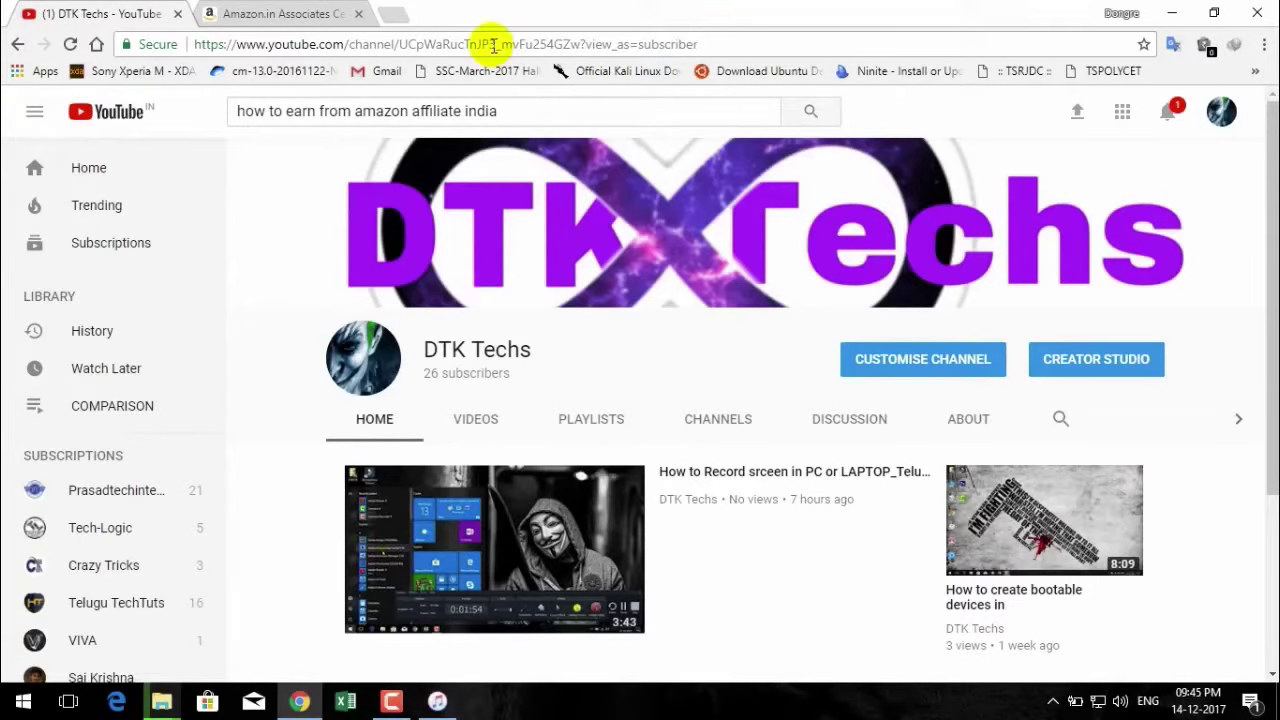
triple_click(493, 46)
key("ctrl+c")
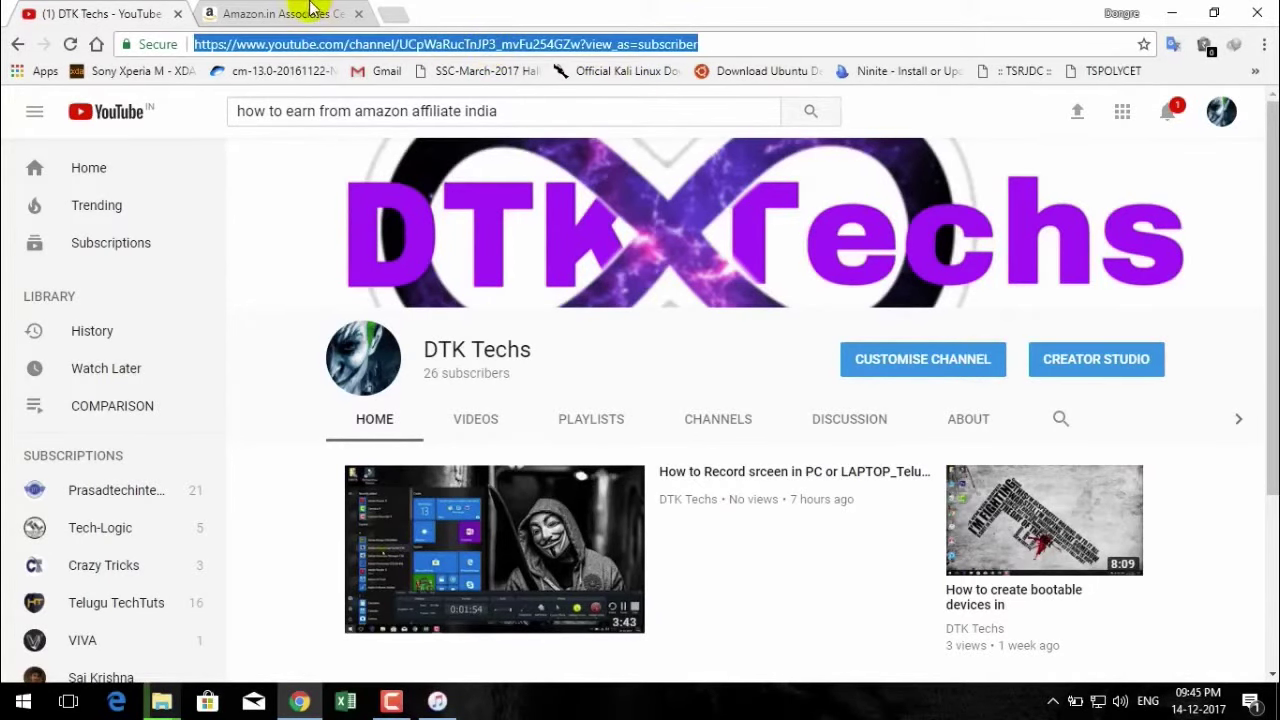
left_click(300, 13)
left_click(375, 292)
Paste the YouTube channel address into the website field and add it to the list.
left_click(376, 288)
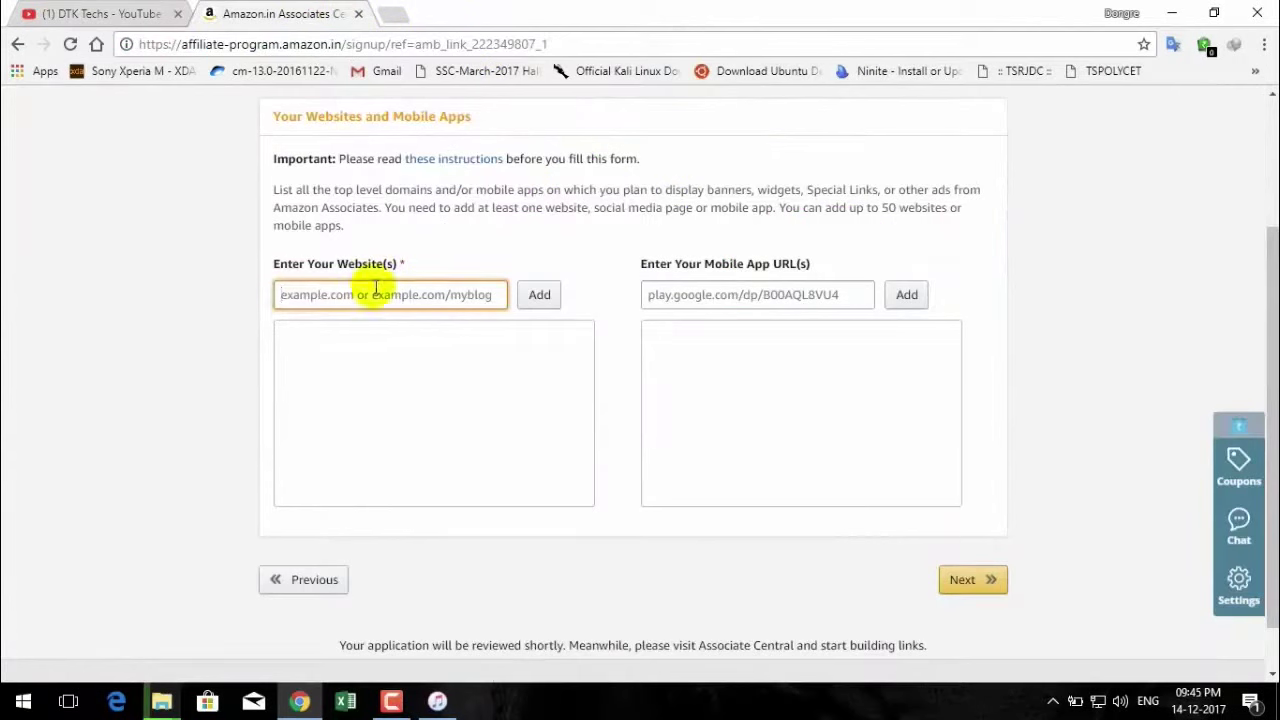
key("ctrl+v")
left_click(533, 297)
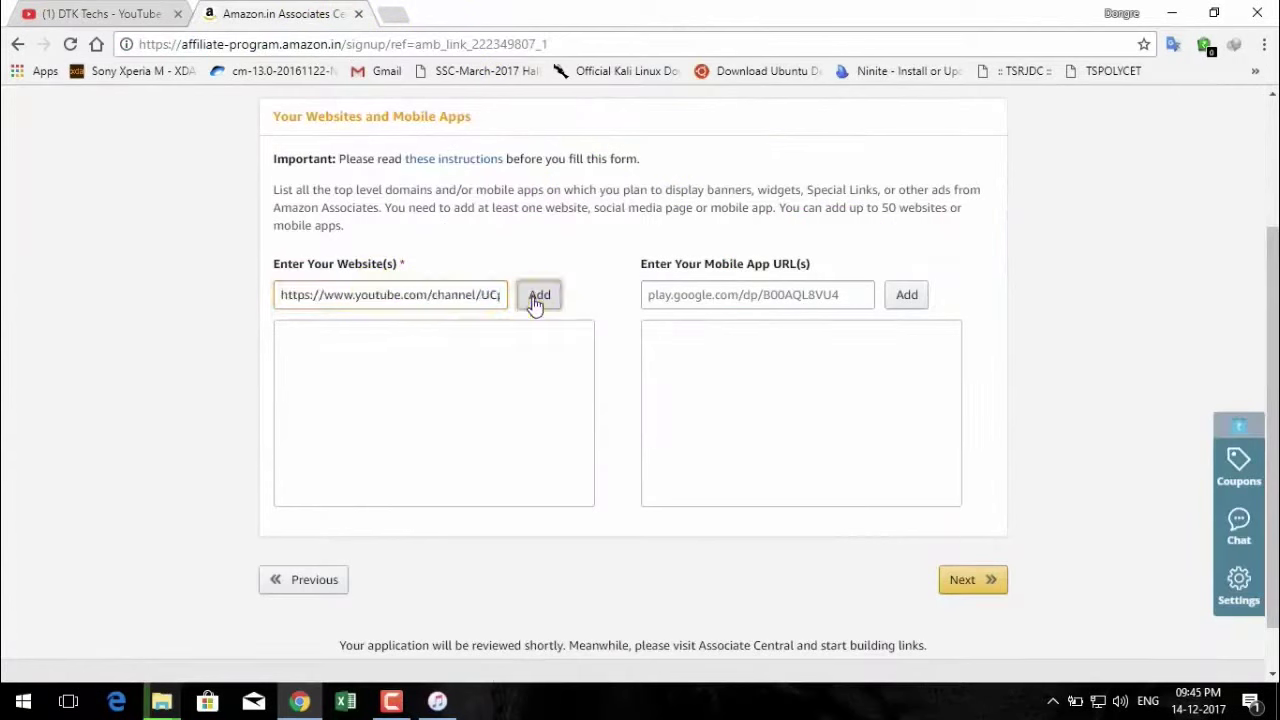
Try adding the same channel address as a Mobile App URL, then continue to Profile.
left_click(750, 294)
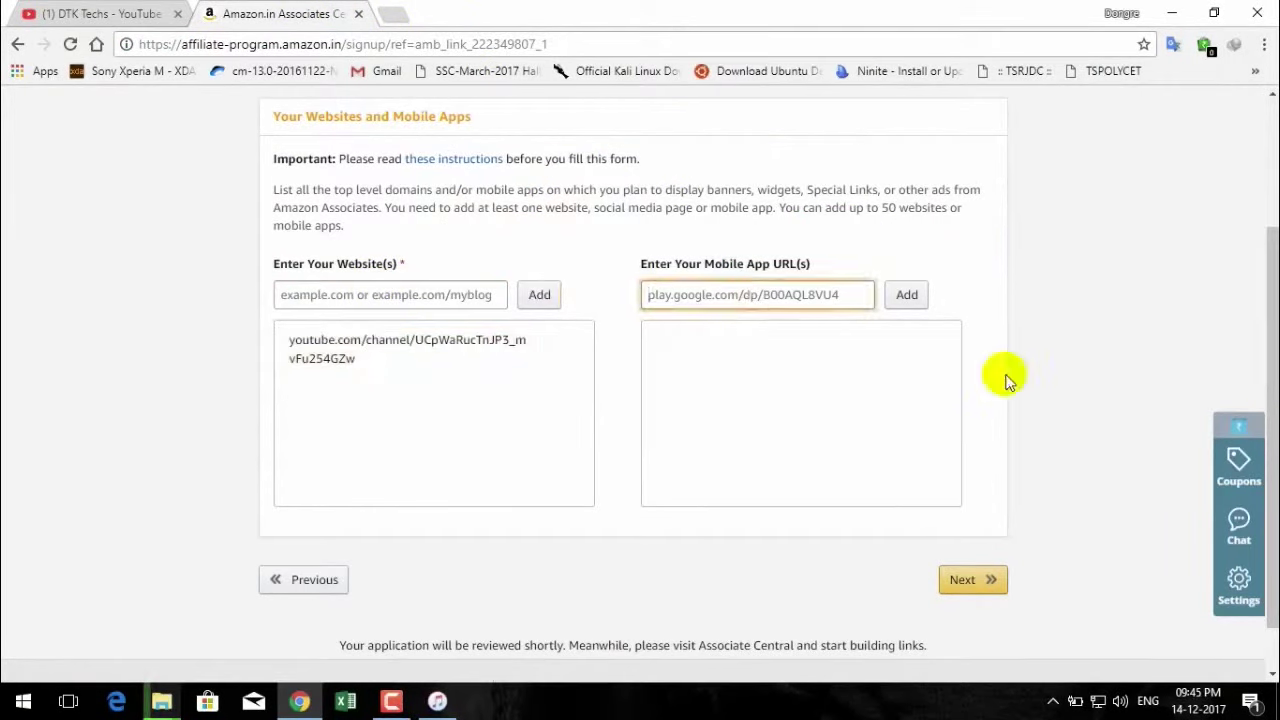
key("ctrl+v")
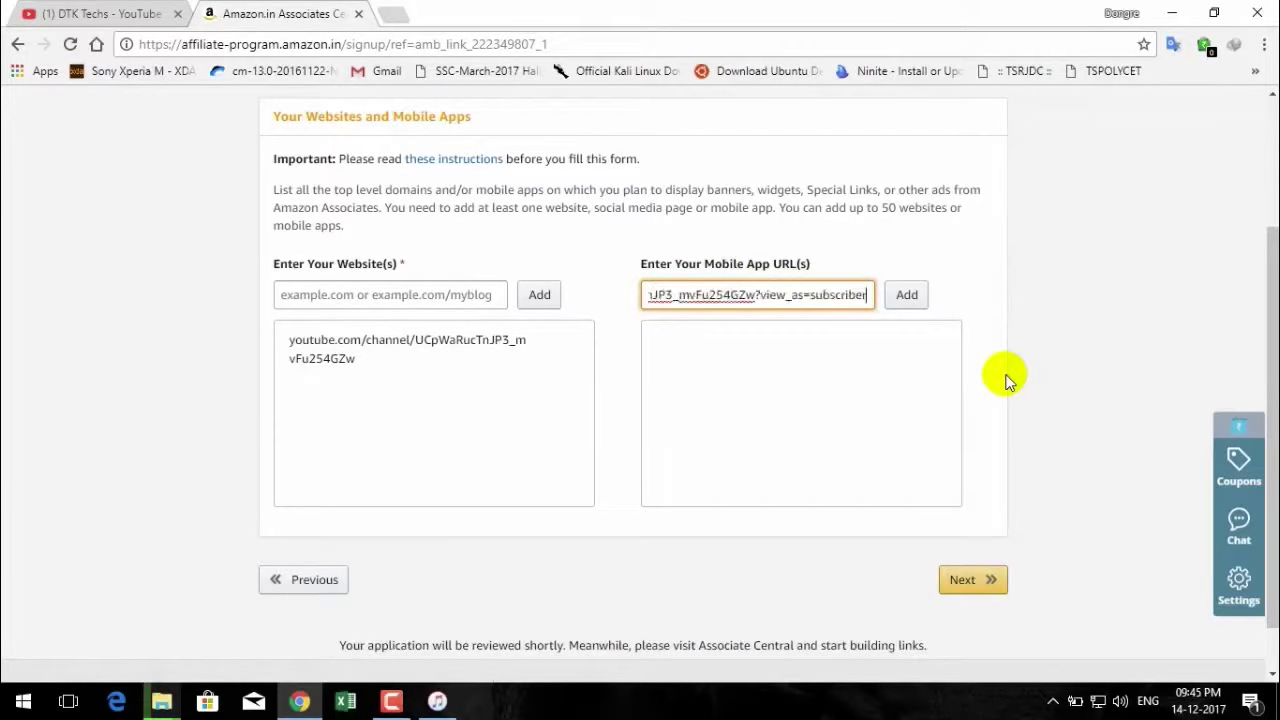
left_click(905, 296)
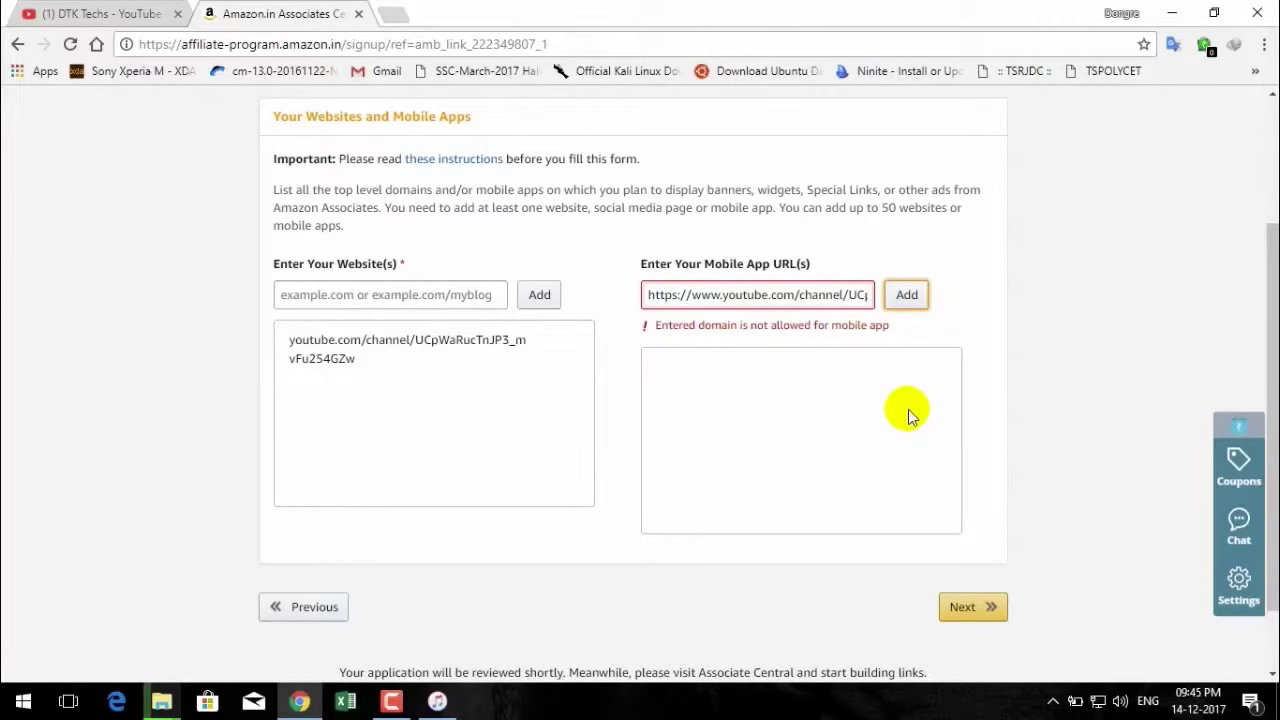
left_click(980, 606)
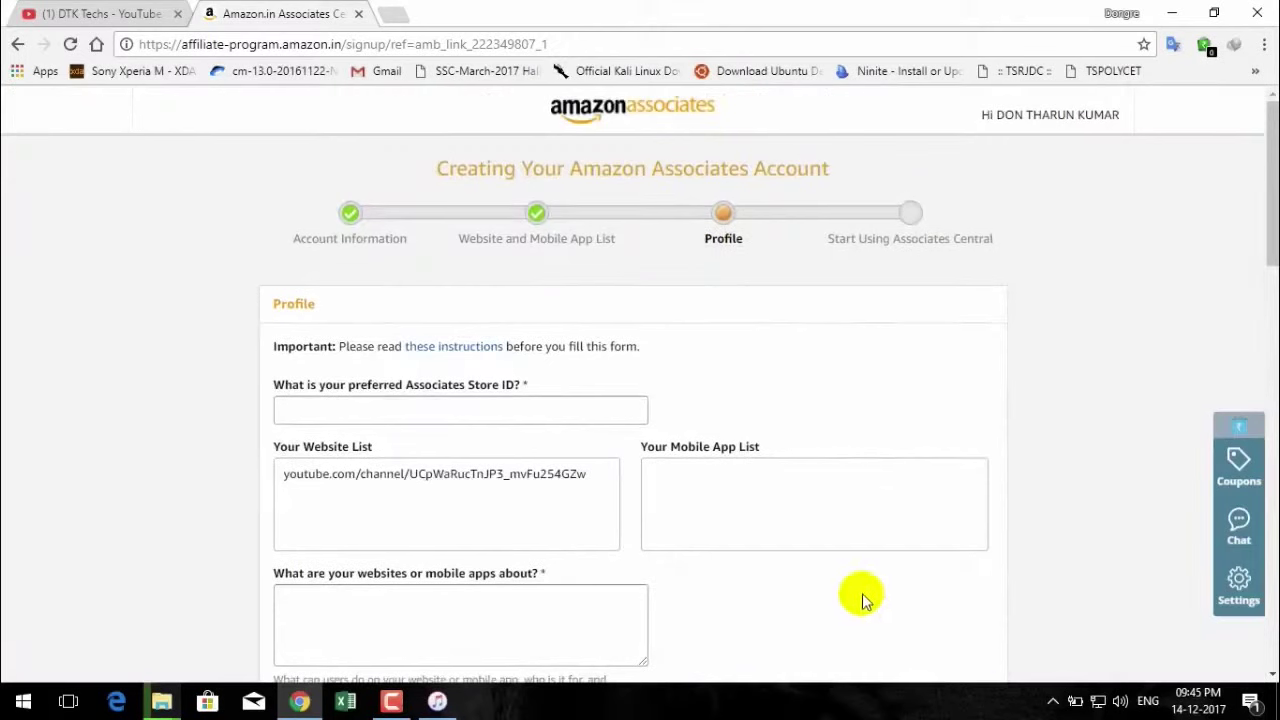
scroll(664, 405, "down", 2)
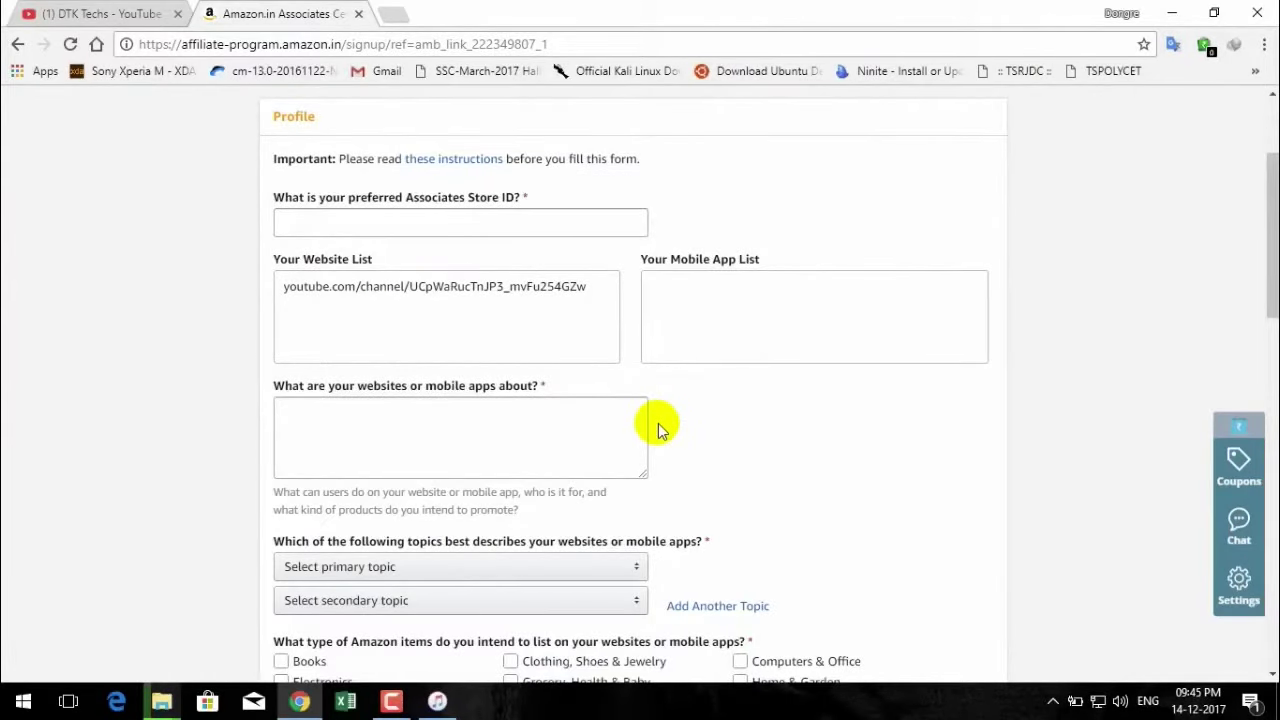
scroll(658, 423, "down", 9)
scroll(658, 430, "down", 4)
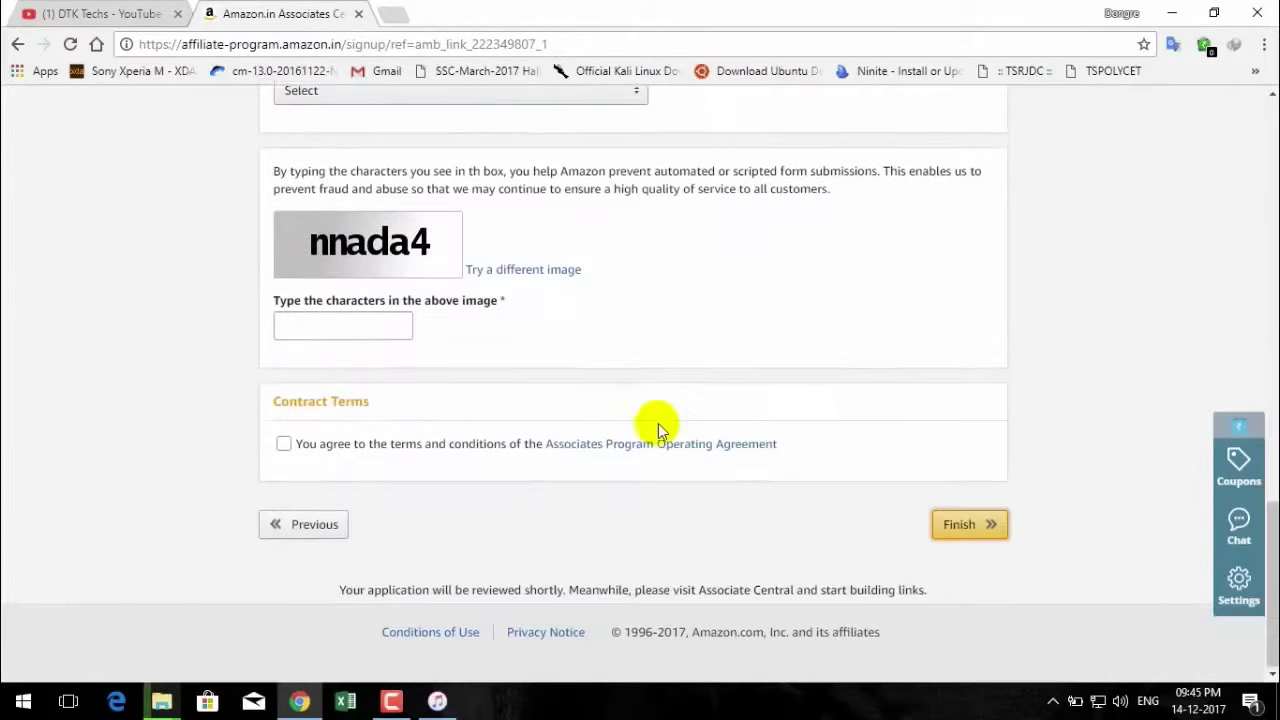
scroll(658, 430, "up", 4)
scroll(375, 650, "up", 10)
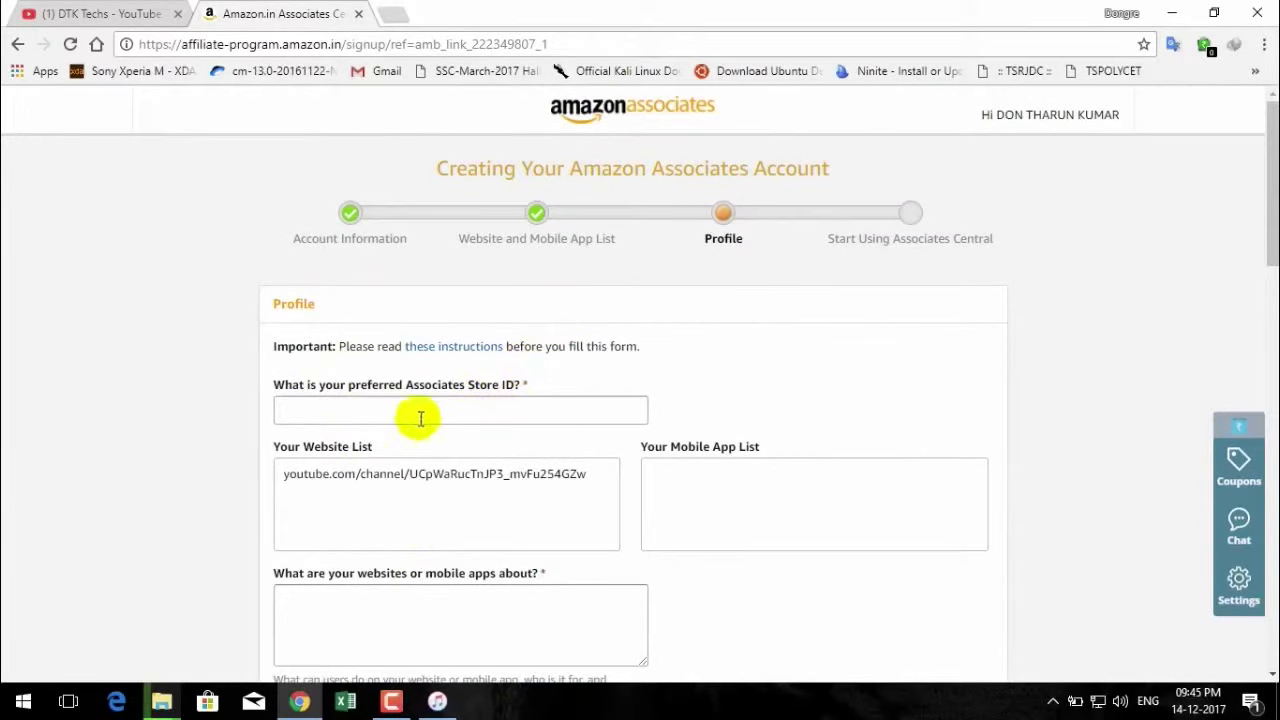
left_click(336, 413)
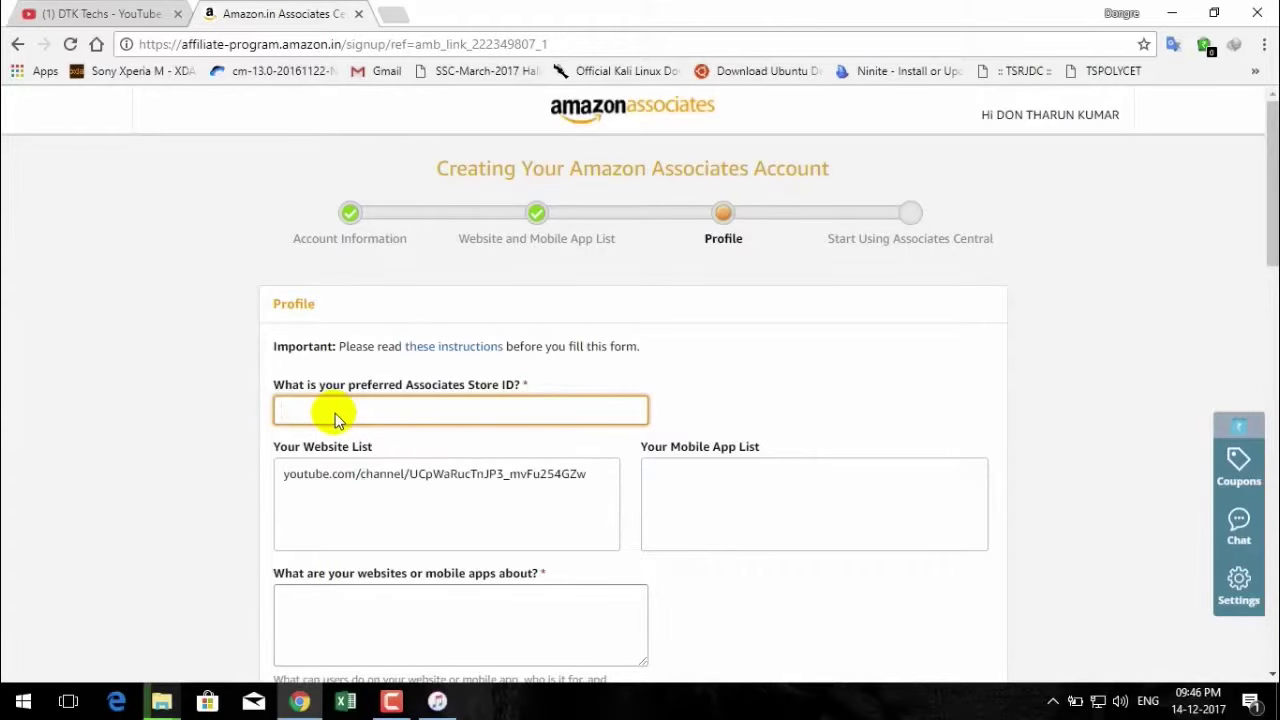
Enter Store ID 'dontk' and describe the websites as 'science and technology'.
type("dontk")
scroll(336, 413, "down", 2)
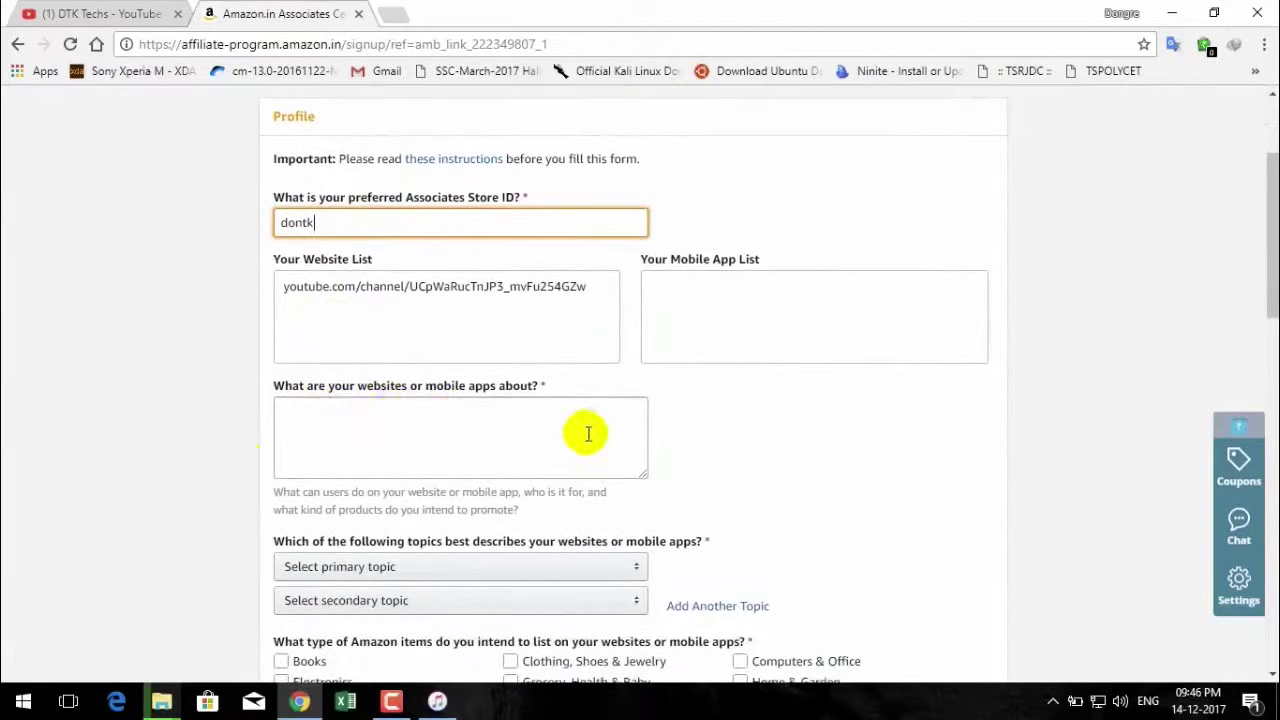
left_click(530, 420)
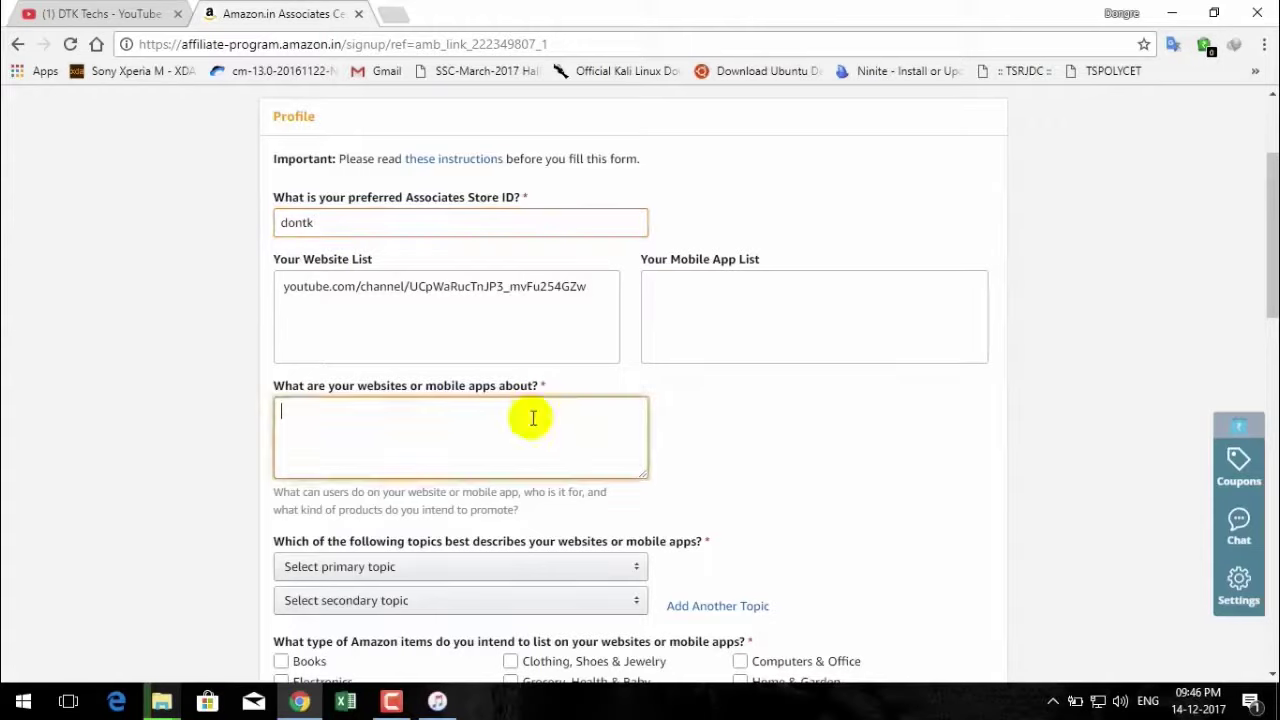
type("scien")
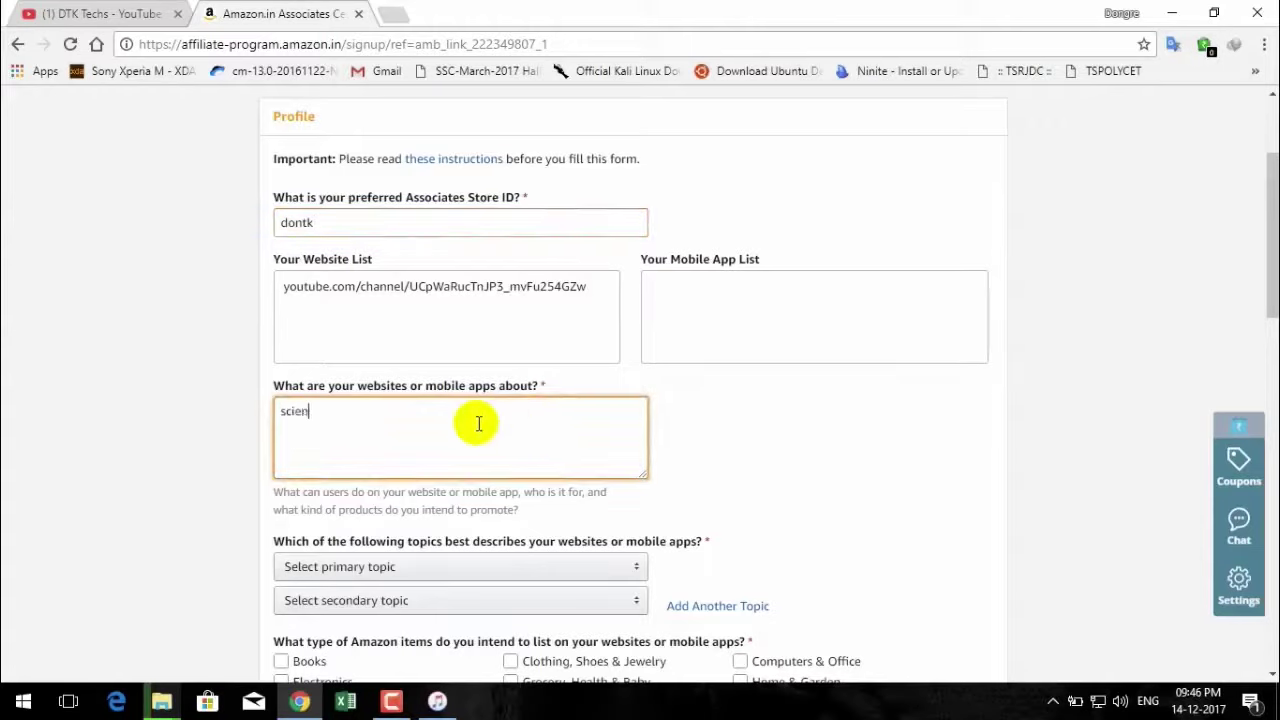
type("ce and technology")
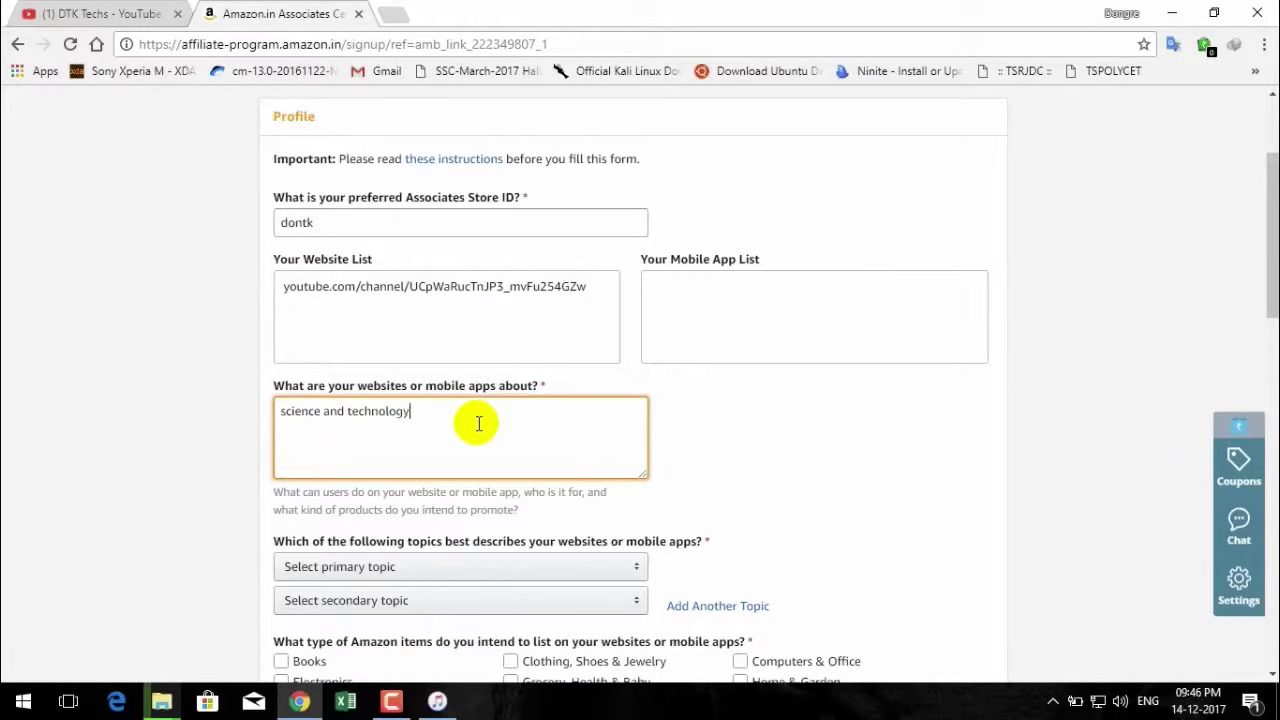
scroll(479, 425, "down", 1)
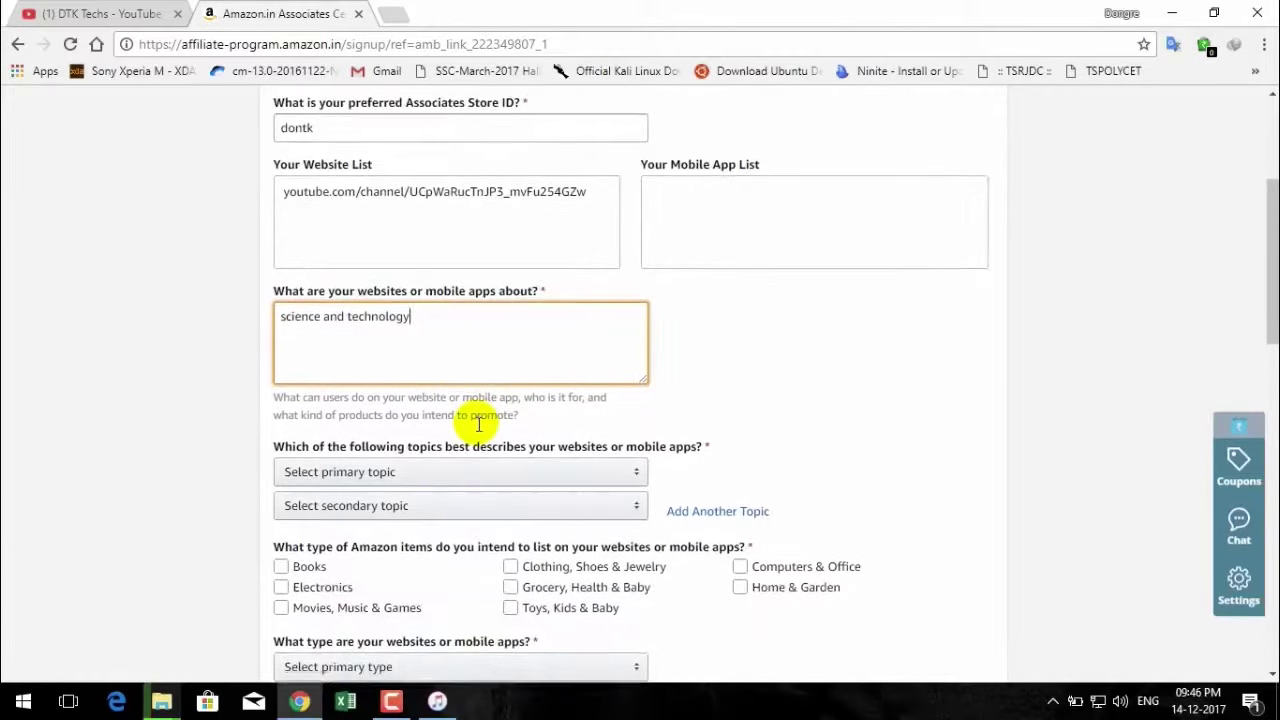
scroll(479, 425, "down", 1)
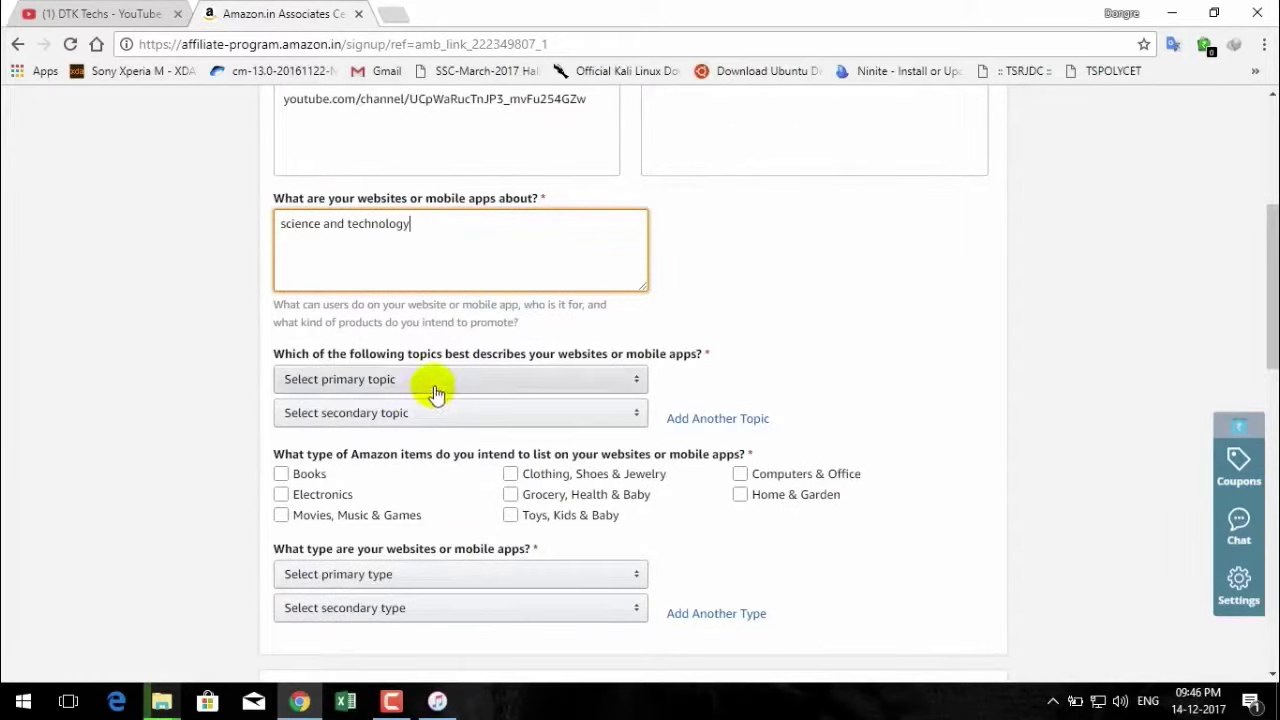
Set the site topics to Computers/Software/Technology and Education/School/Reference/News.
left_click(449, 386)
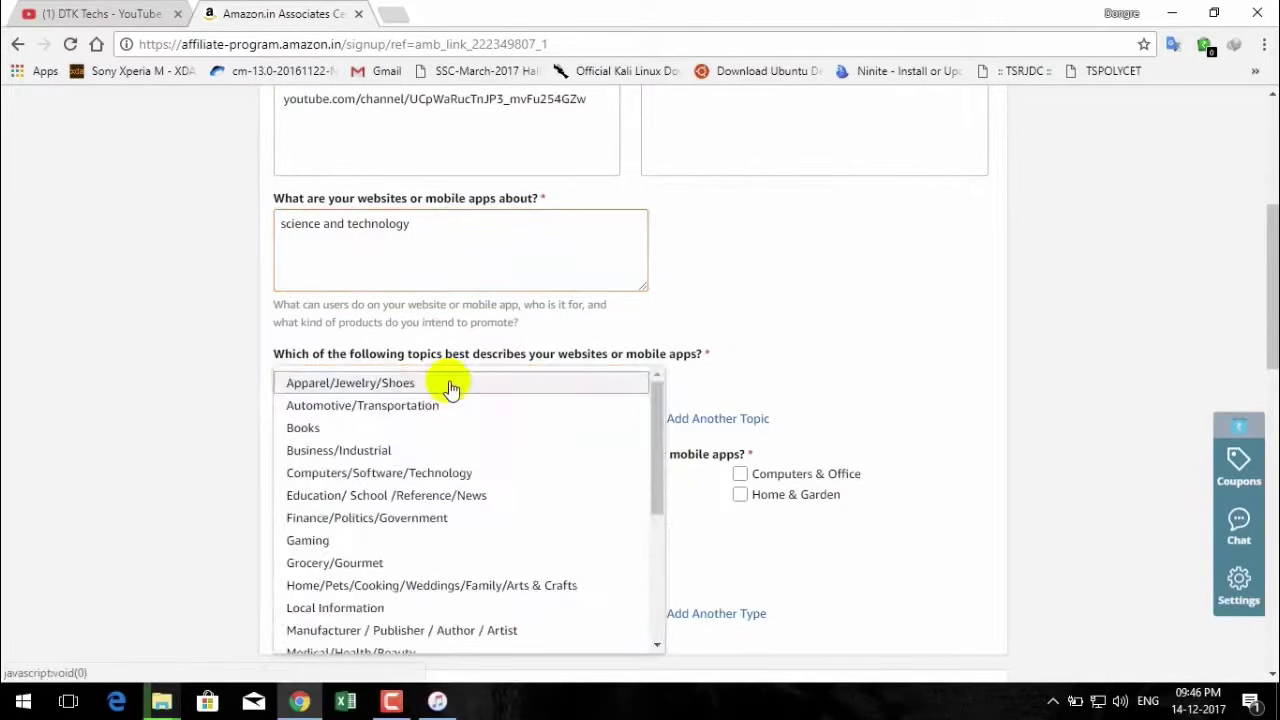
scroll(431, 453, "down", 3)
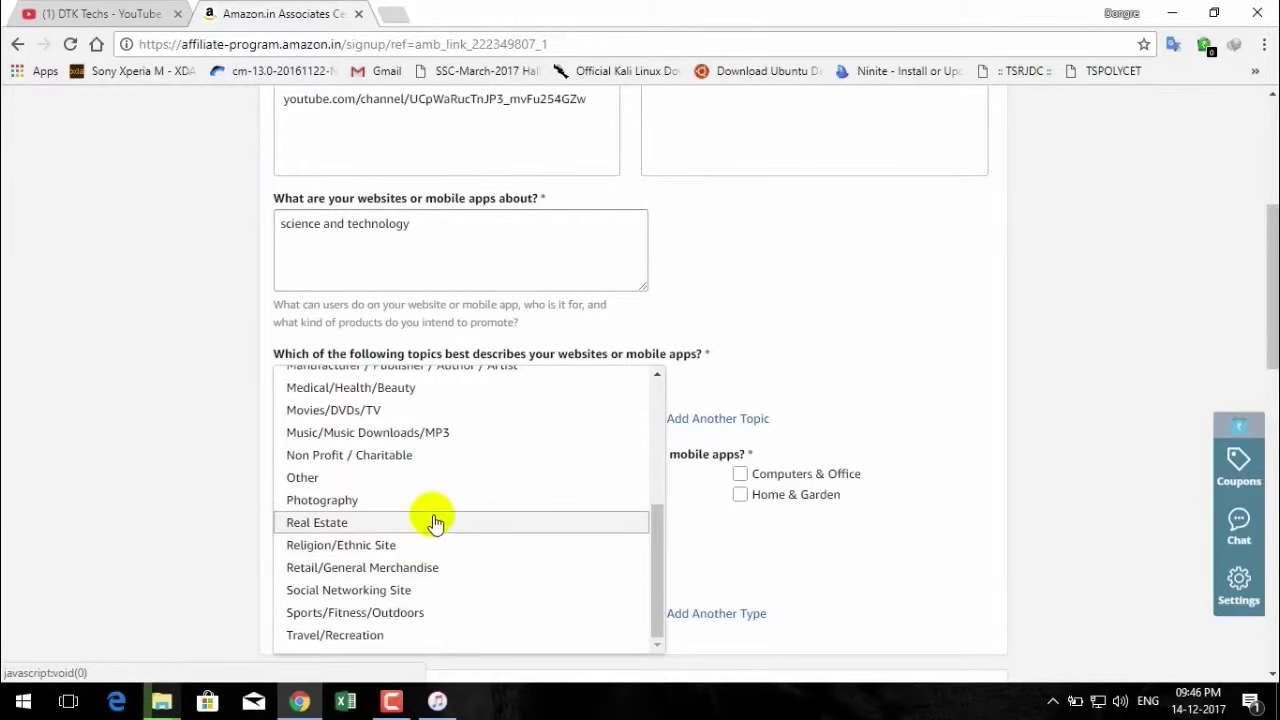
scroll(434, 520, "up", 2)
scroll(434, 520, "down", 2)
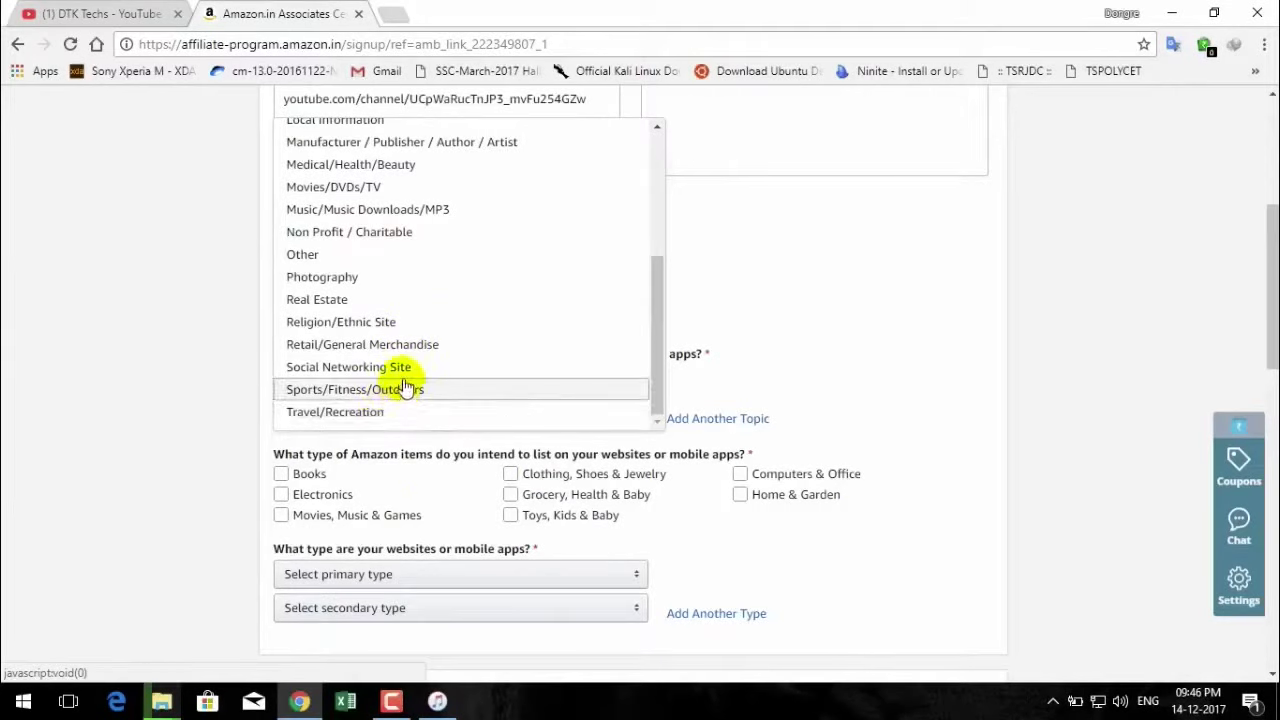
scroll(415, 367, "up", 6)
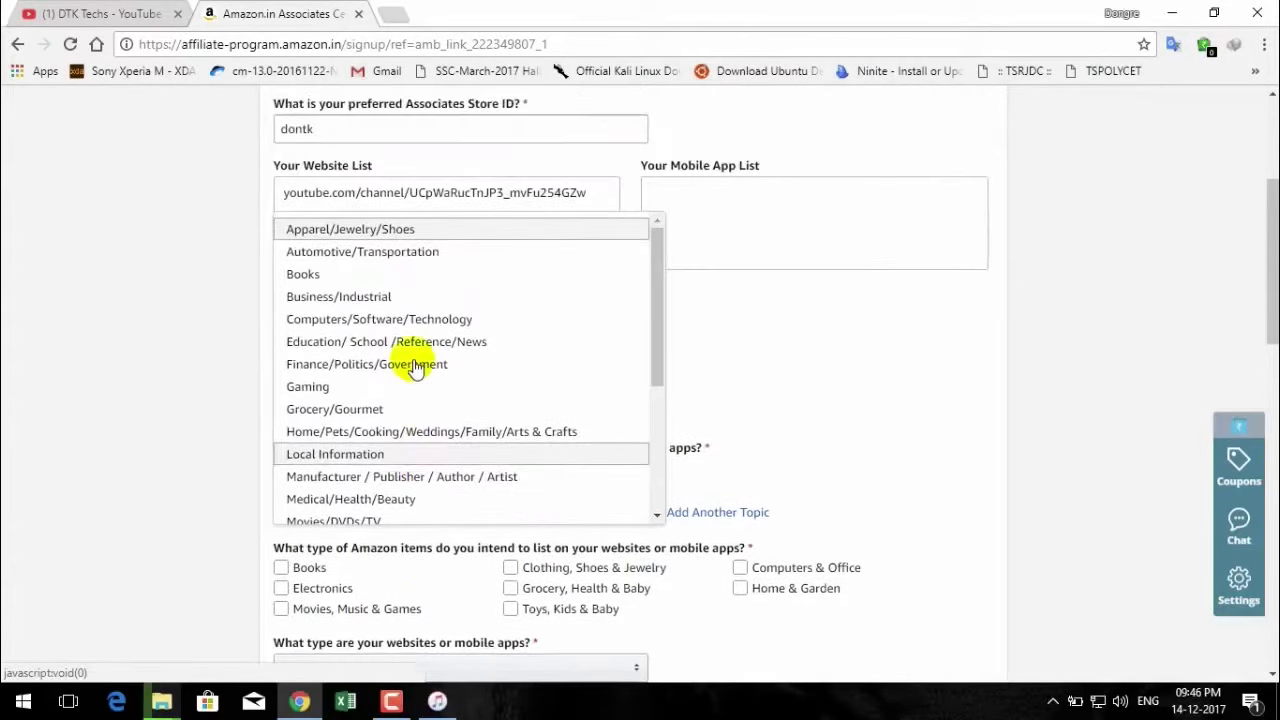
scroll(415, 367, "down", 2)
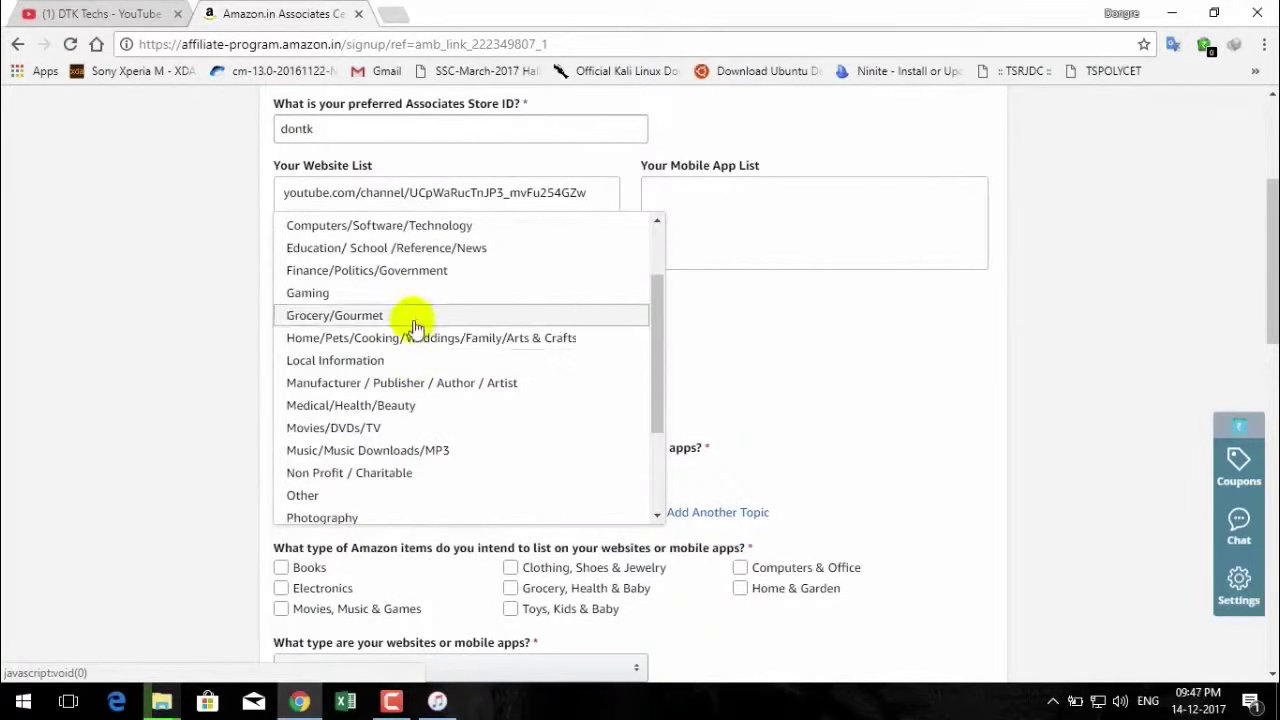
left_click(437, 252)
Tick Books and Electronics as the item types to promote.
scroll(423, 420, "down", 2)
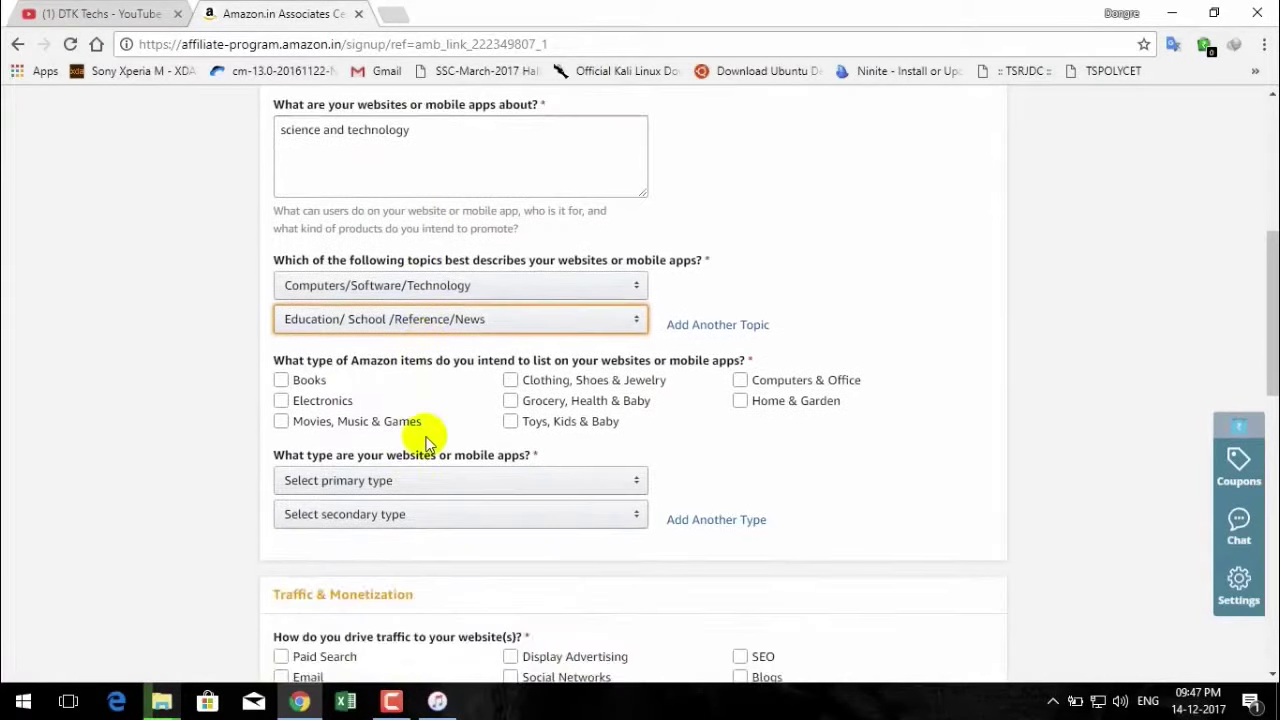
left_click(348, 386)
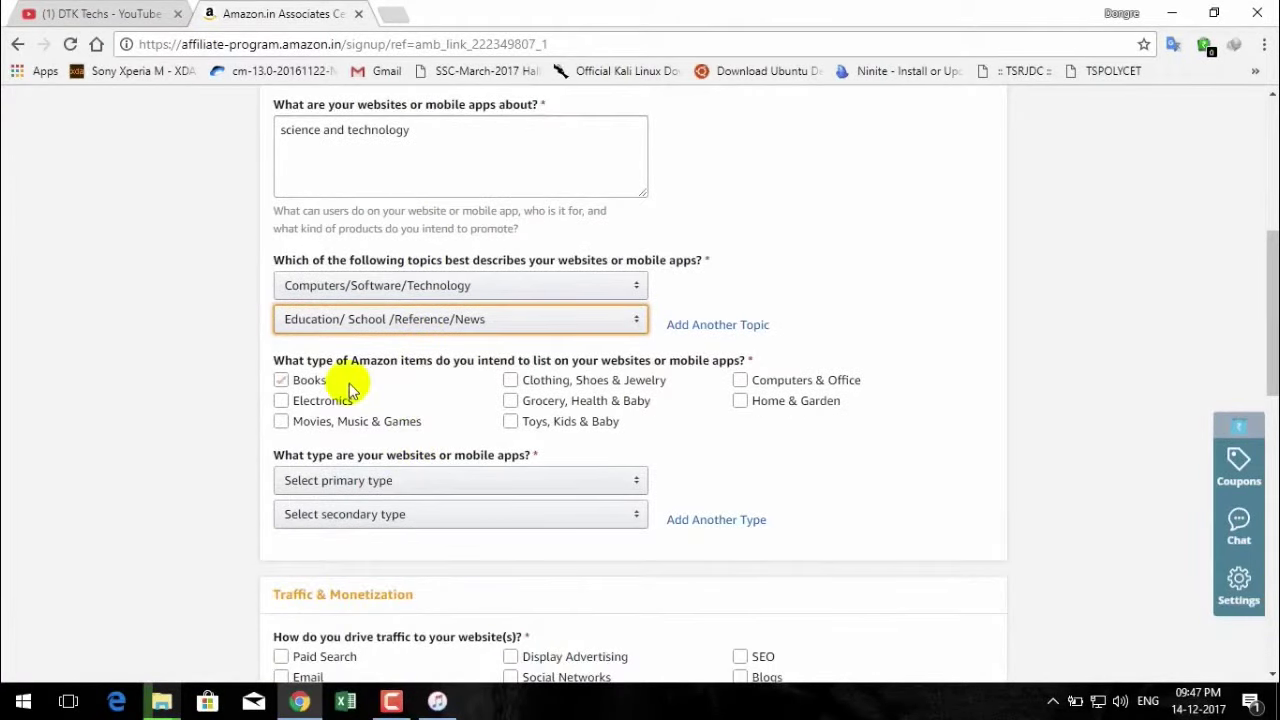
left_click(349, 386)
scroll(349, 386, "down", 1)
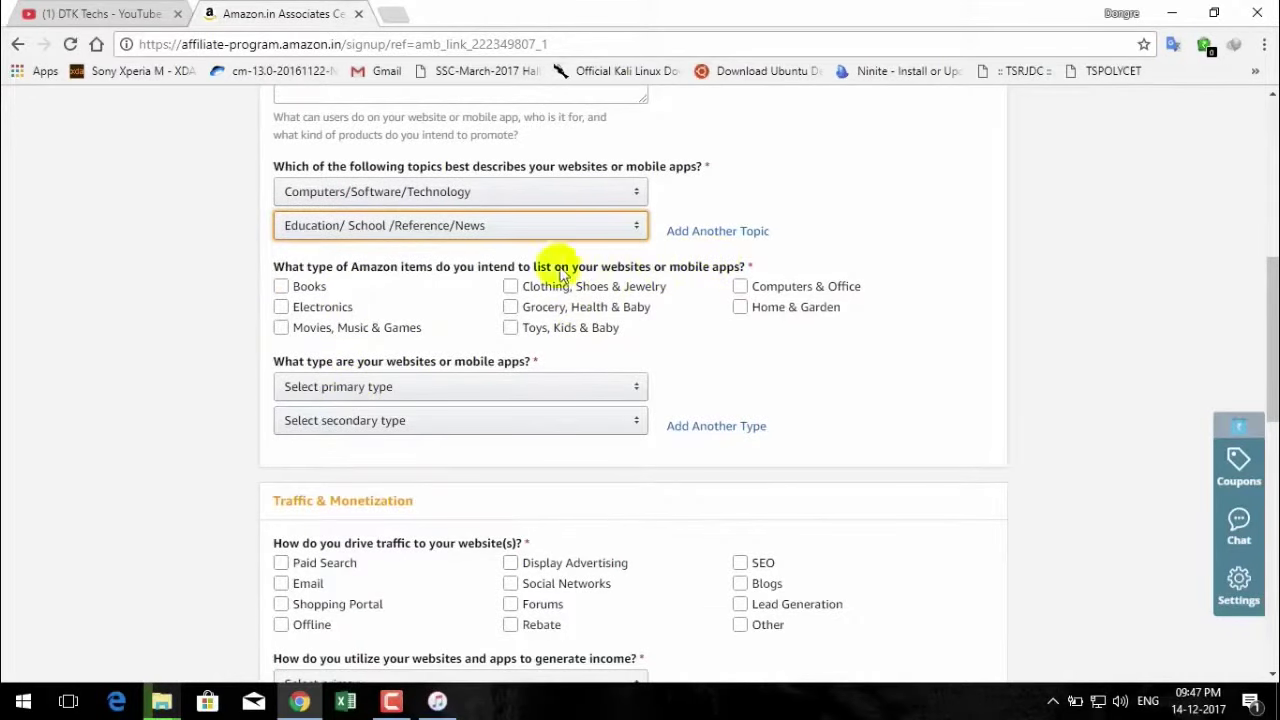
left_click(281, 286)
left_click(281, 307)
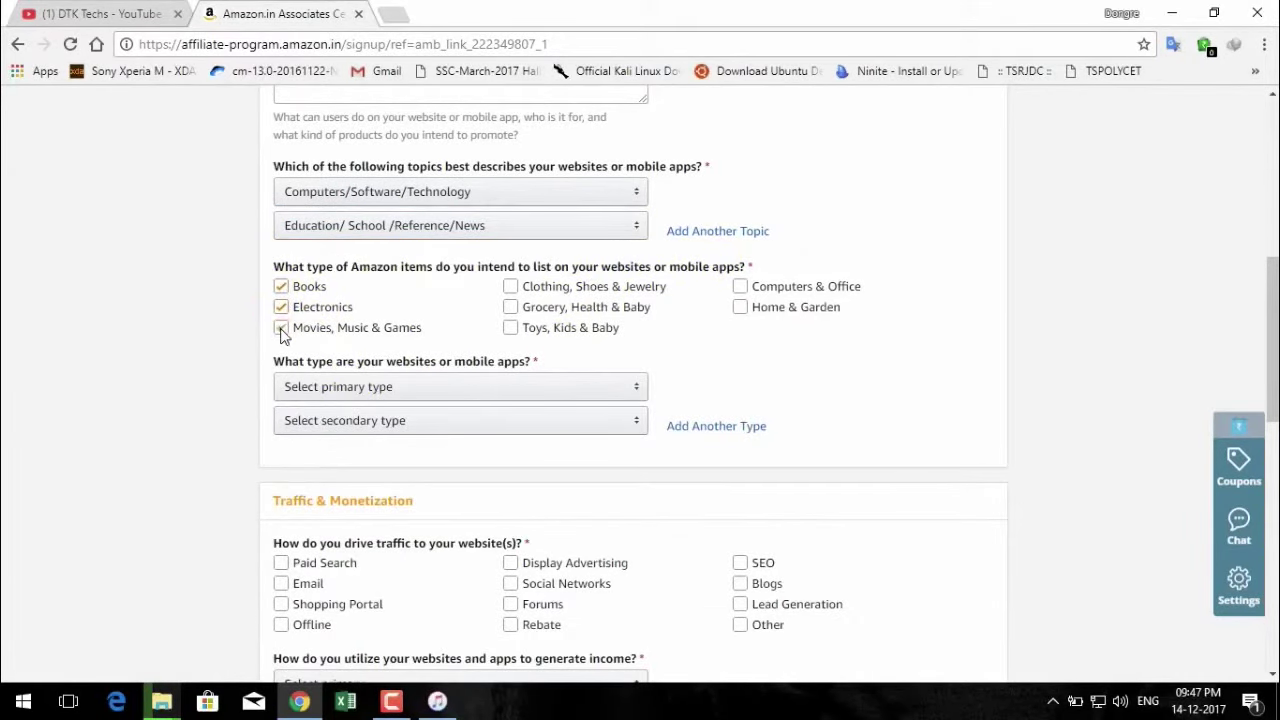
Tick Movies, Clothing, Grocery, Toys, Computers & Office and Home & Garden item types.
left_click(281, 330)
left_click(510, 287)
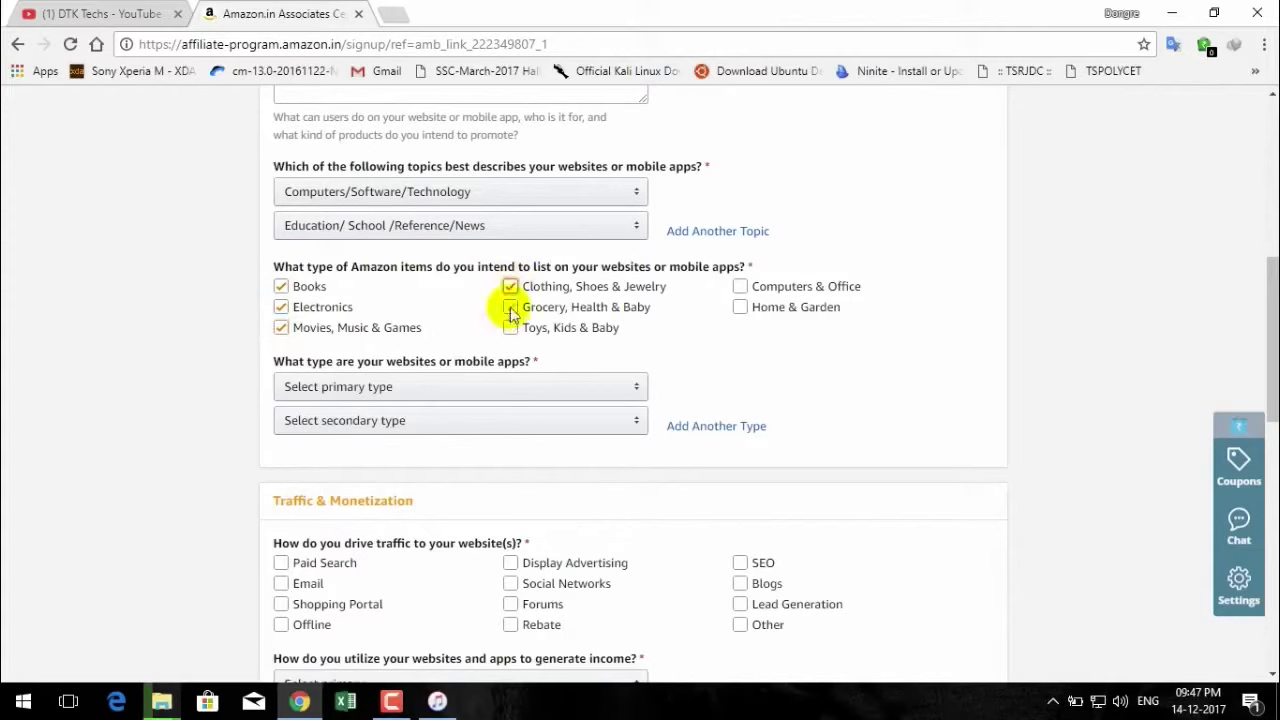
left_click(511, 309)
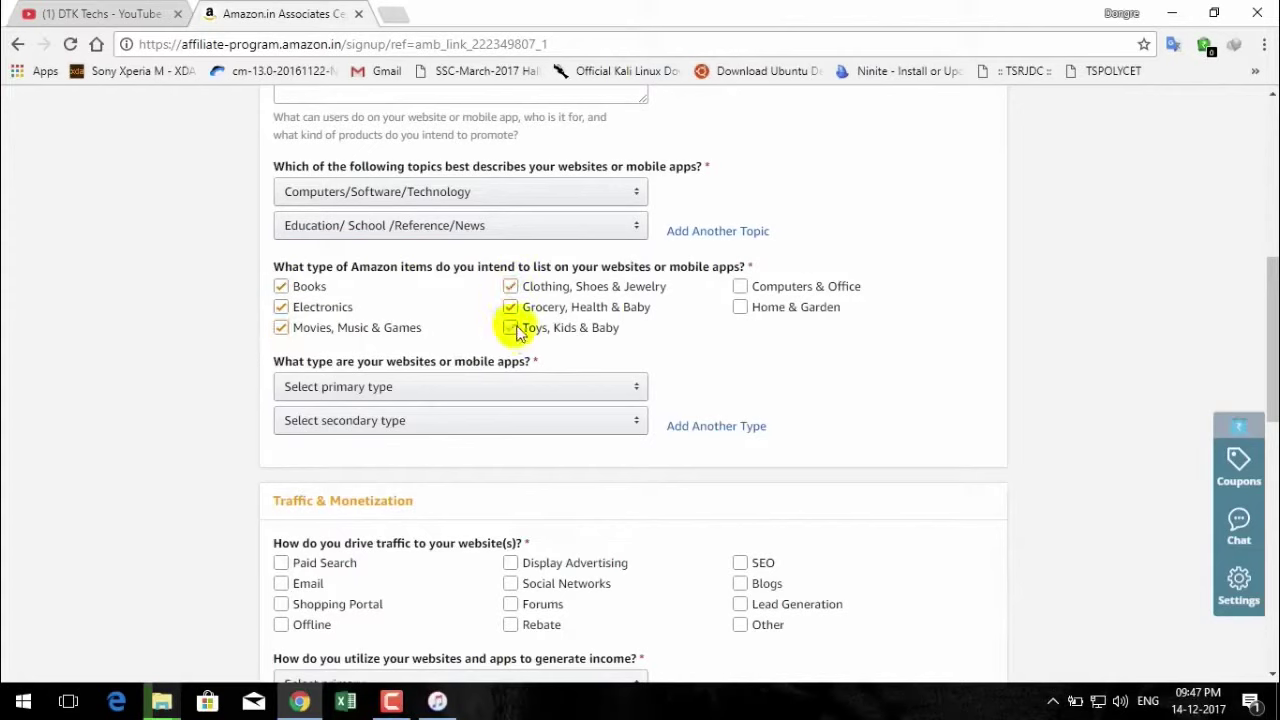
left_click(512, 329)
left_click(739, 287)
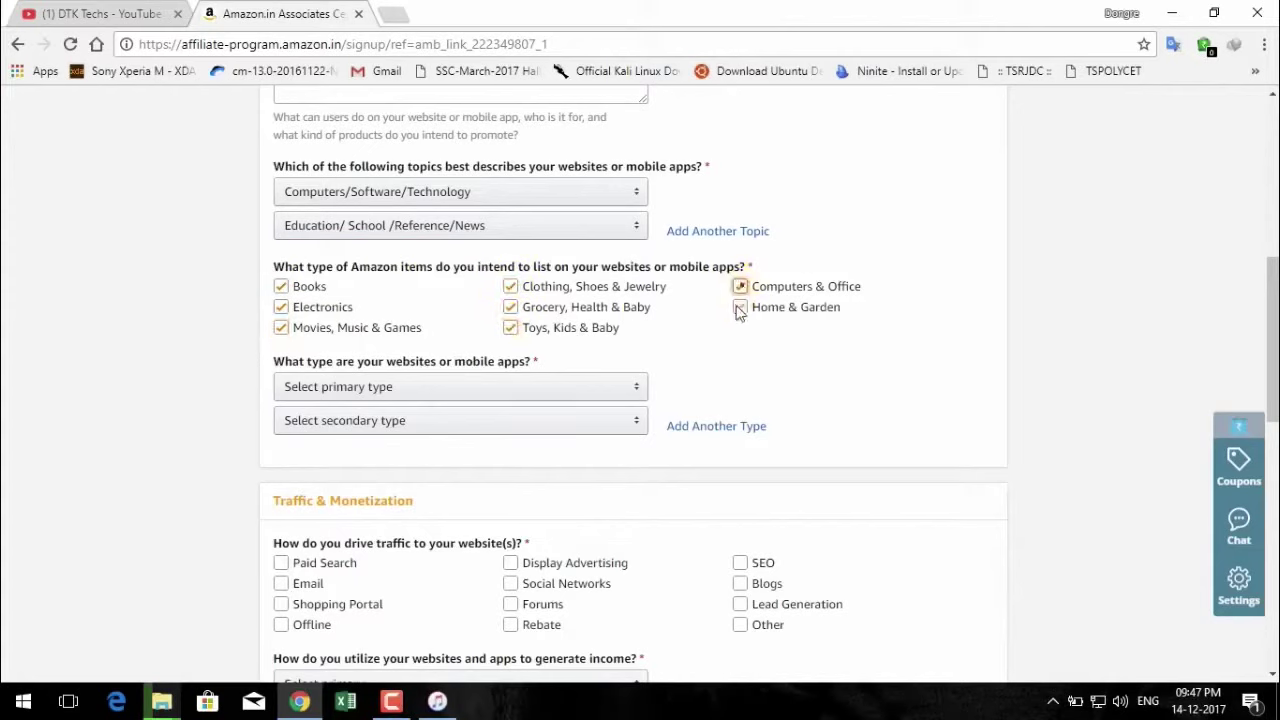
left_click(739, 309)
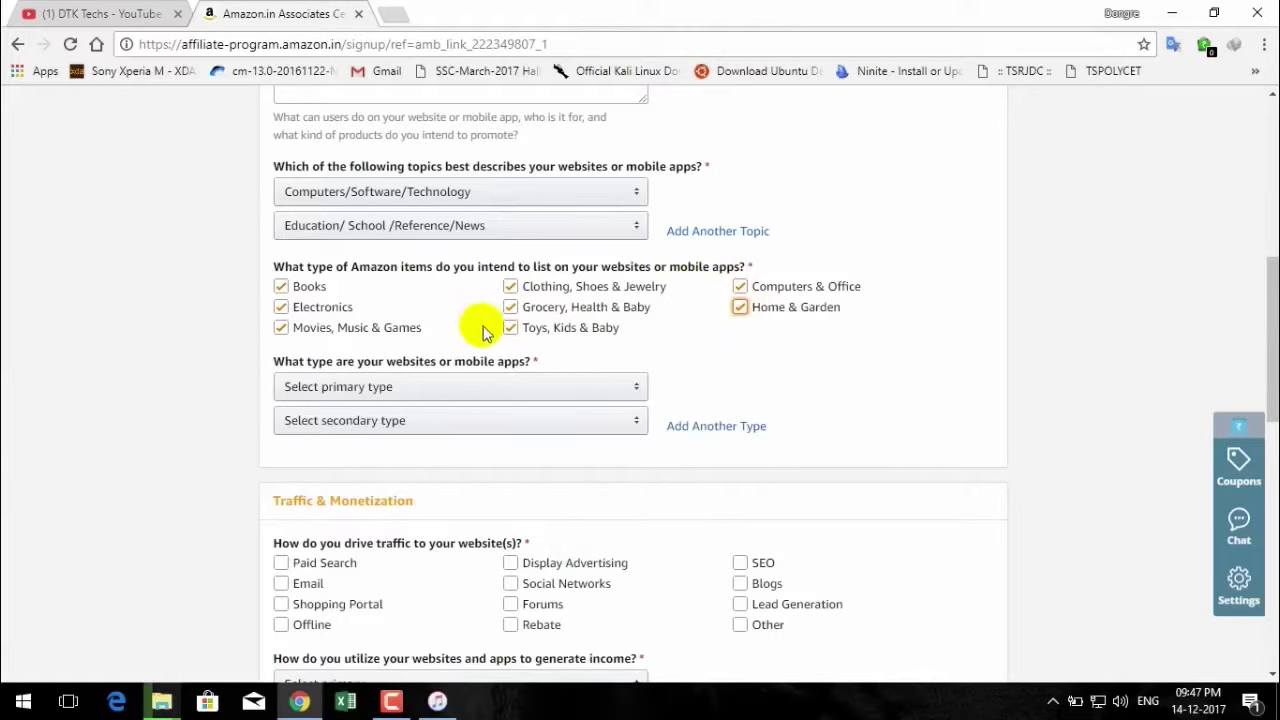
scroll(485, 328, "down", 1)
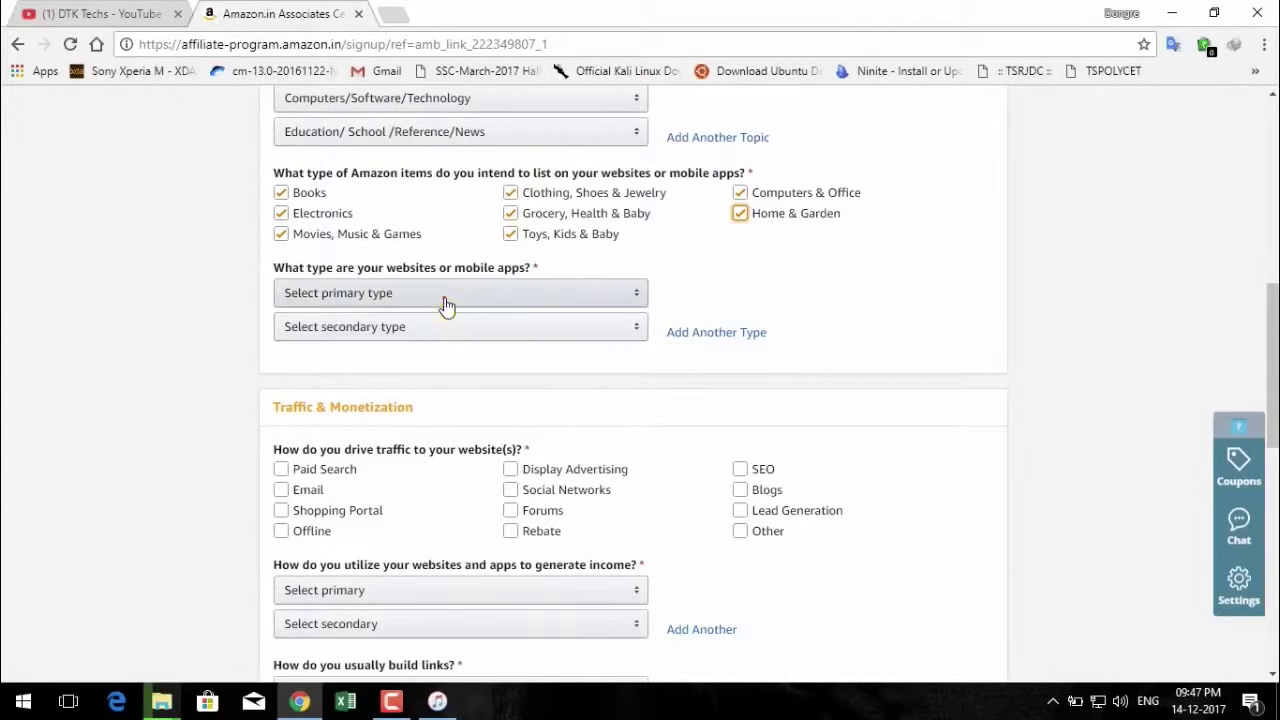
Choose Other in both the primary and secondary website type dropdowns.
left_click(446, 293)
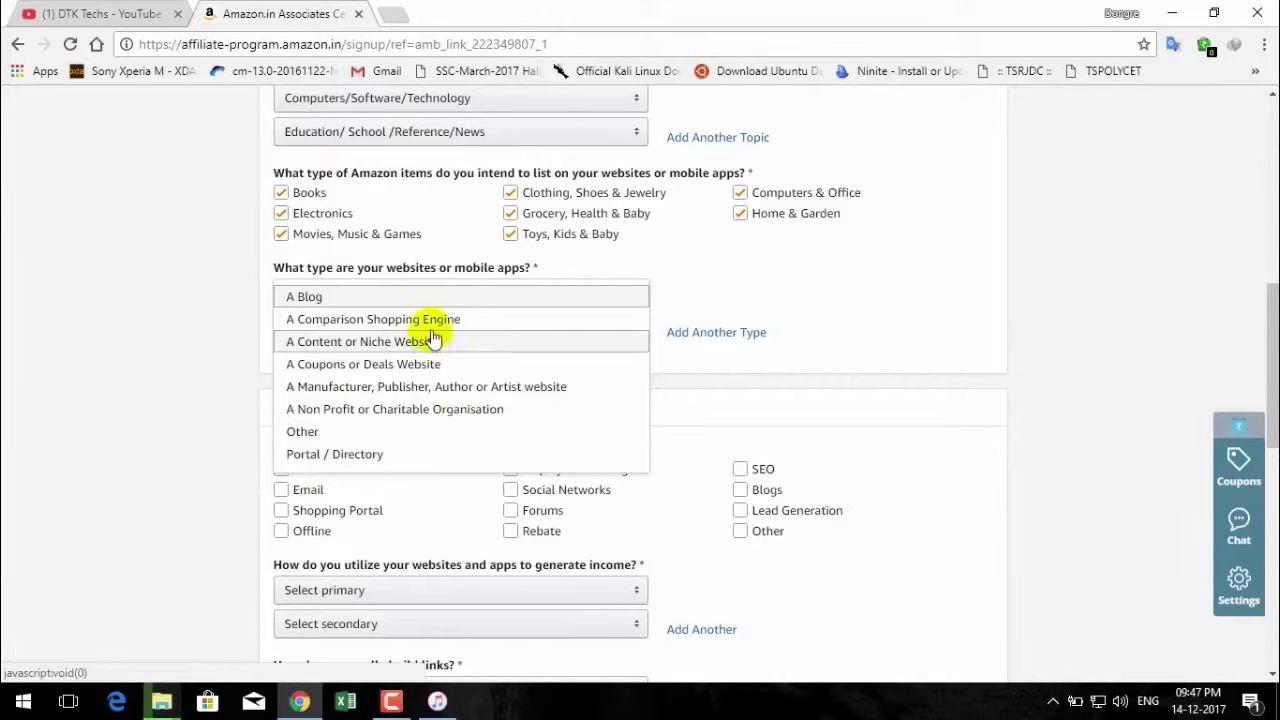
left_click(414, 434)
left_click(470, 327)
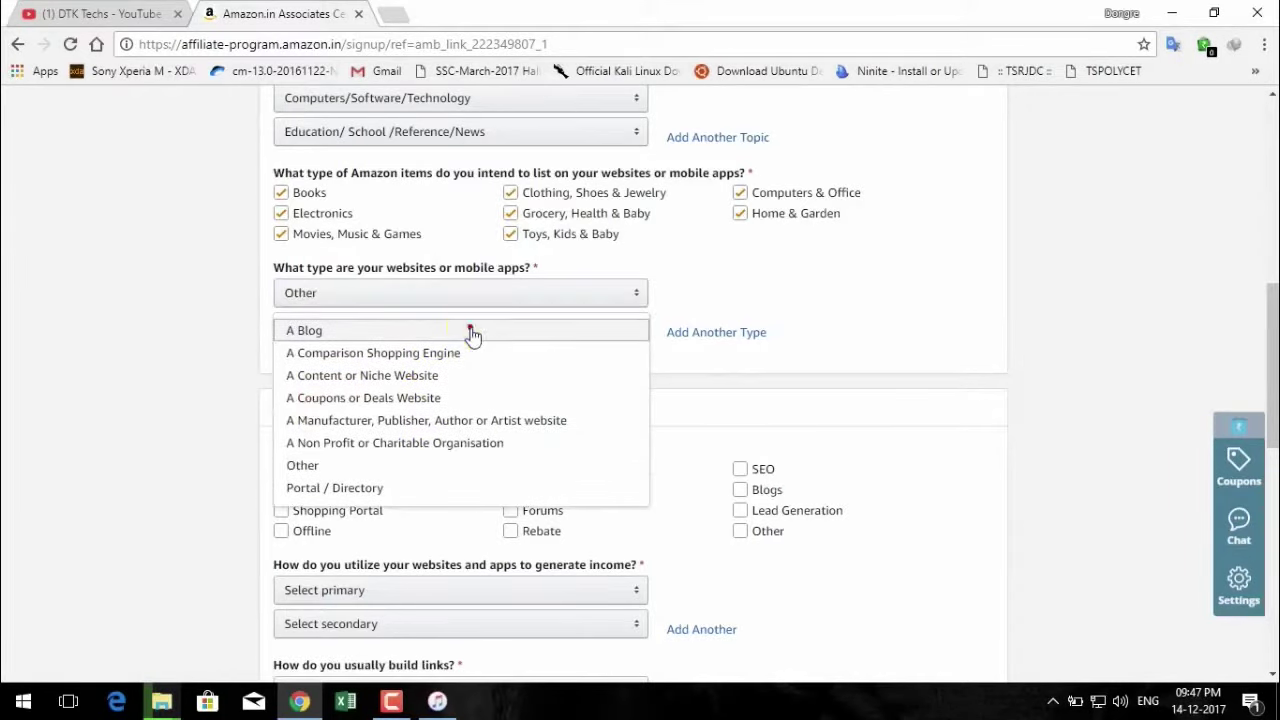
left_click(418, 472)
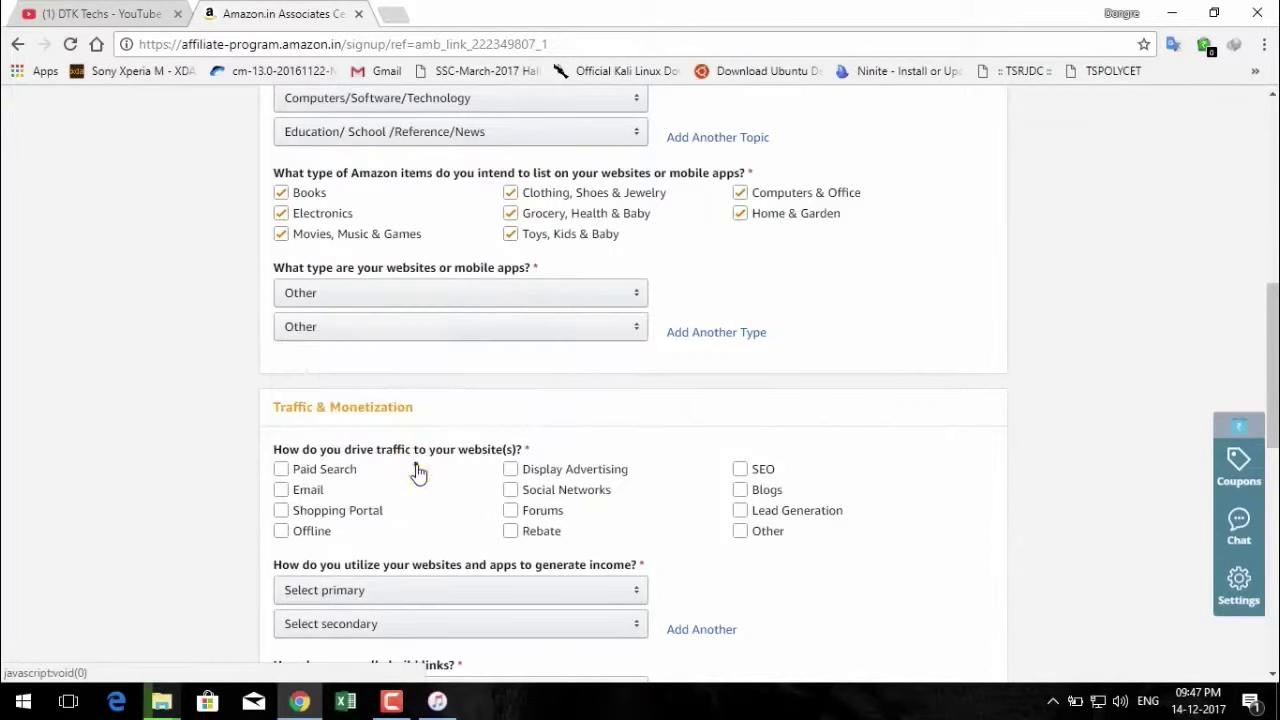
scroll(418, 472, "down", 1)
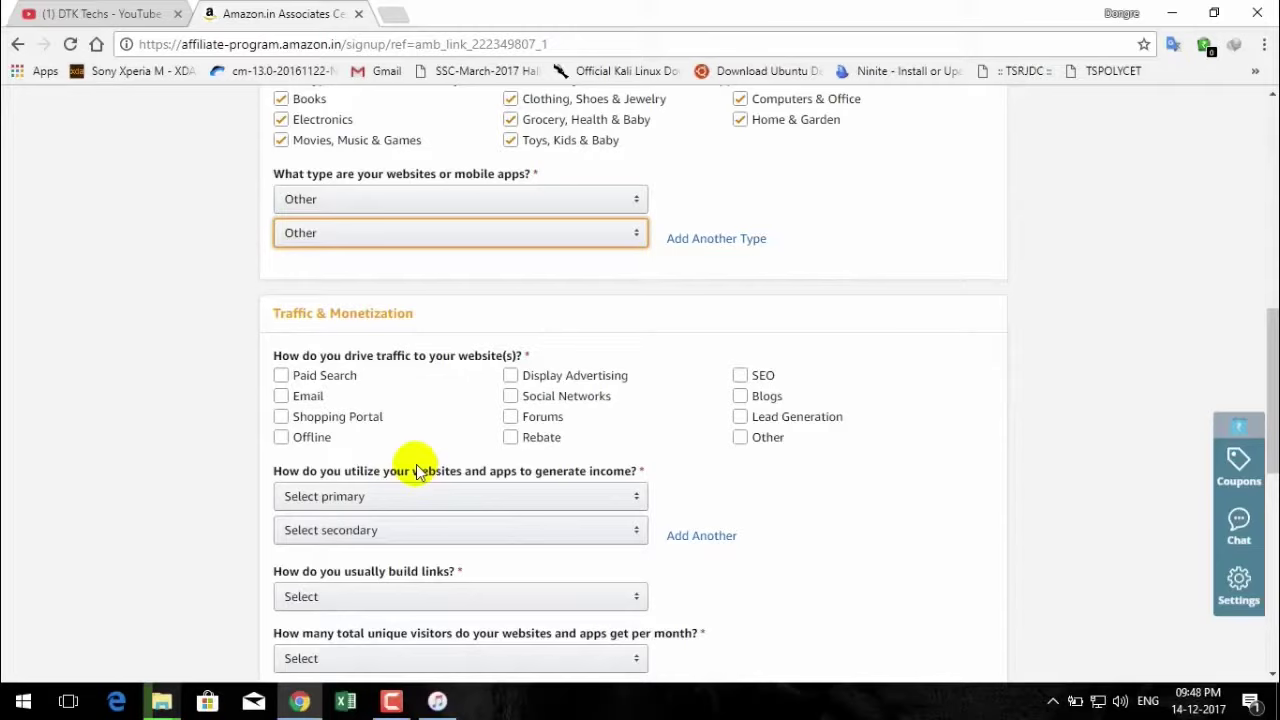
Tick every traffic source checkbox, from Paid Search, Email and Shopping Portal through SEO, Blogs and Other.
scroll(416, 470, "down", 2)
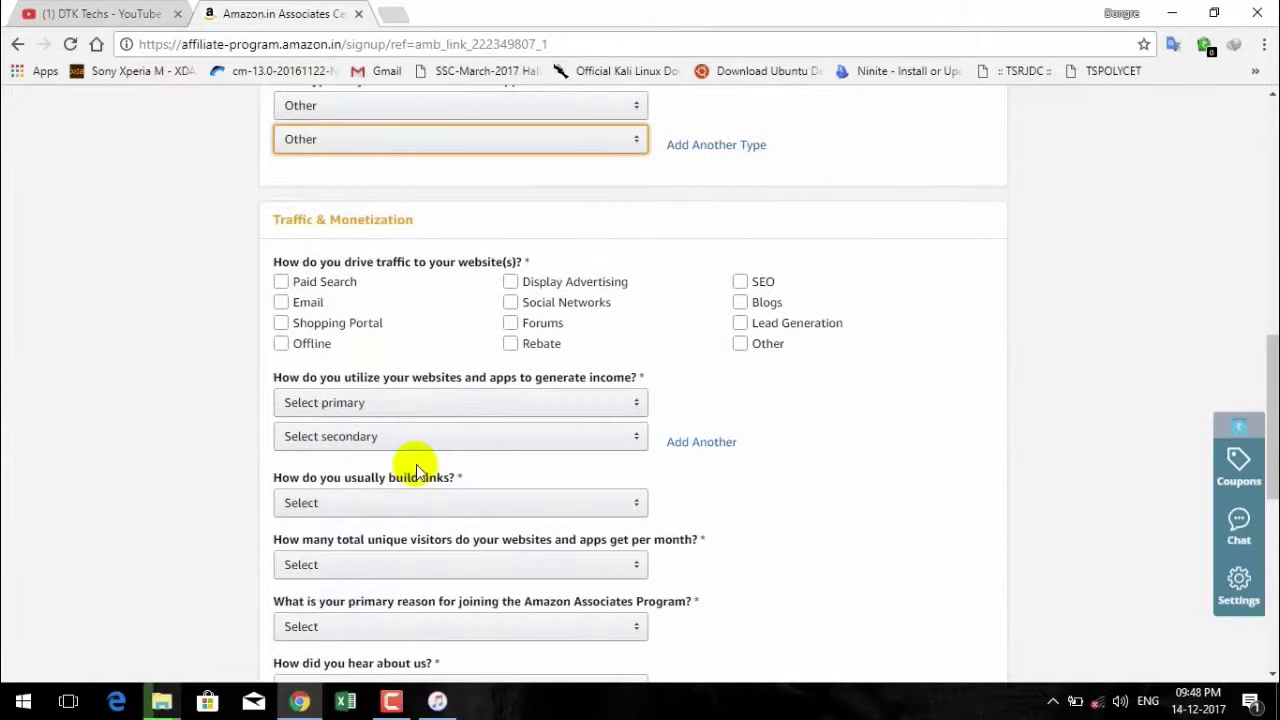
scroll(408, 440, "down", 2)
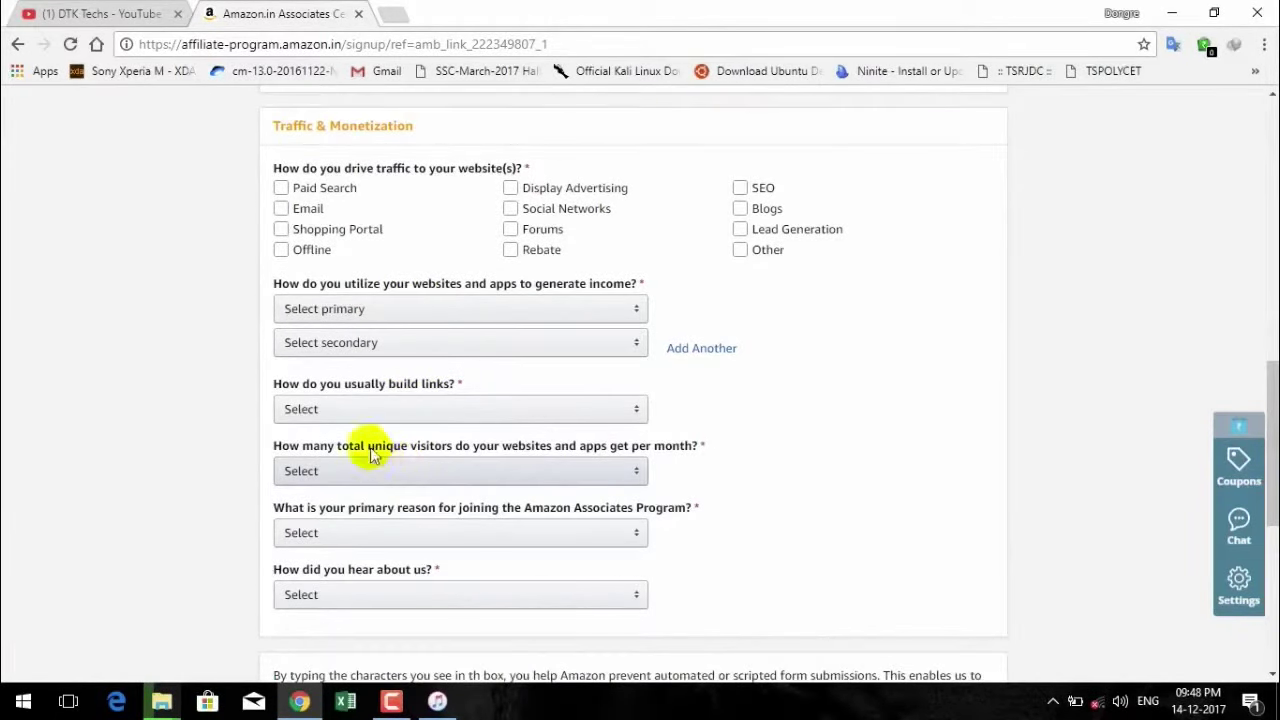
scroll(317, 335, "up", 2)
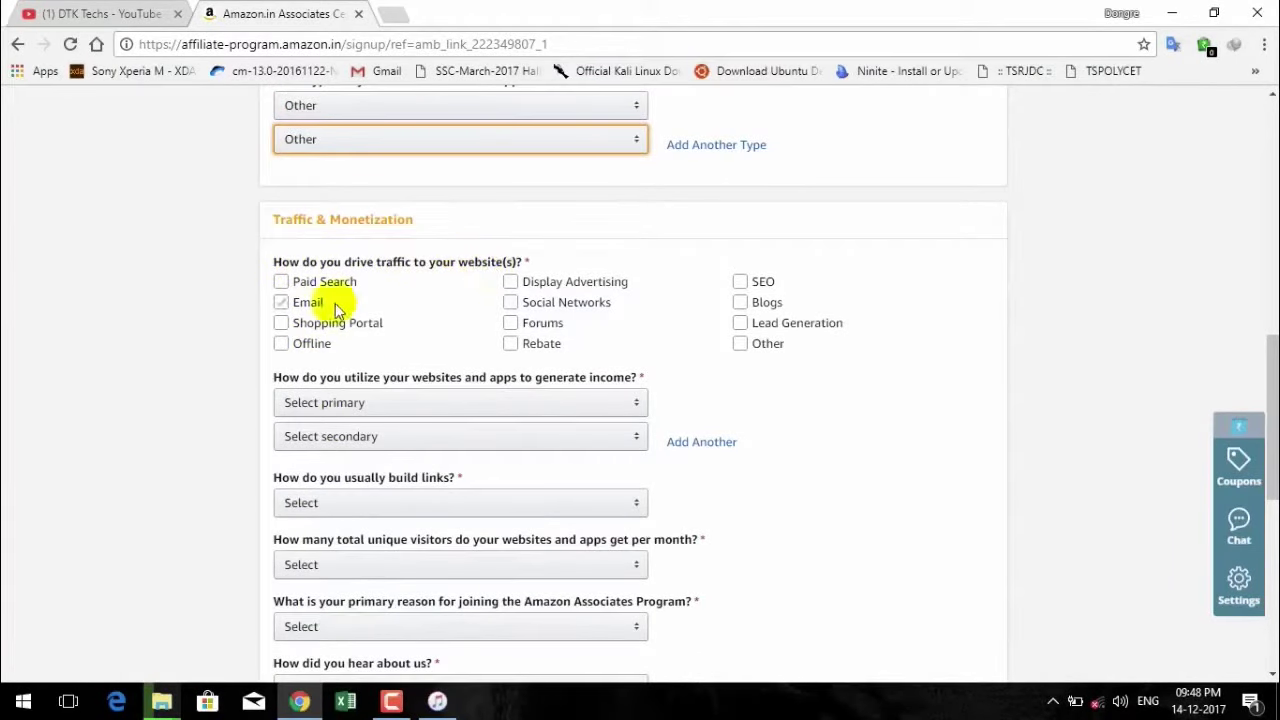
left_click(290, 284)
left_click(295, 311)
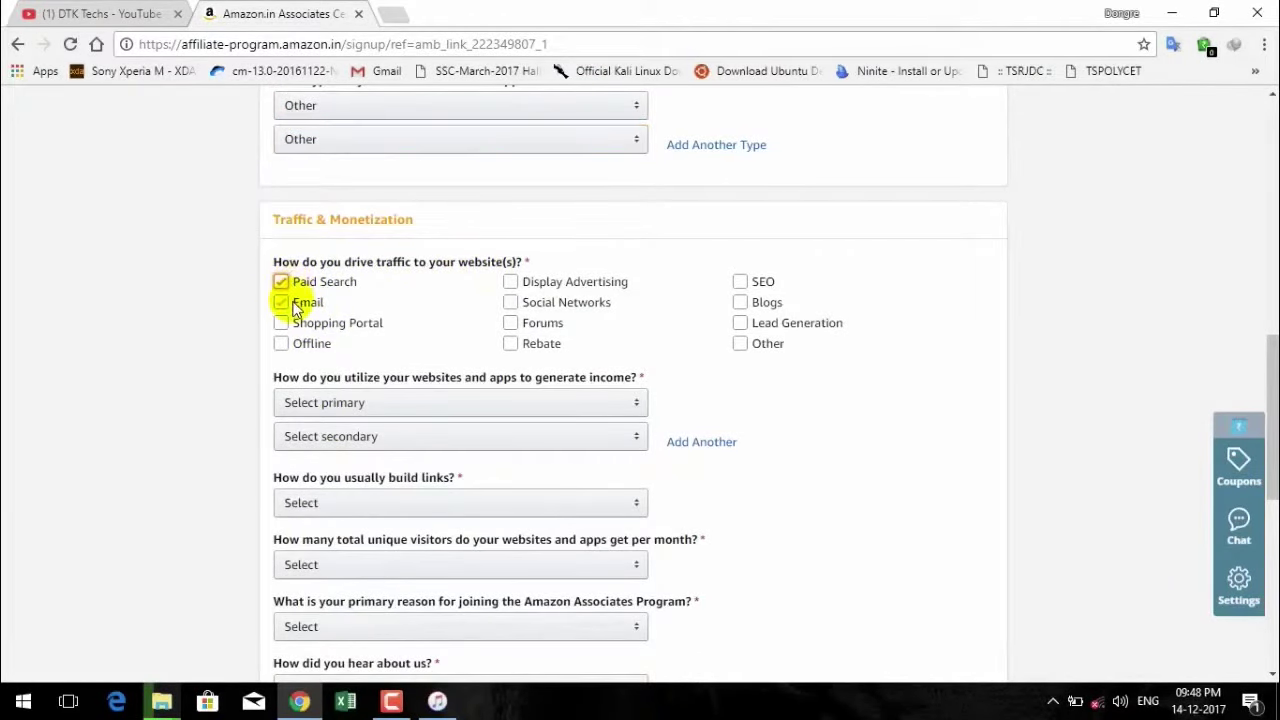
left_click(290, 324)
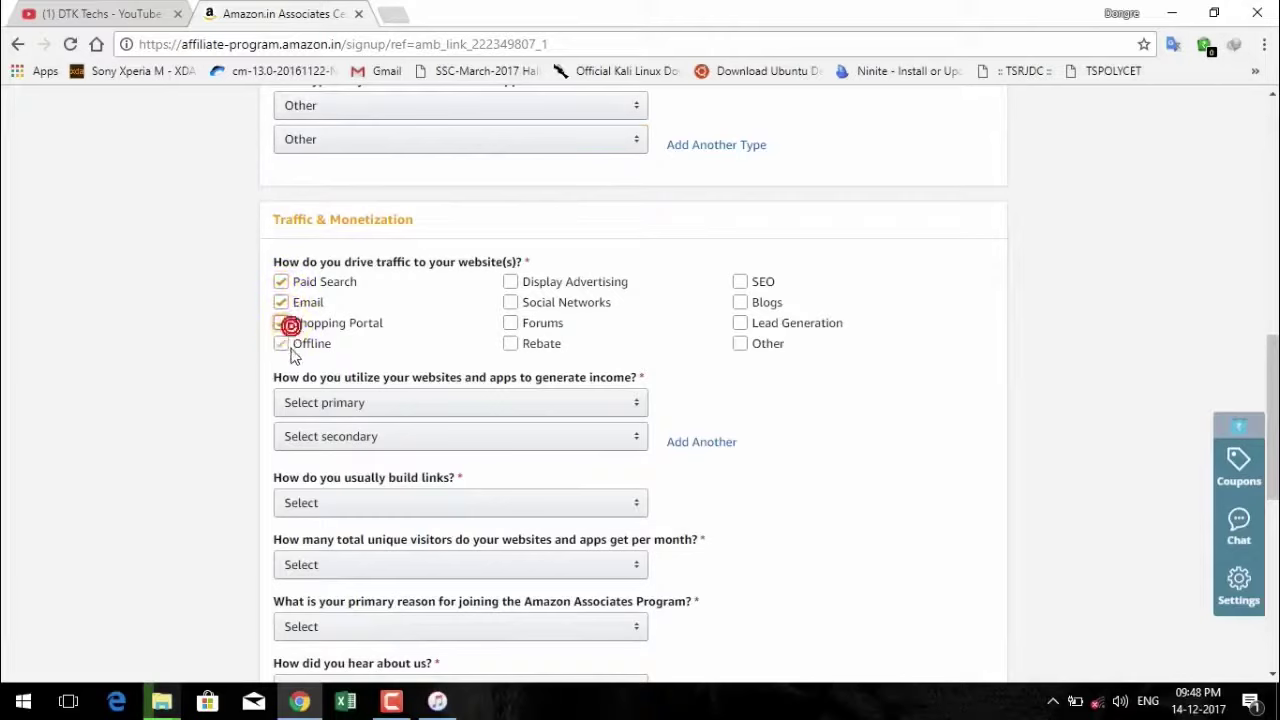
left_click(289, 346)
left_click(512, 282)
left_click(512, 302)
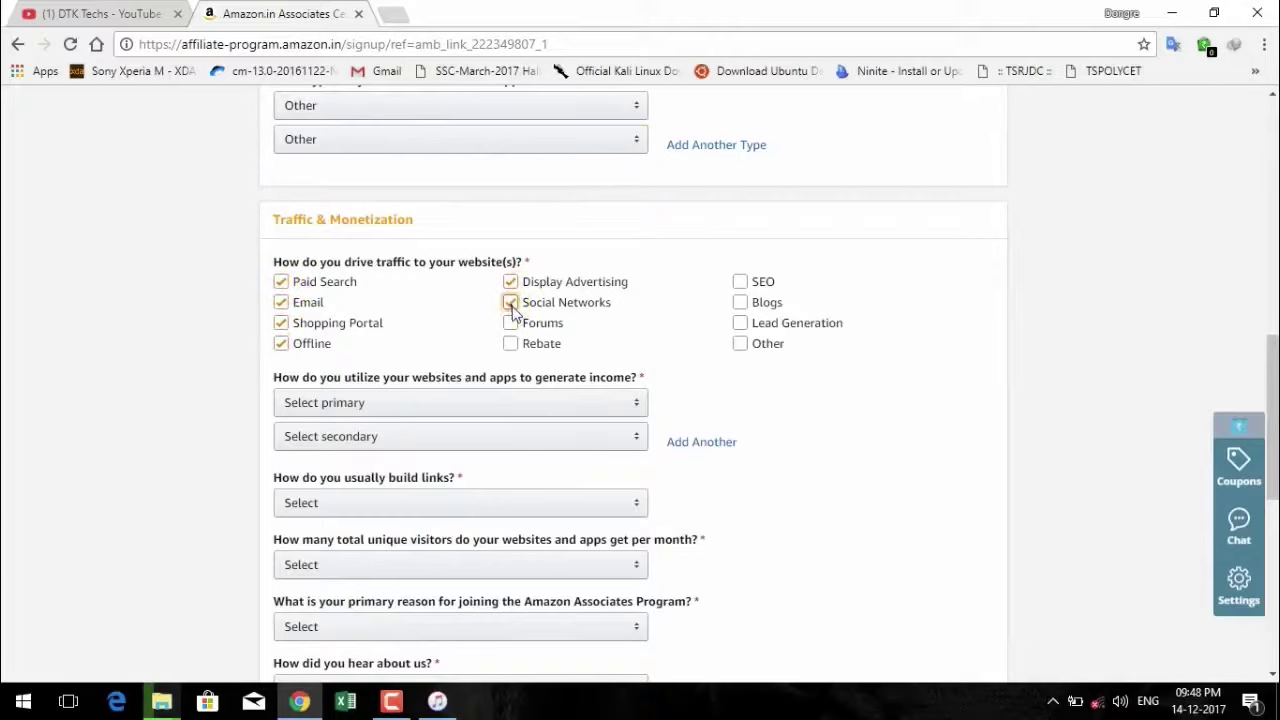
left_click(512, 323)
left_click(510, 343)
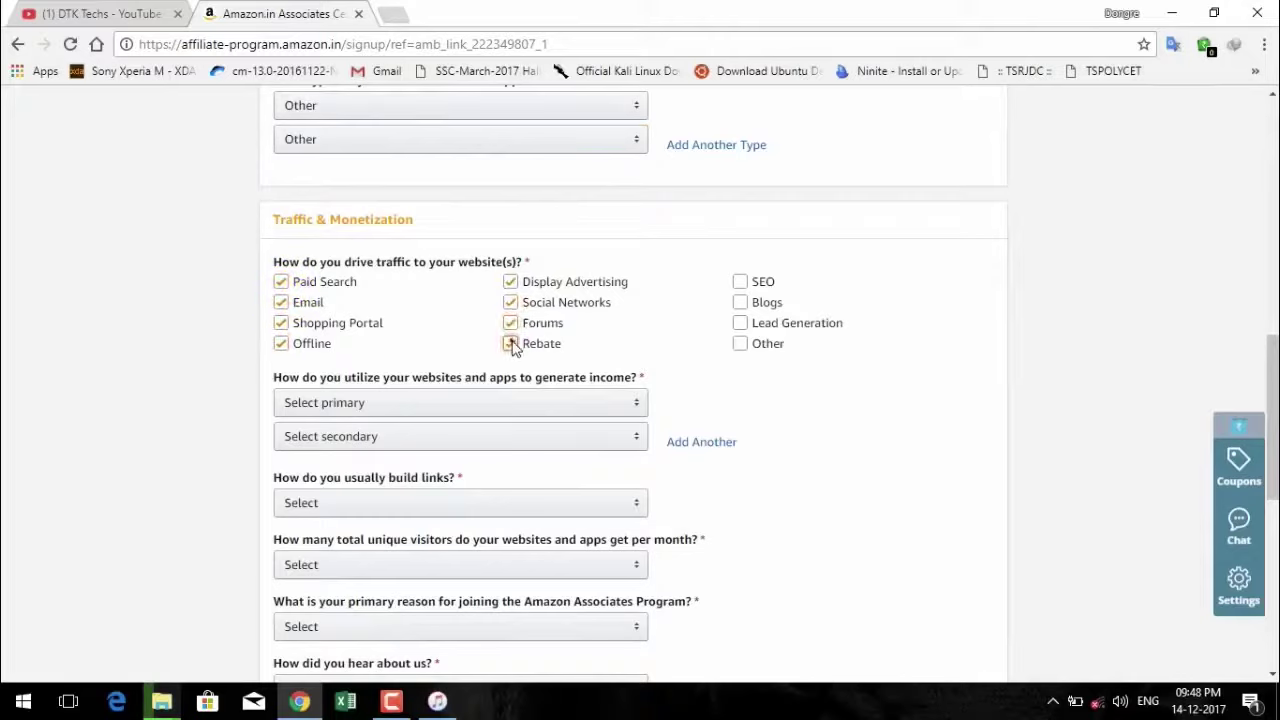
left_click(742, 281)
left_click(741, 302)
left_click(741, 323)
left_click(741, 343)
scroll(430, 479, "down", 1)
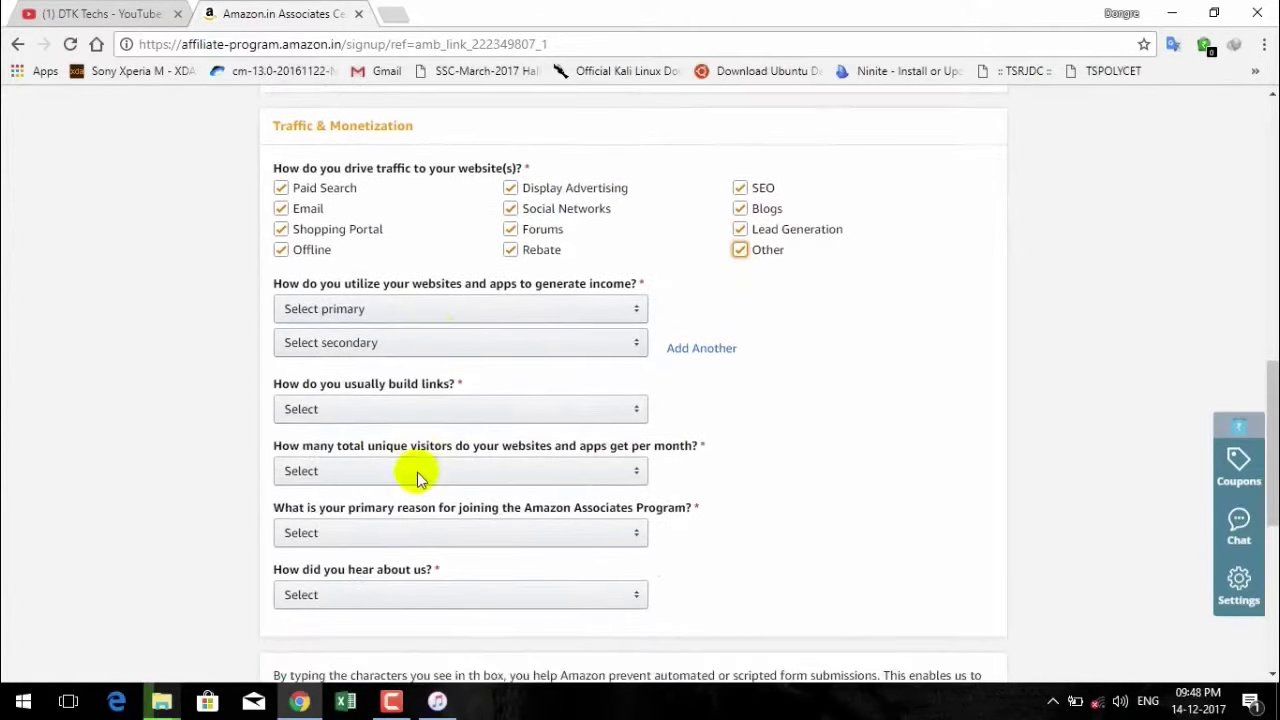
Collapse the shopping extension overlay and set the main income method to E-commerce/Online Retail.
left_click(458, 310)
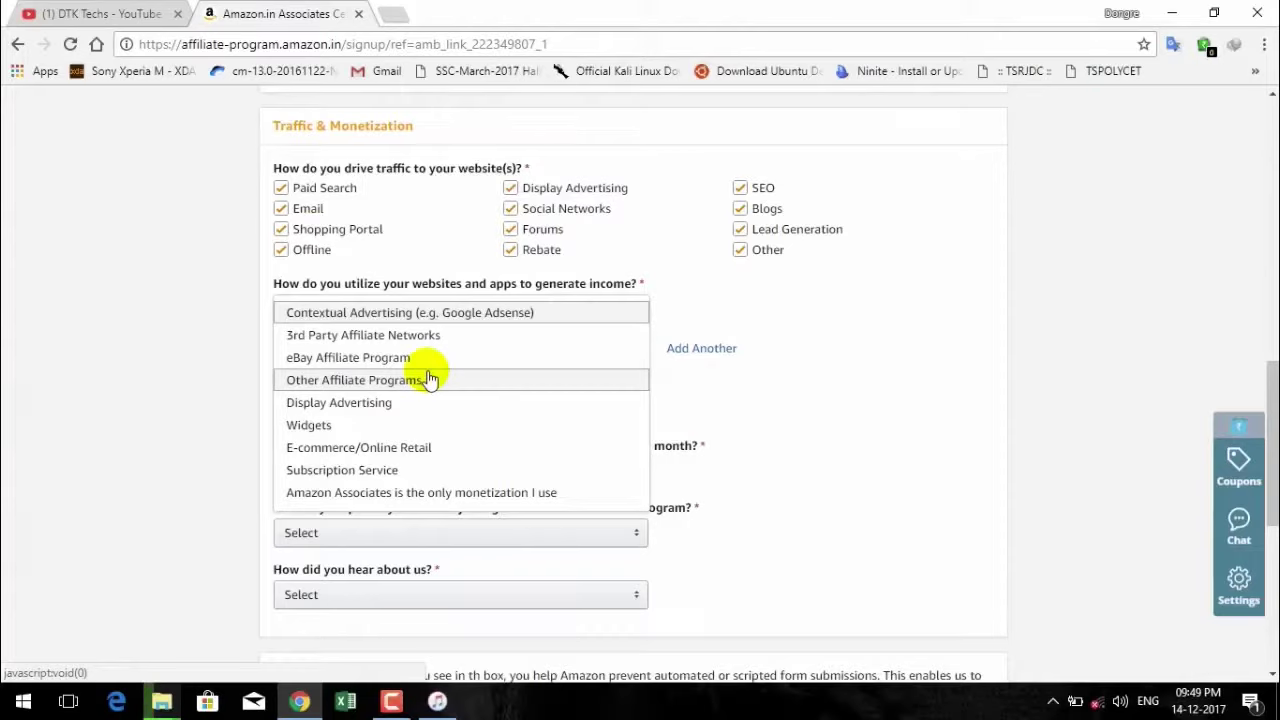
mouse_move(1244, 436)
left_click(1251, 399)
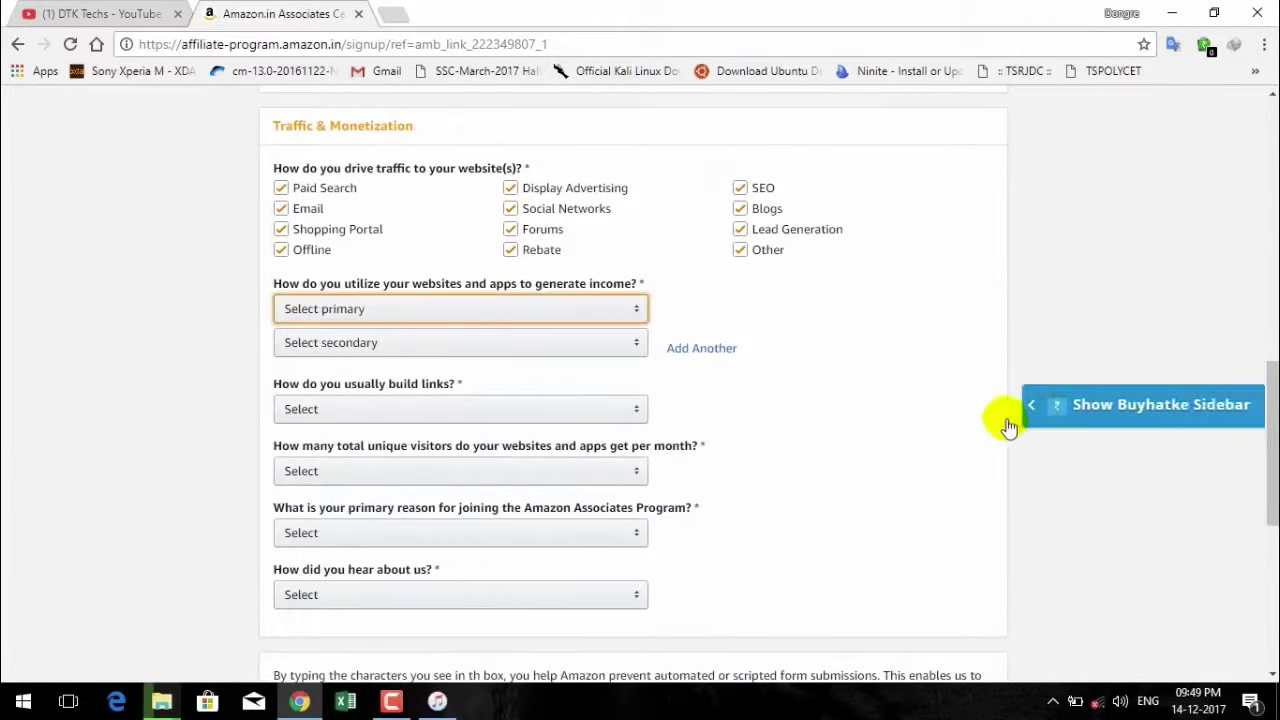
left_click(507, 312)
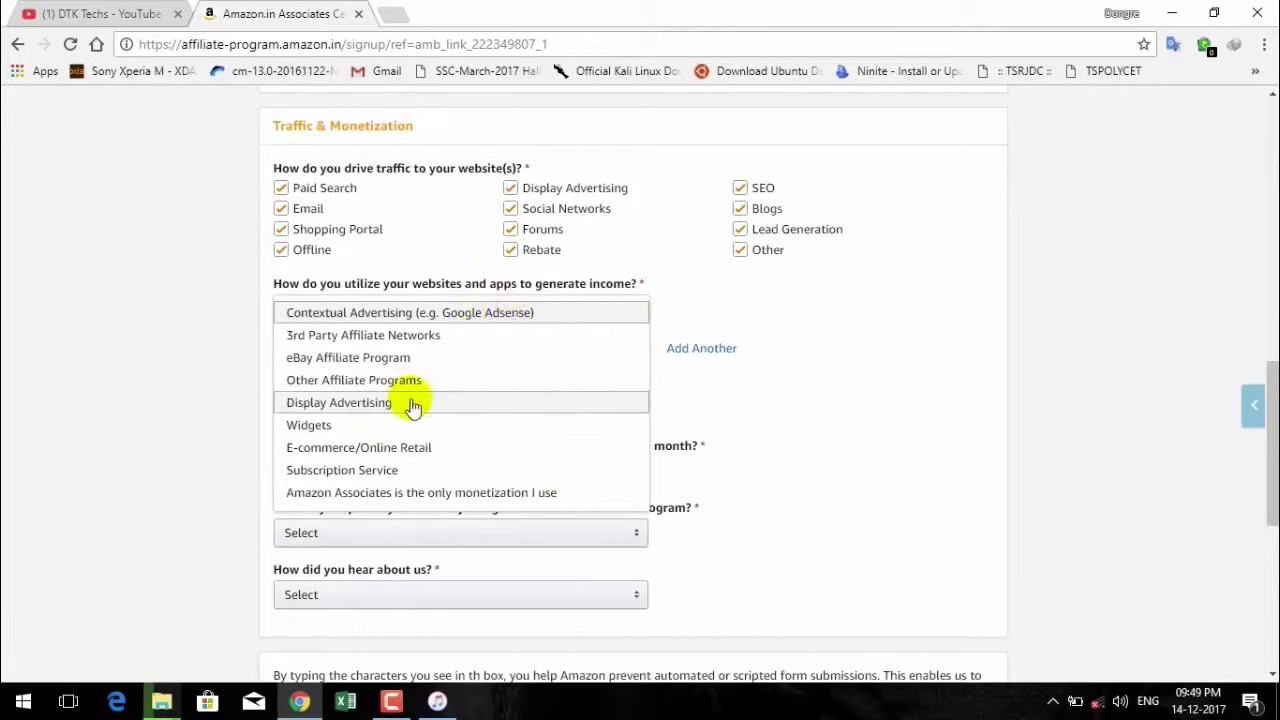
left_click(460, 448)
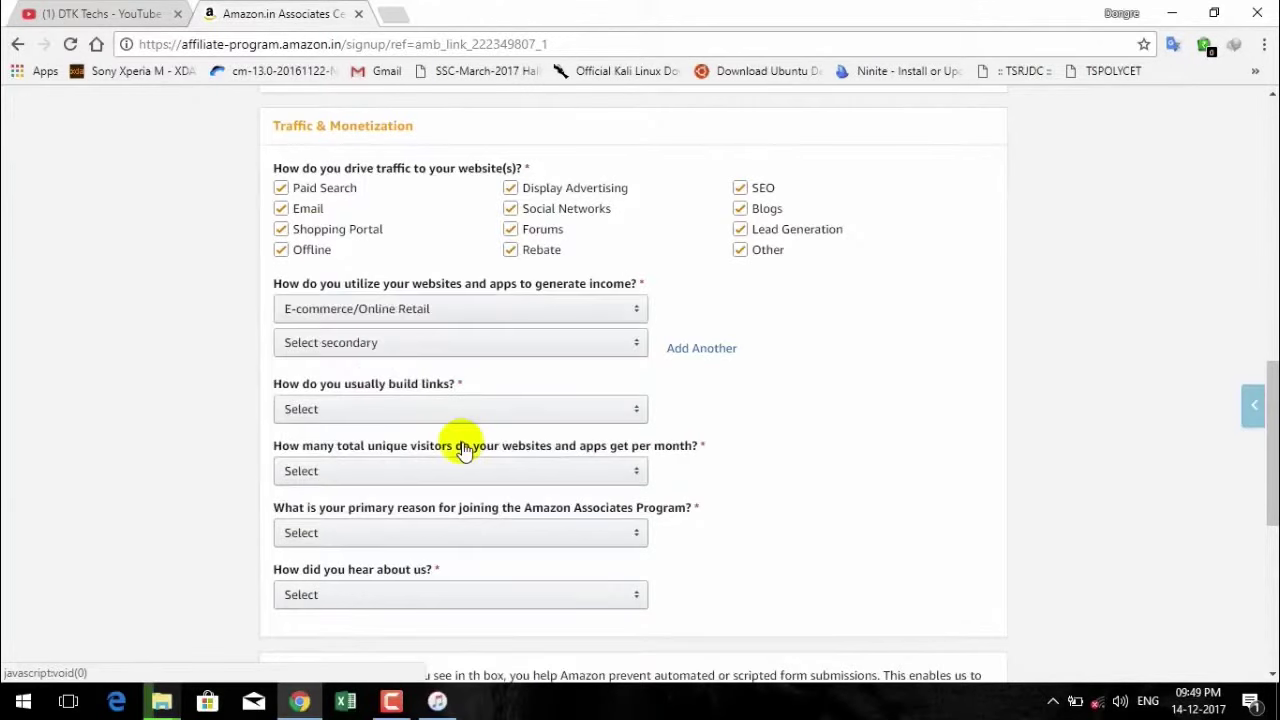
left_click(553, 317)
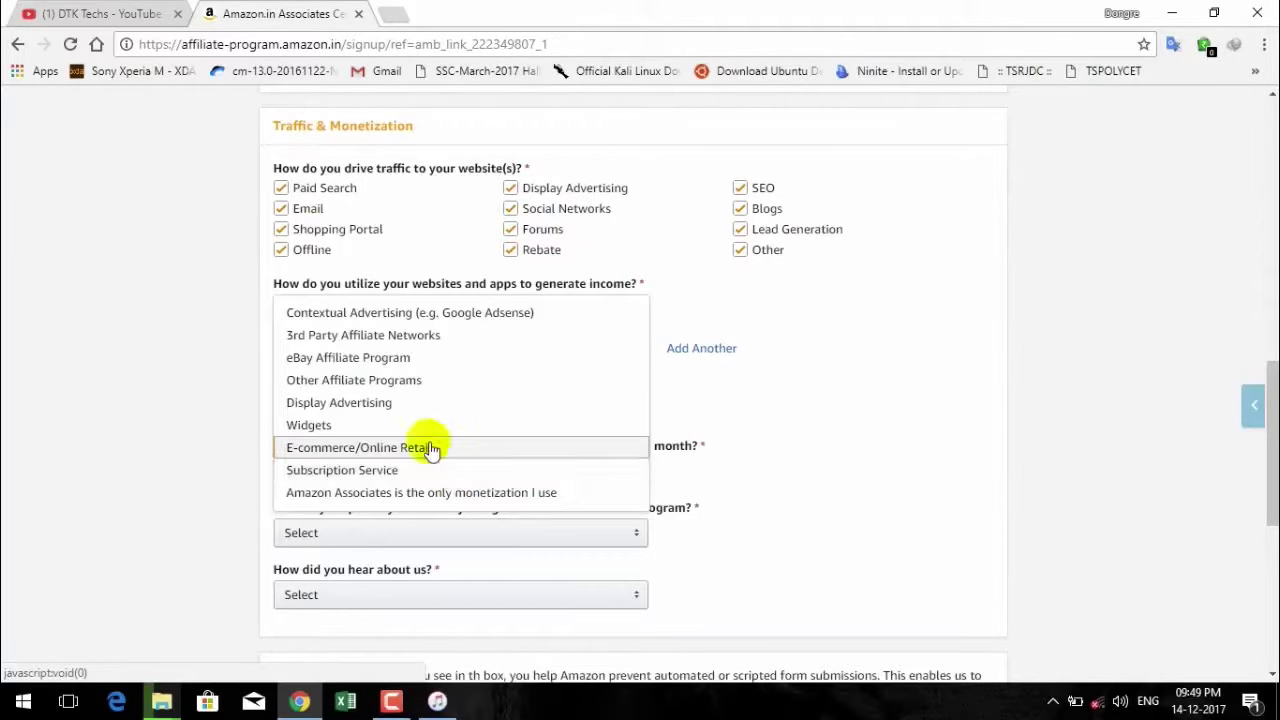
left_click(429, 446)
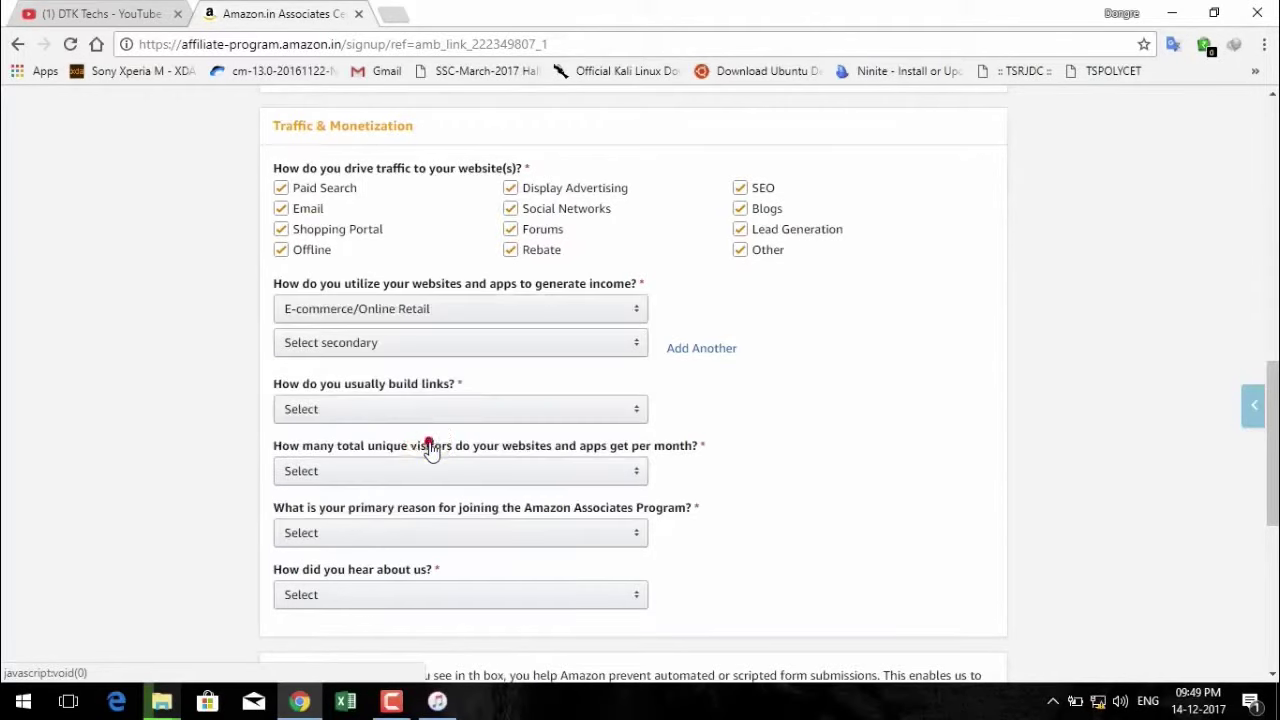
Make Contextual Advertising the main income method and Other Affiliate Programs the secondary one.
left_click(500, 343)
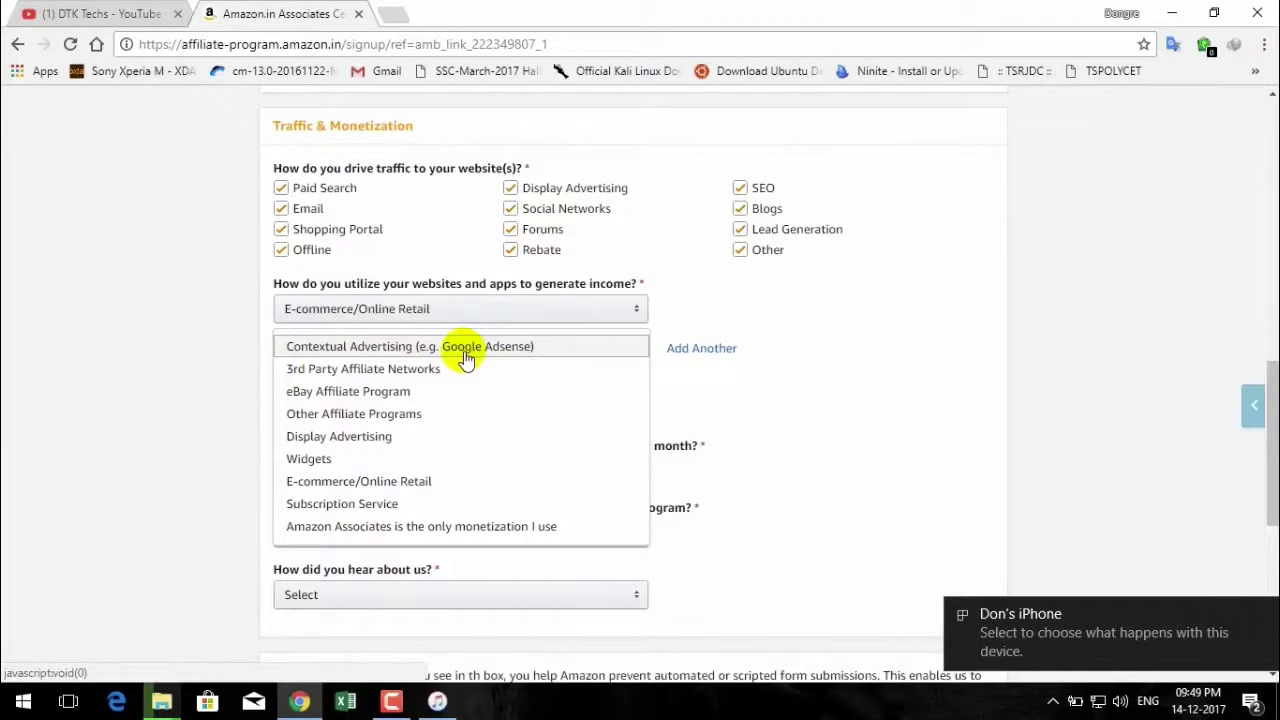
left_click(465, 358)
left_click(466, 309)
left_click(468, 318)
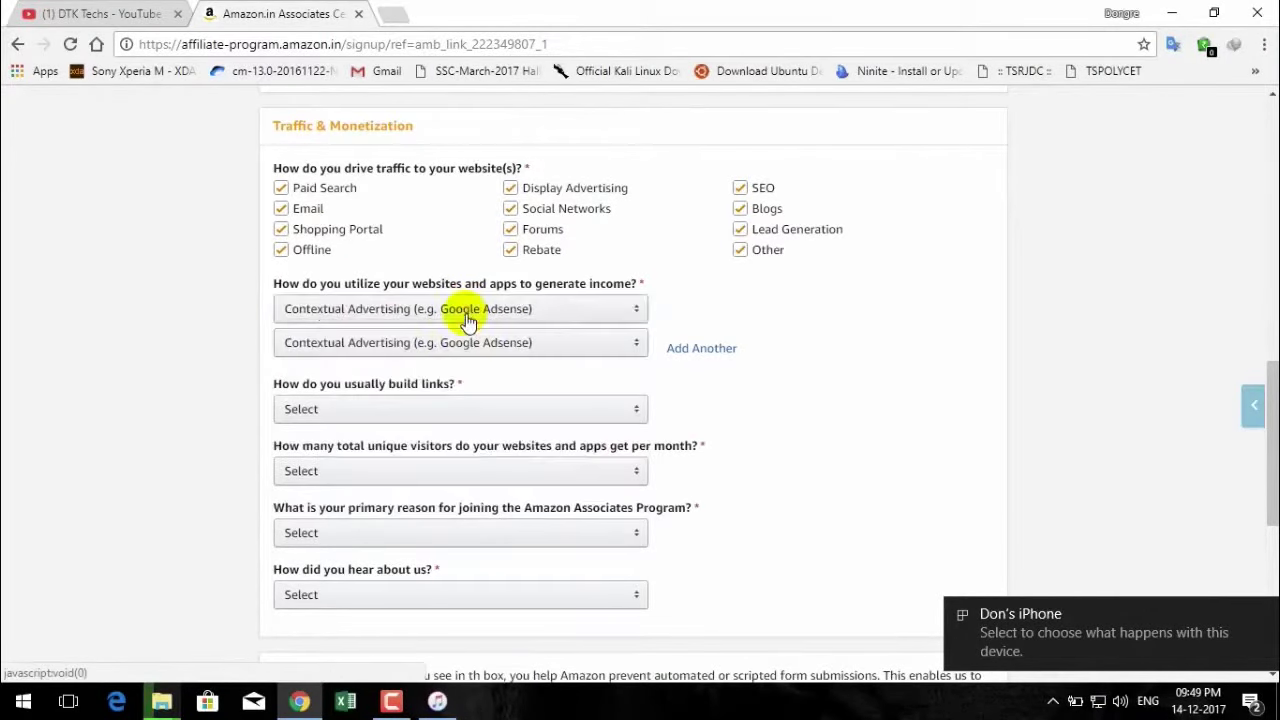
left_click(466, 340)
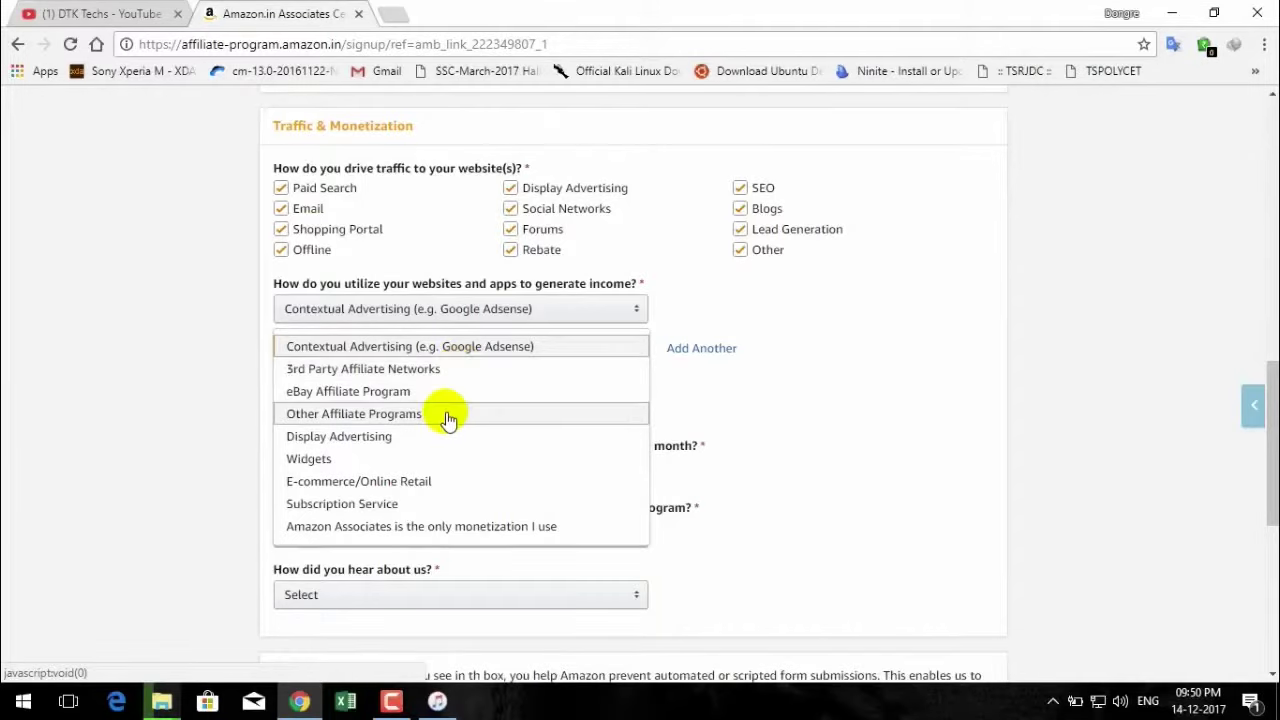
left_click(443, 414)
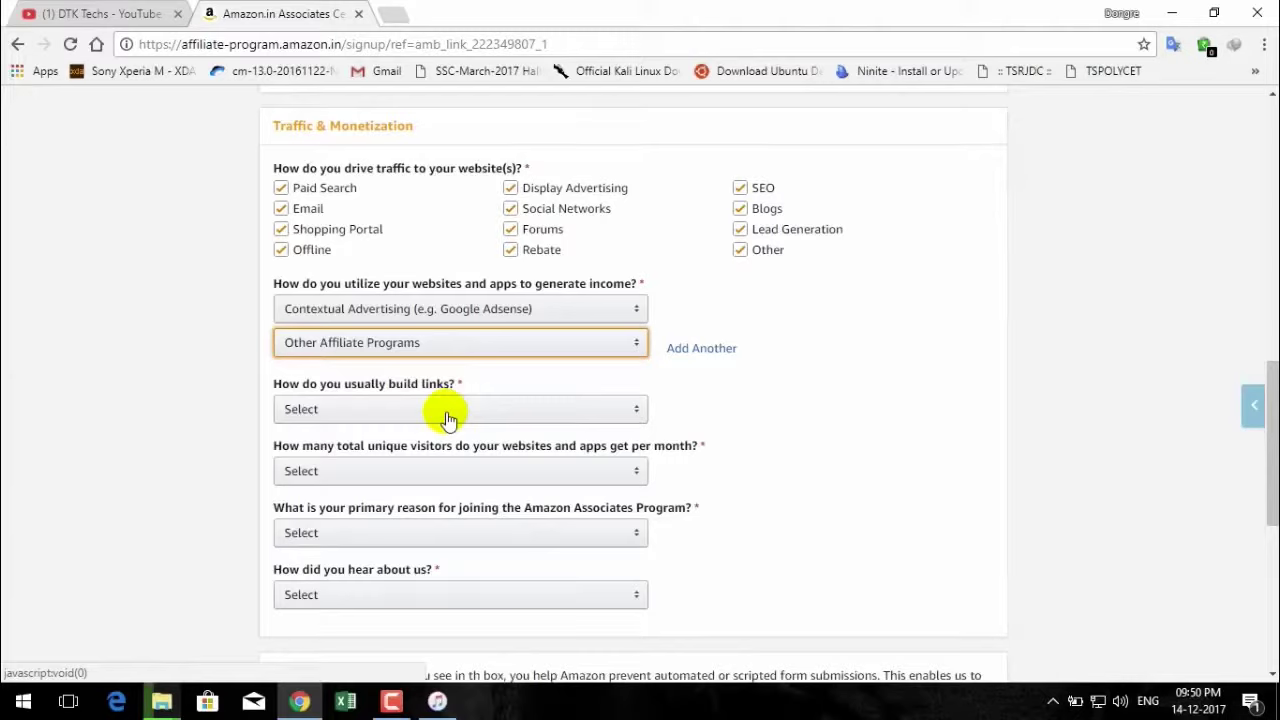
left_click(447, 412)
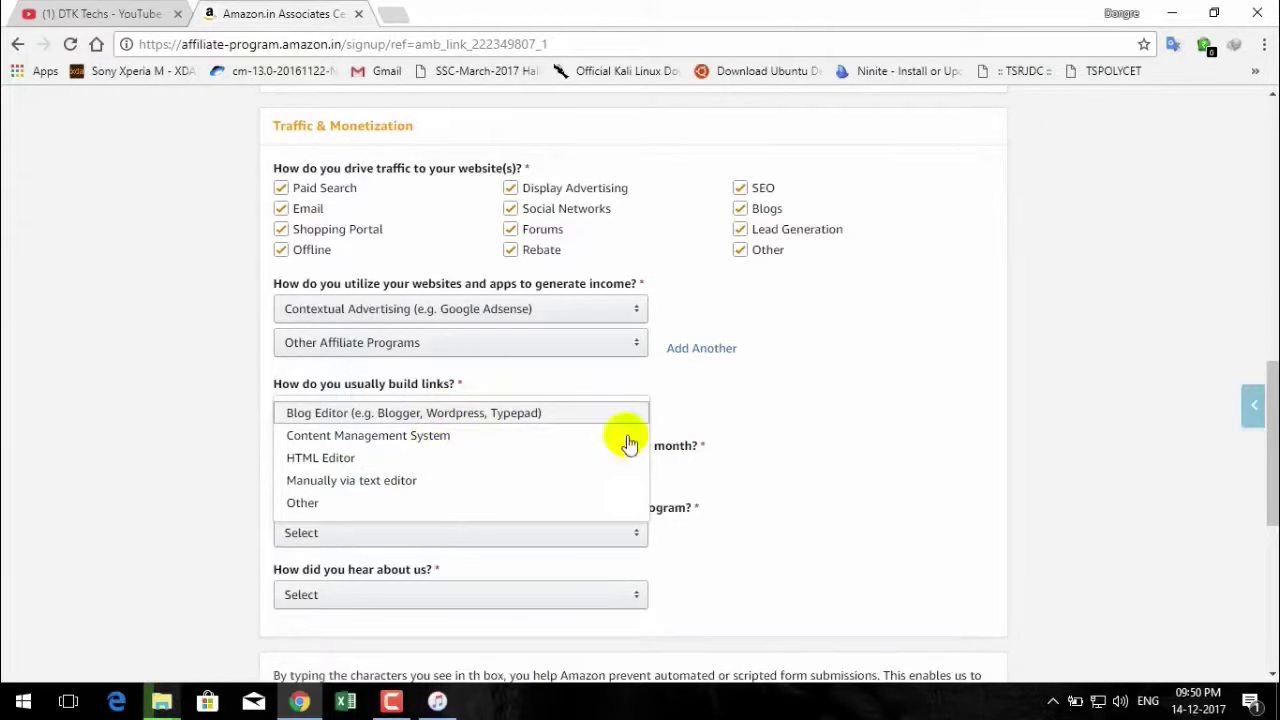
Choose Blog Editor for link building and From 501 to 5,000 monthly visitors.
left_click(498, 413)
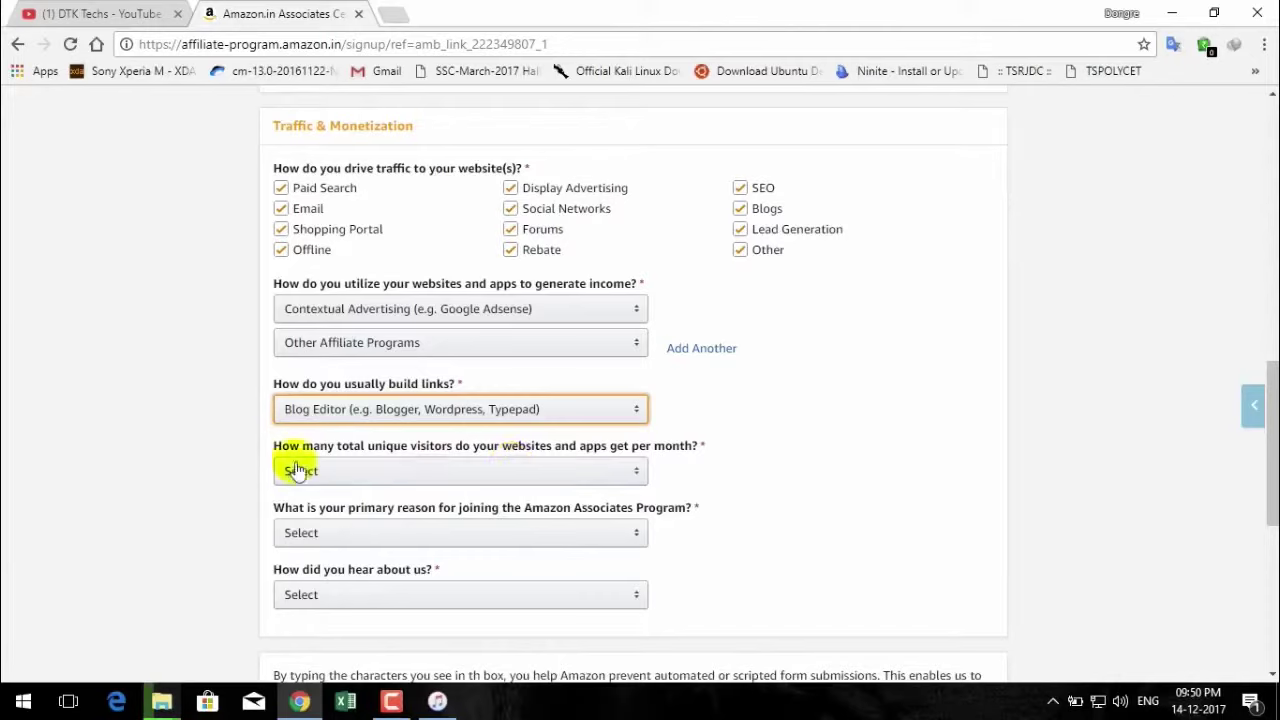
left_click(479, 472)
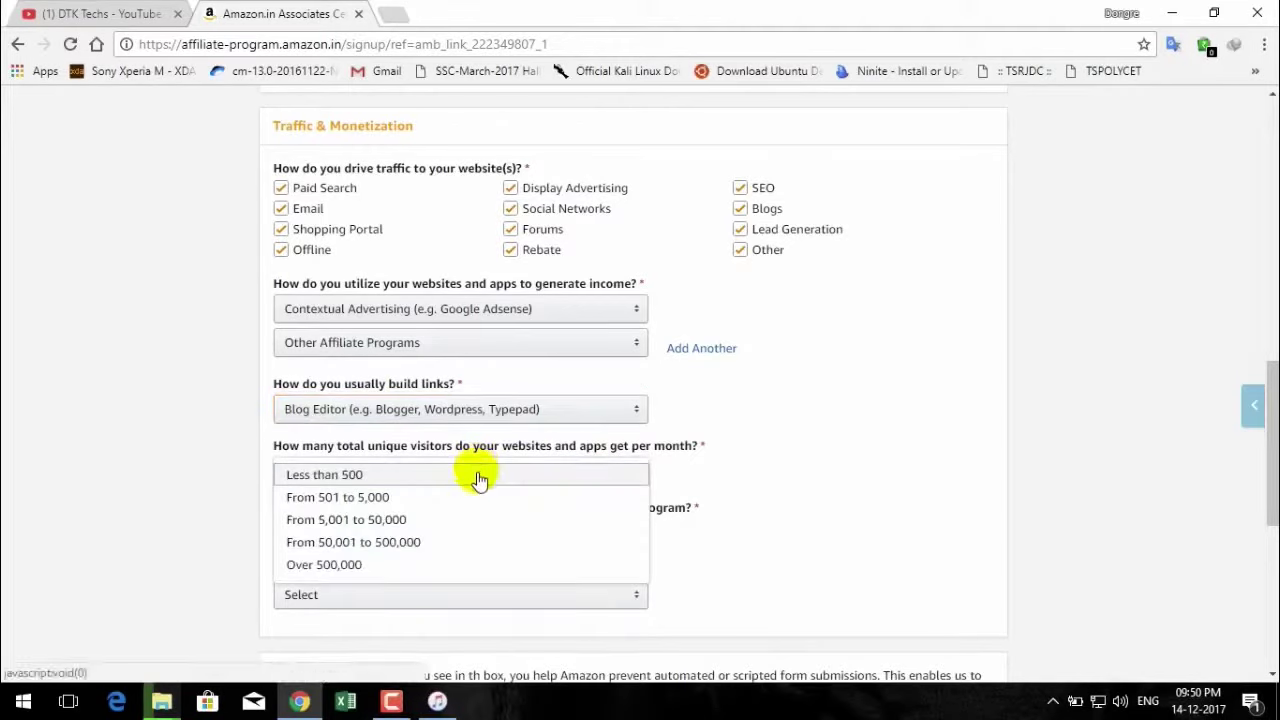
left_click(480, 484)
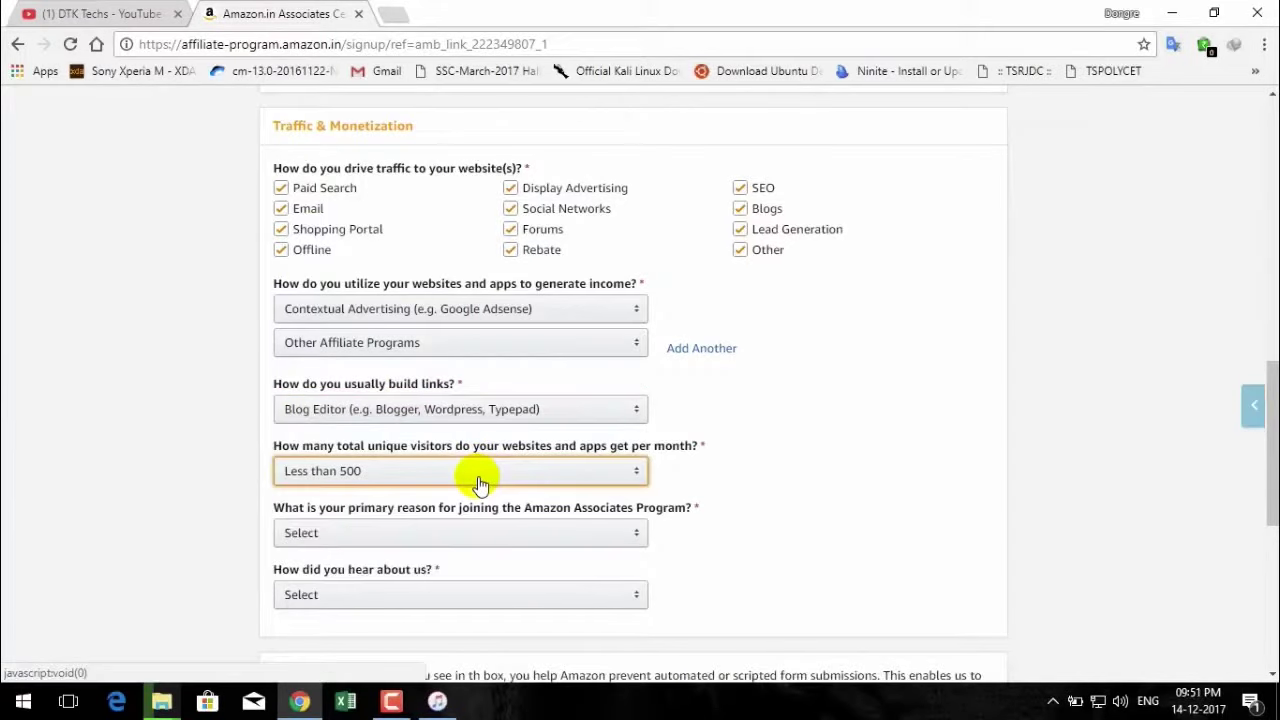
left_click(479, 484)
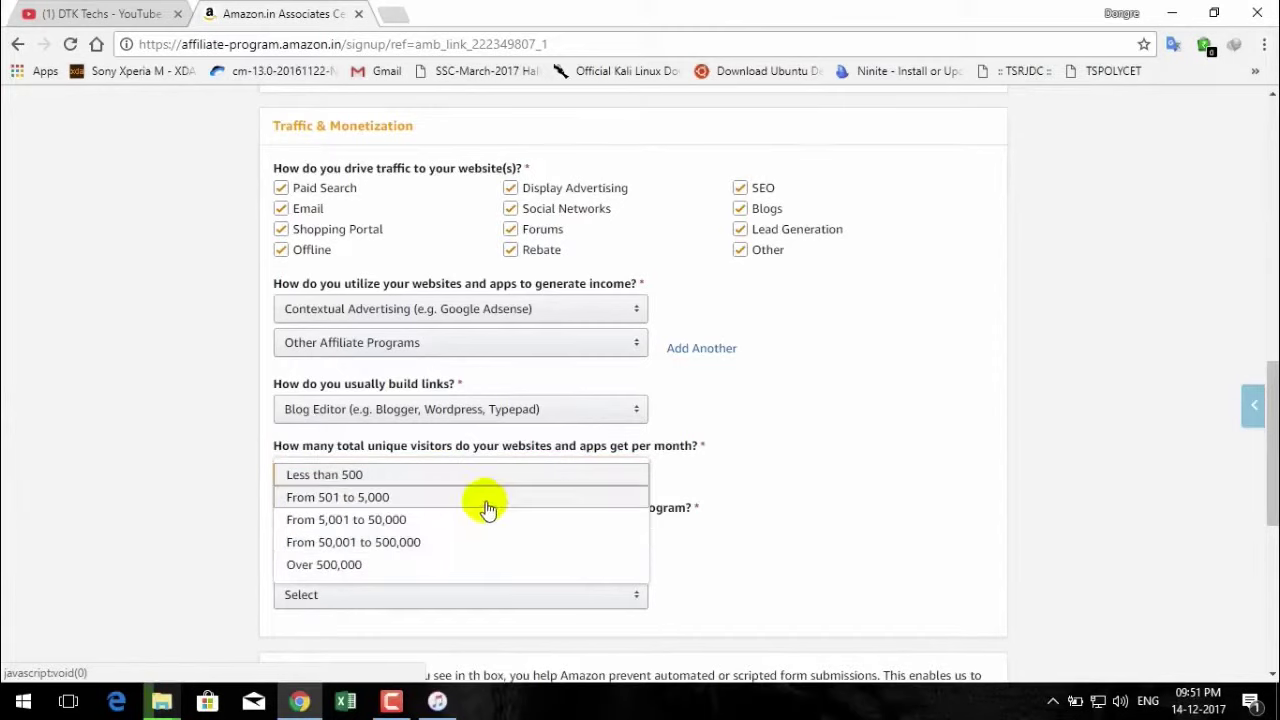
left_click(485, 500)
Leave the reason as To monetize my site and answer Online Search for how you heard.
left_click(445, 532)
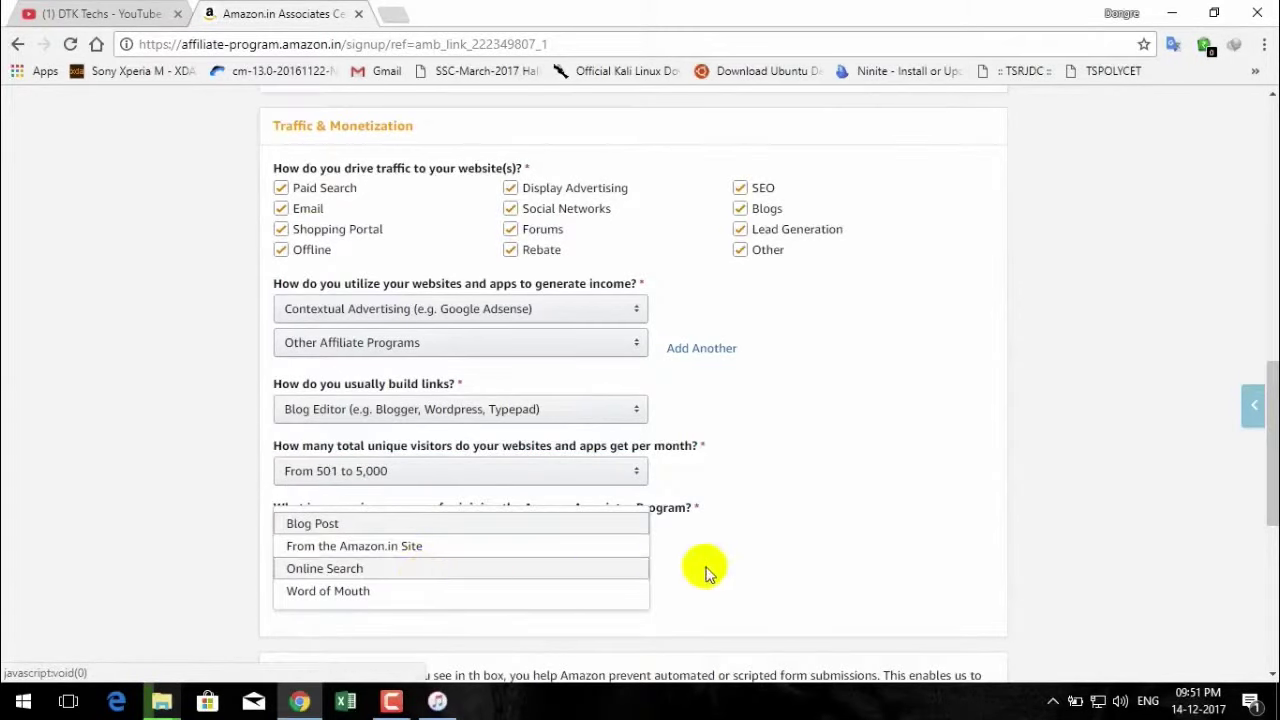
left_click(796, 569)
left_click(628, 594)
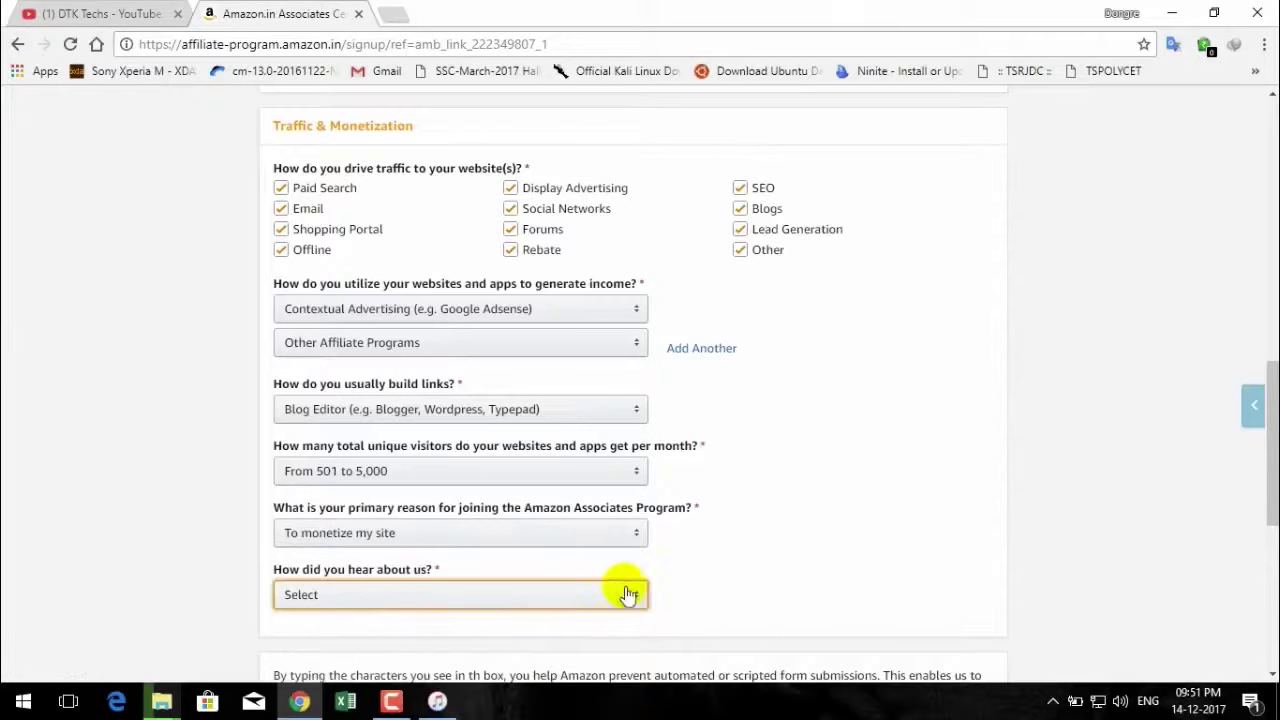
left_click(486, 604)
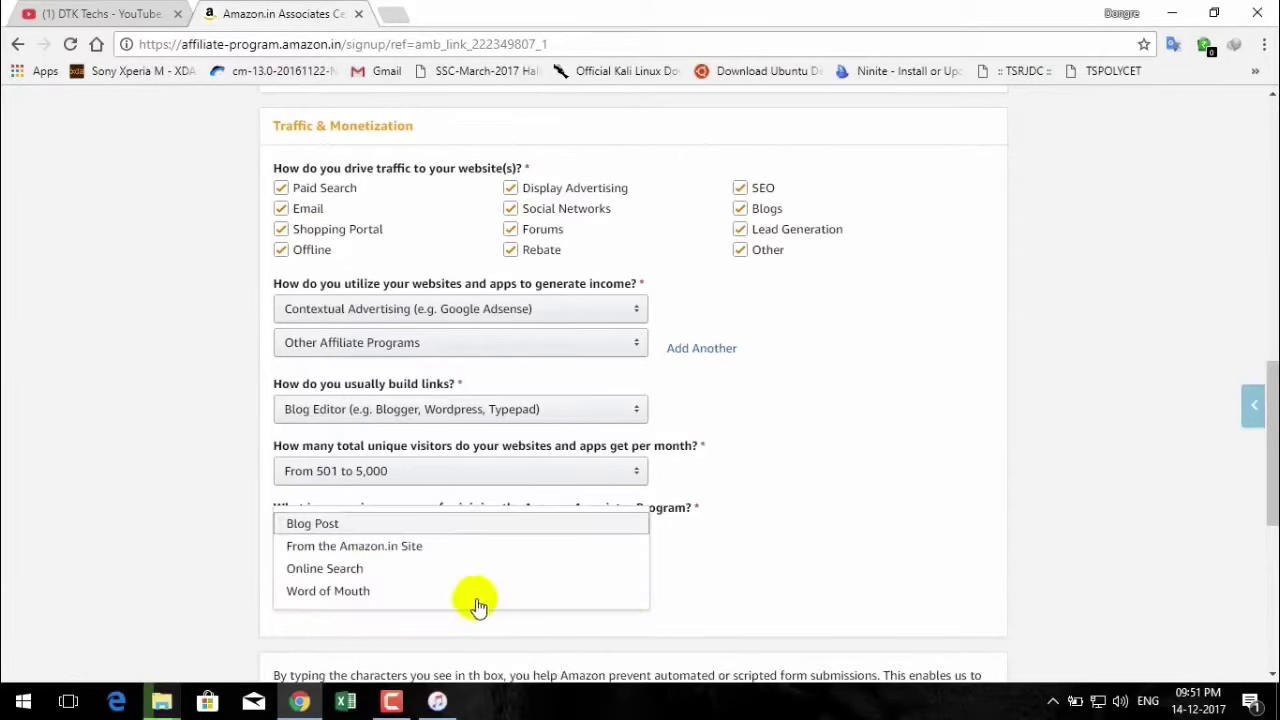
left_click(410, 568)
scroll(788, 626, "down", 2)
Enter the captcha characters, accept the Operating Agreement, and finish the profile form.
scroll(788, 626, "down", 2)
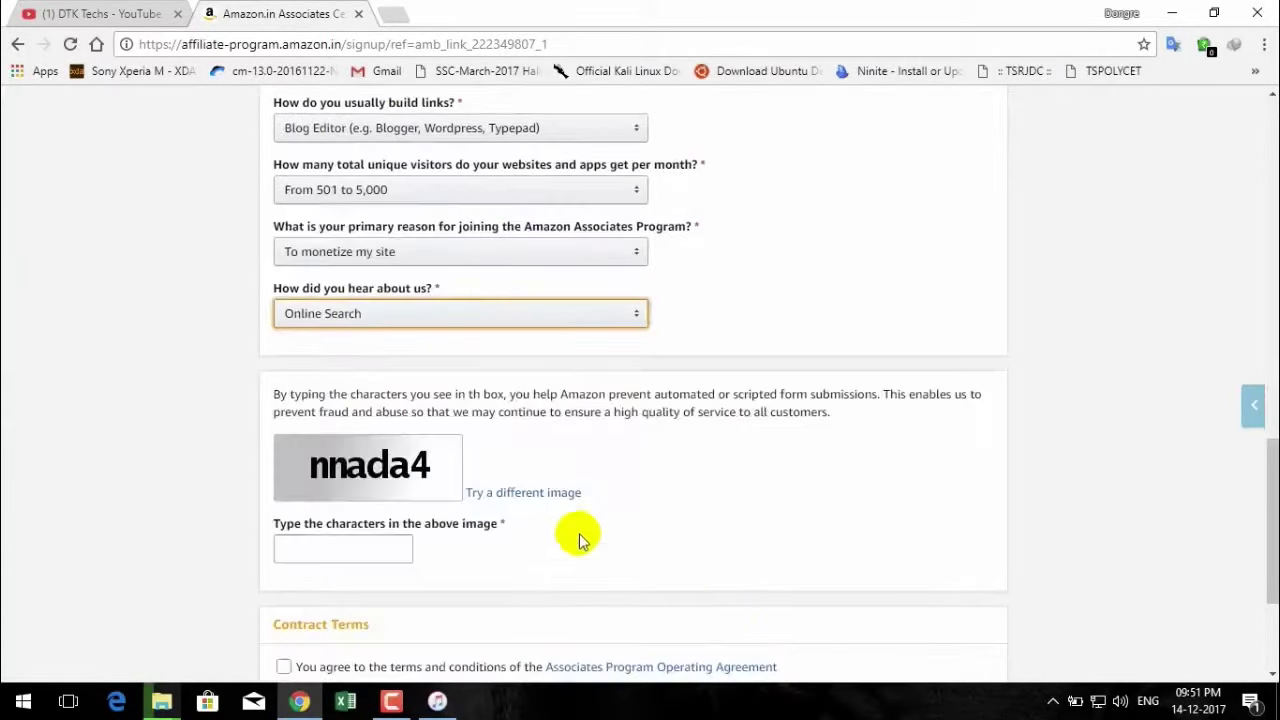
left_click(326, 459)
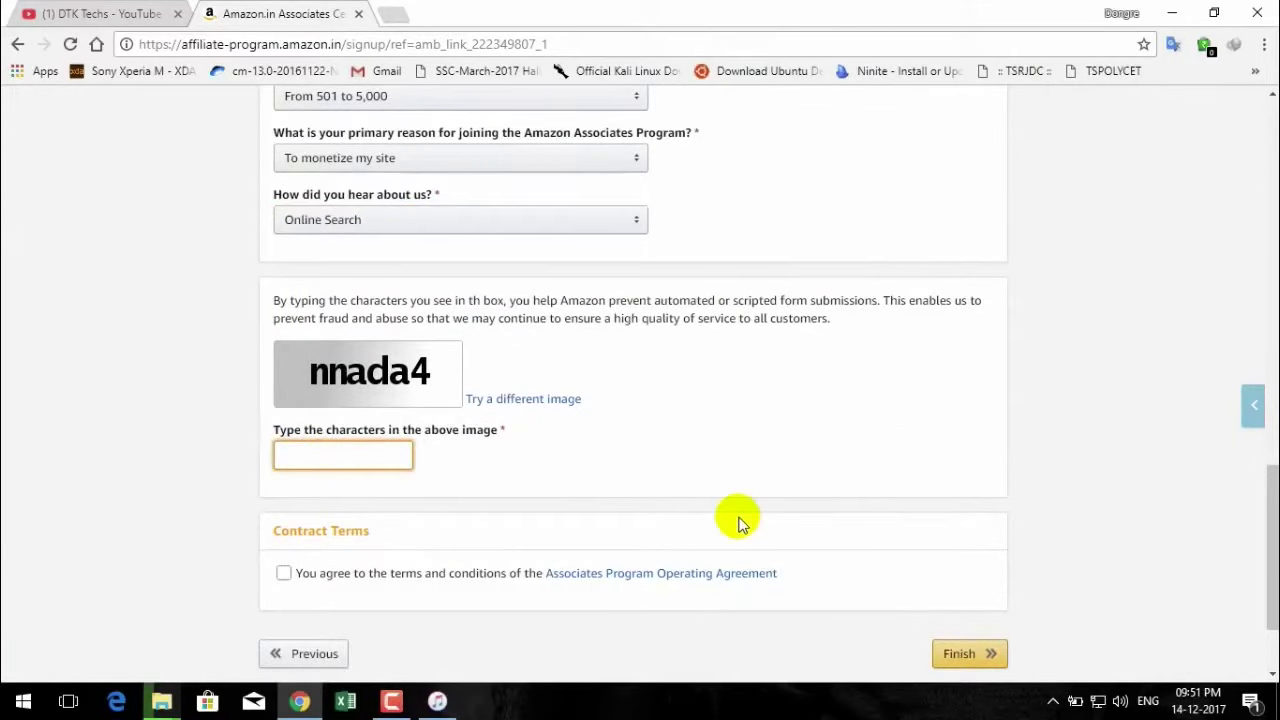
type("nnada4")
scroll(680, 490, "down", 1)
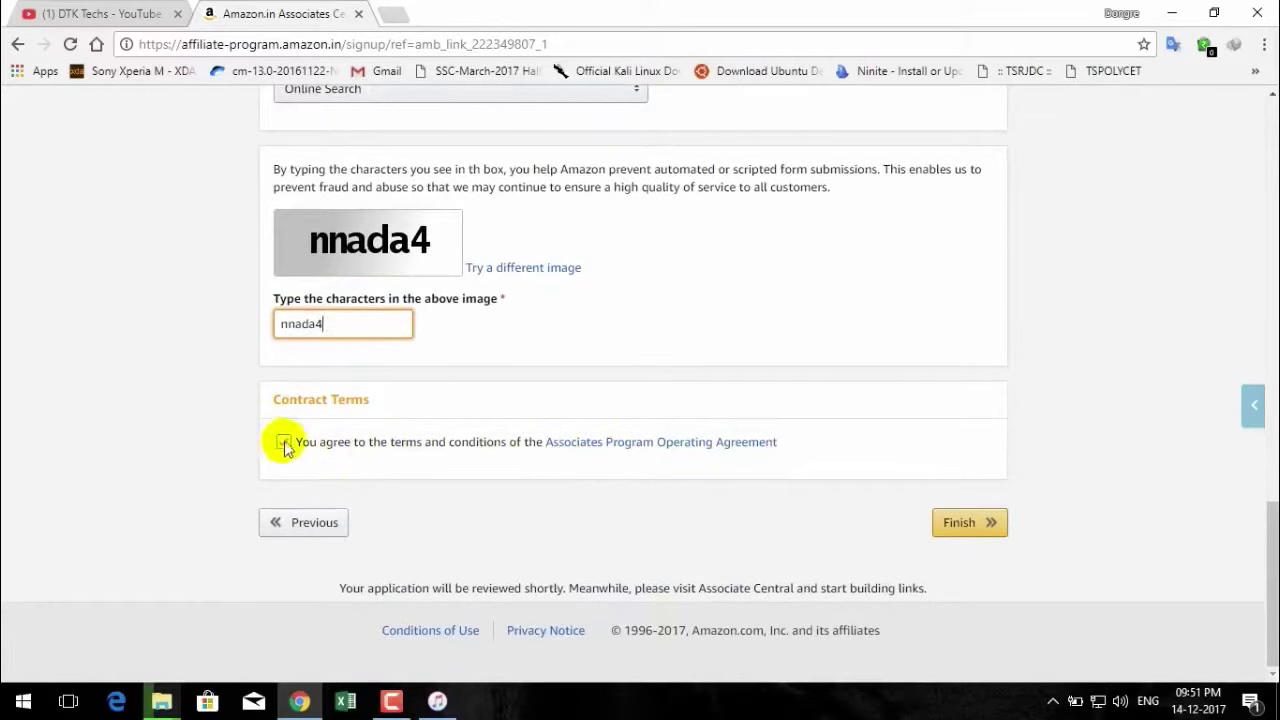
left_click(283, 442)
left_click(984, 522)
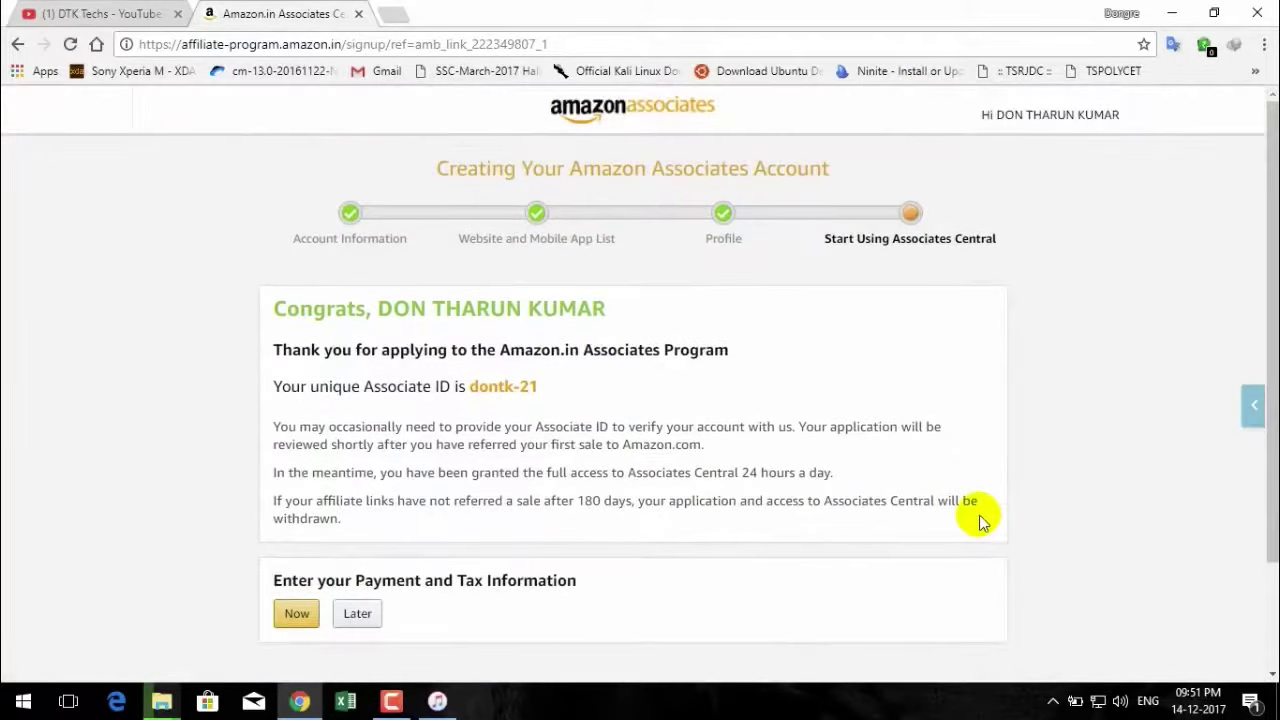
From the Congrats page, choose to enter payment and tax information now.
scroll(643, 491, "down", 3)
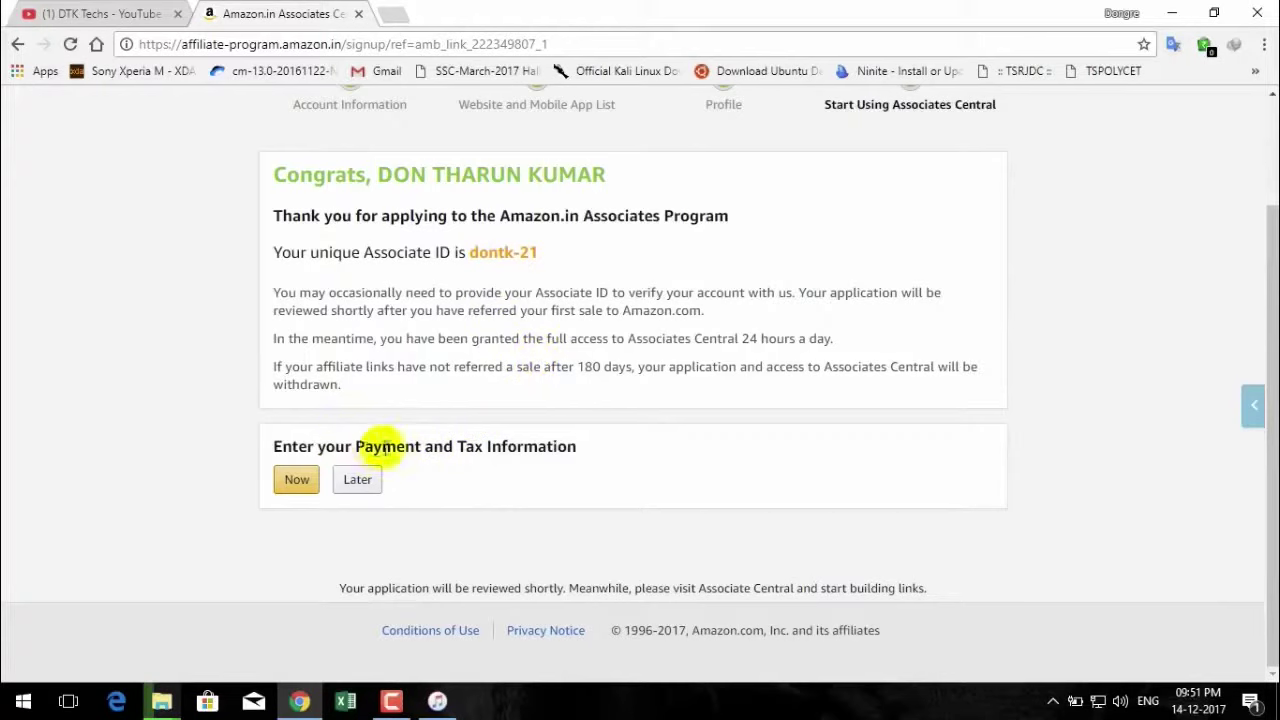
left_click(296, 486)
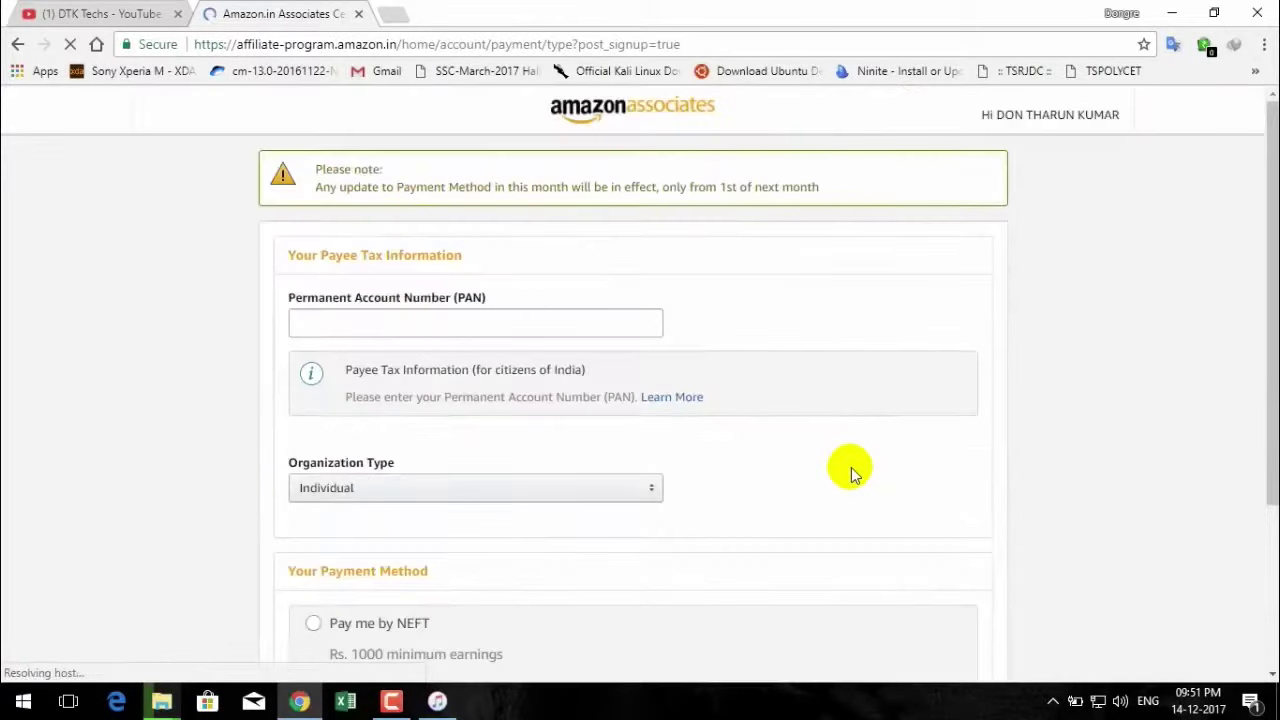
Scroll through the Payee Tax Information and Payment Method sections of the payment page.
scroll(850, 470, "down", 1)
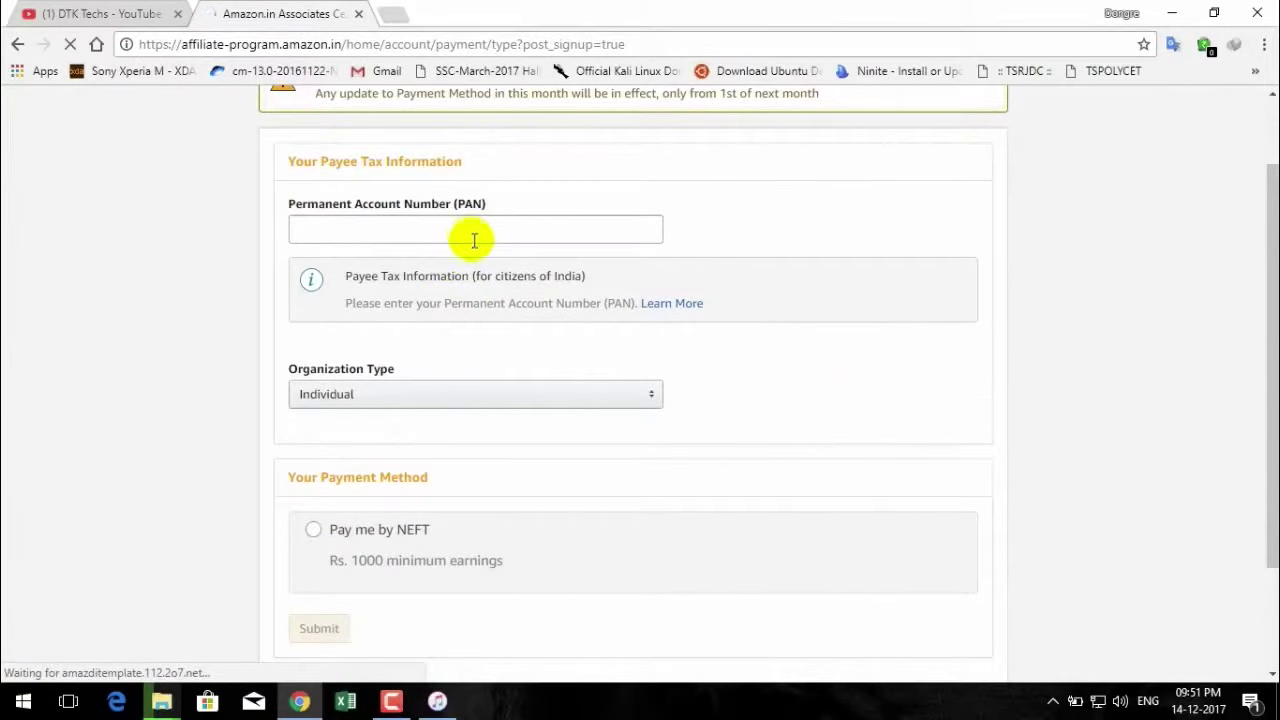
scroll(490, 358, "down", 1)
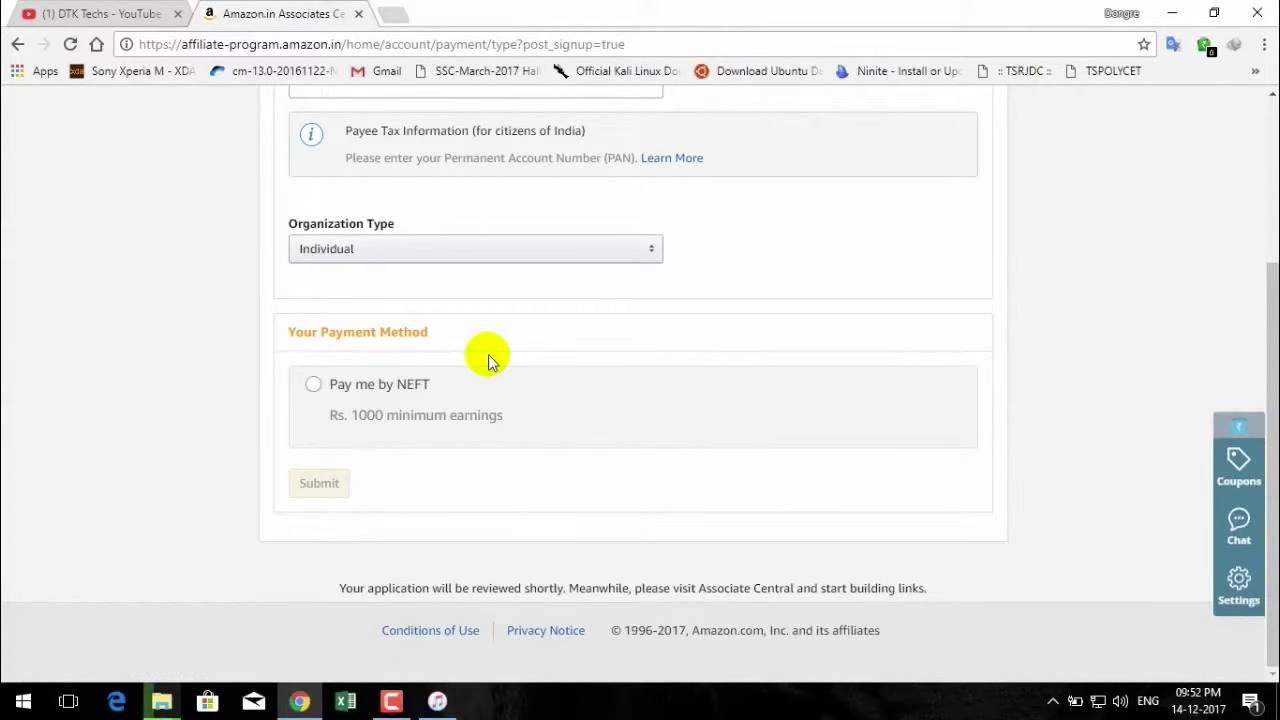
scroll(490, 360, "up", 2)
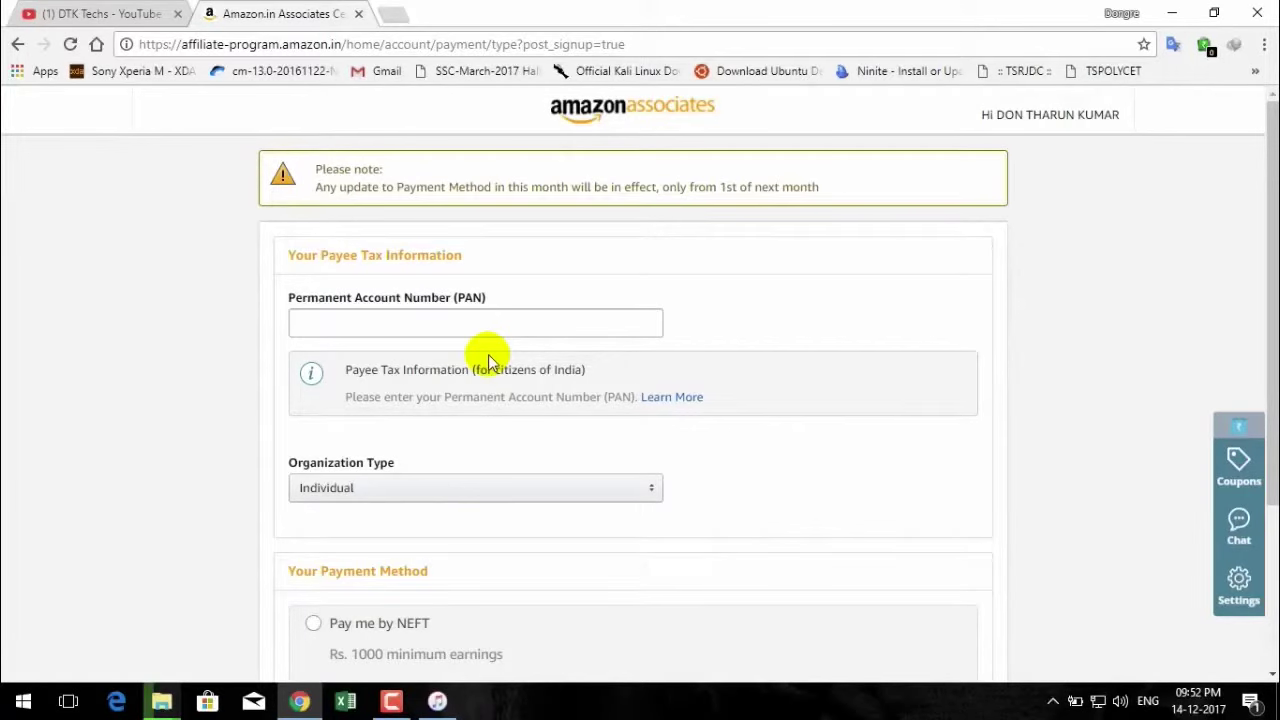
scroll(490, 362, "down", 3)
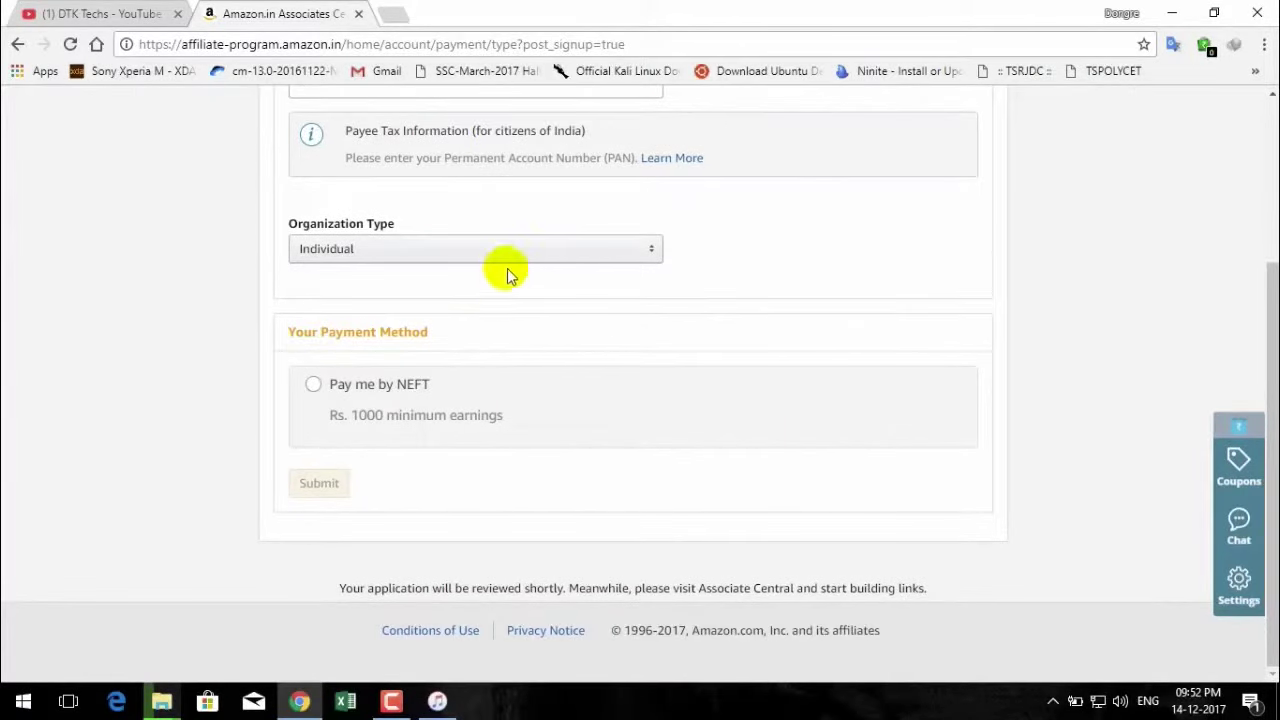
scroll(489, 280, "up", 3)
Enter the PAN, keep Individual as organization type, and choose Pay me by NEFT.
left_click(435, 322)
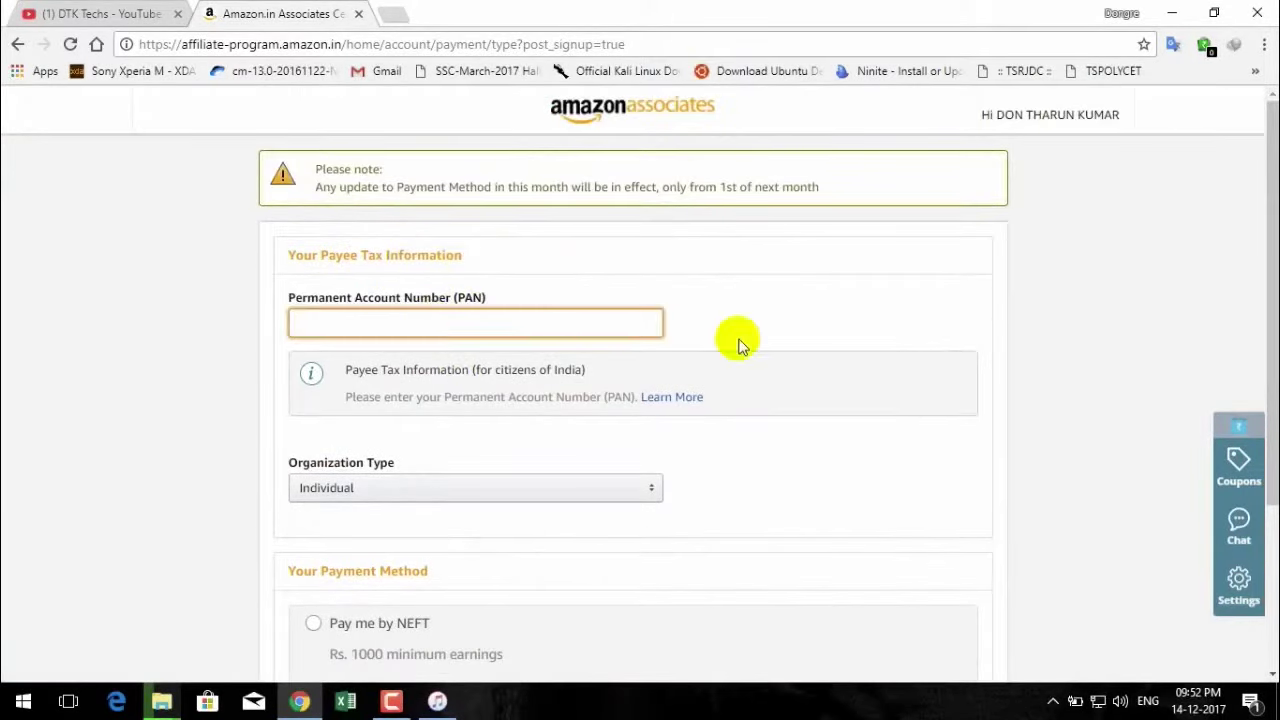
left_click(634, 492)
left_click(634, 492)
scroll(632, 492, "down", 2)
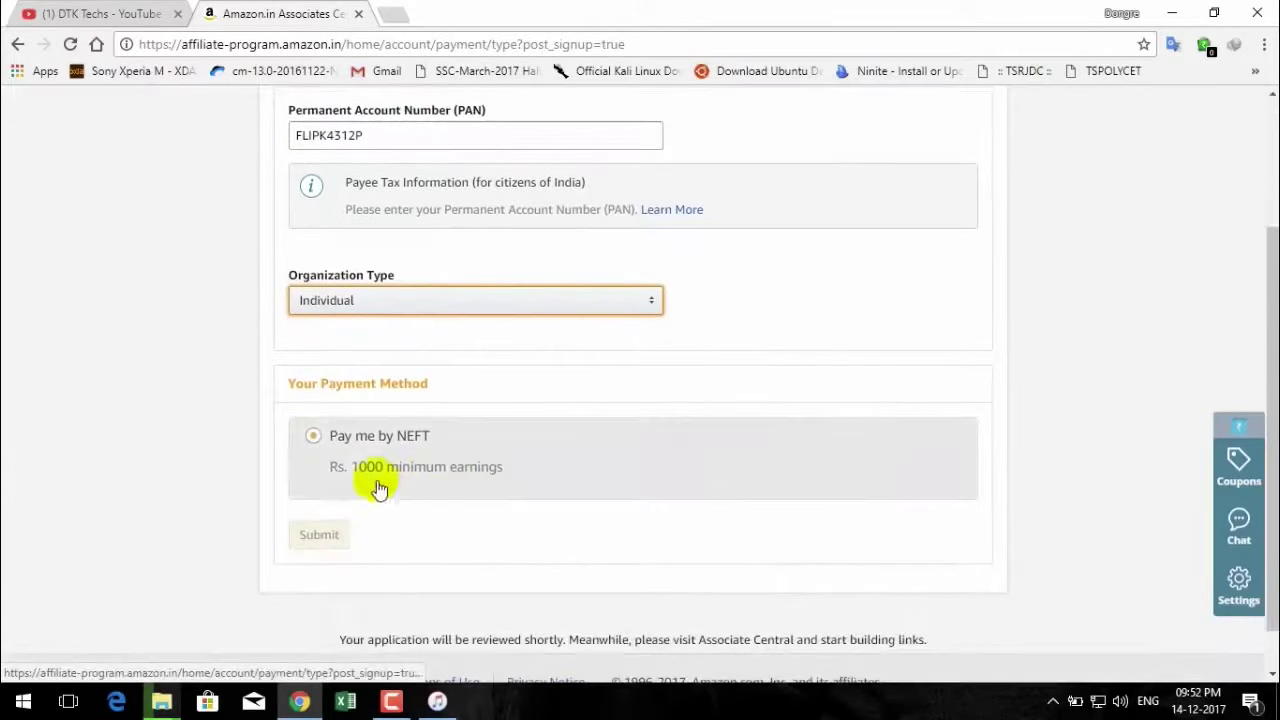
left_click(313, 436)
Fill in the NEFT bank location and account fields, tabbing between them.
scroll(598, 545, "down", 4)
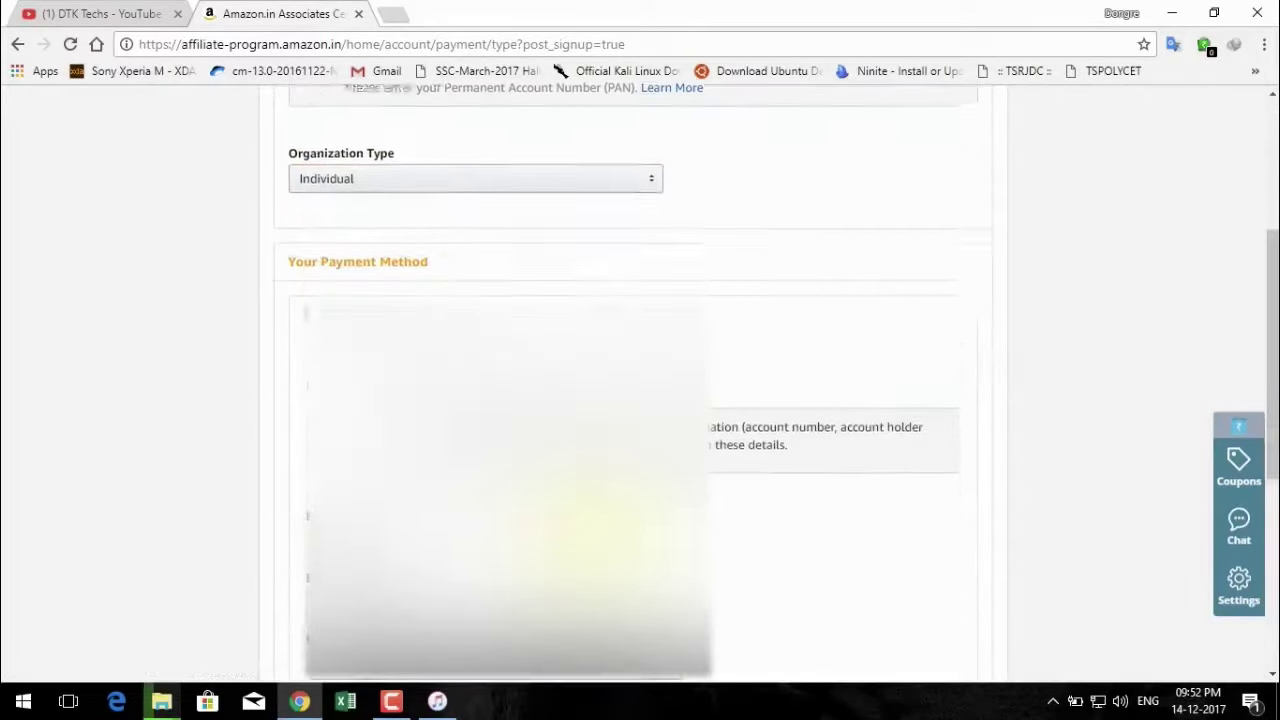
scroll(598, 545, "up", 3)
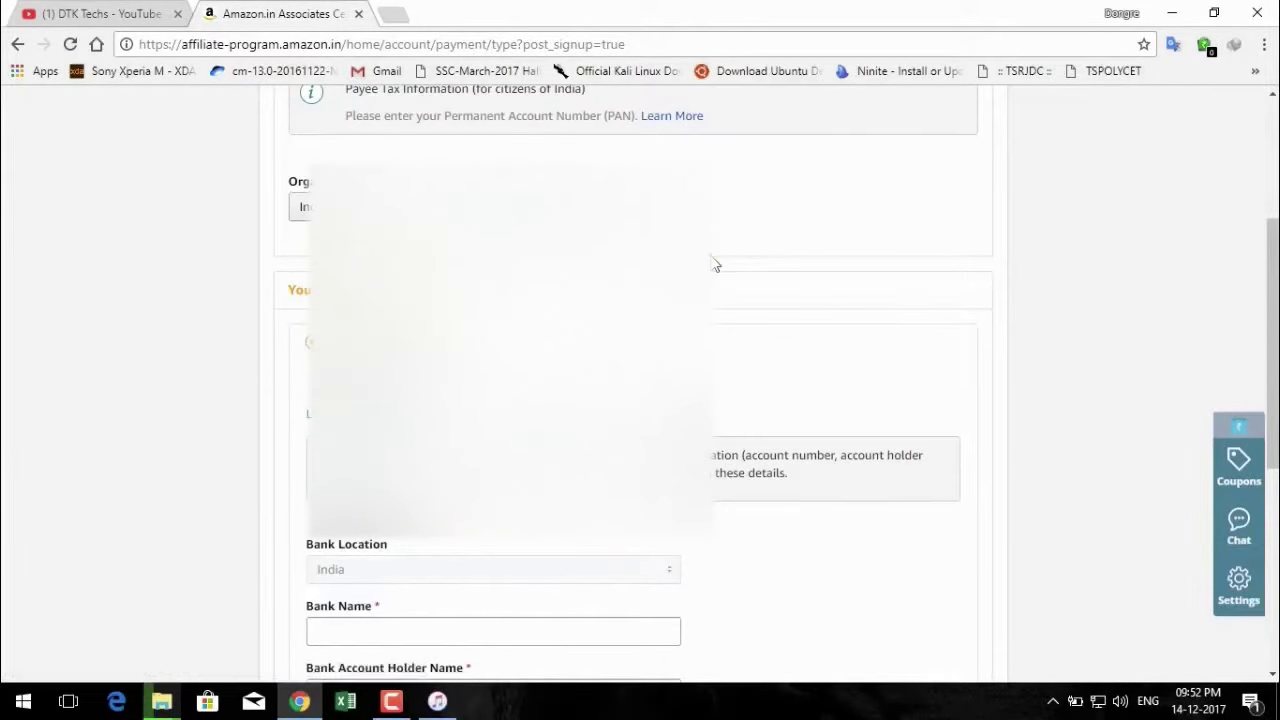
scroll(423, 586, "down", 5)
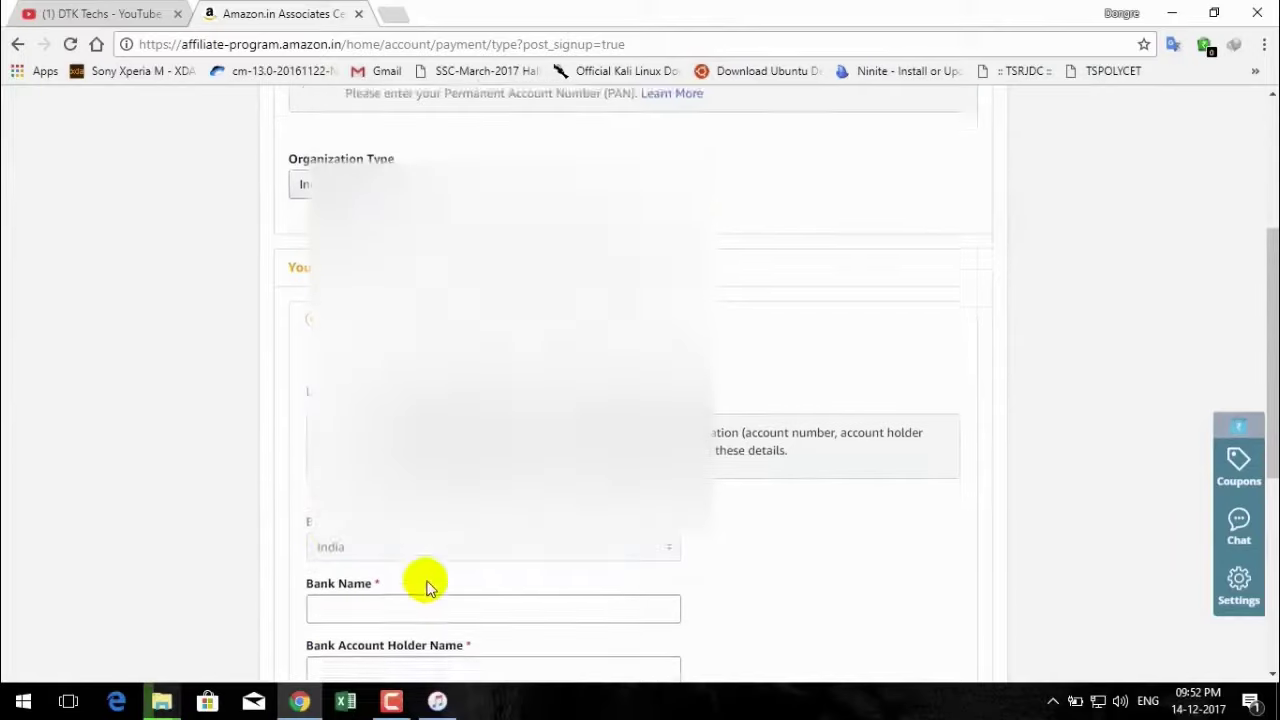
scroll(427, 585, "up", 1)
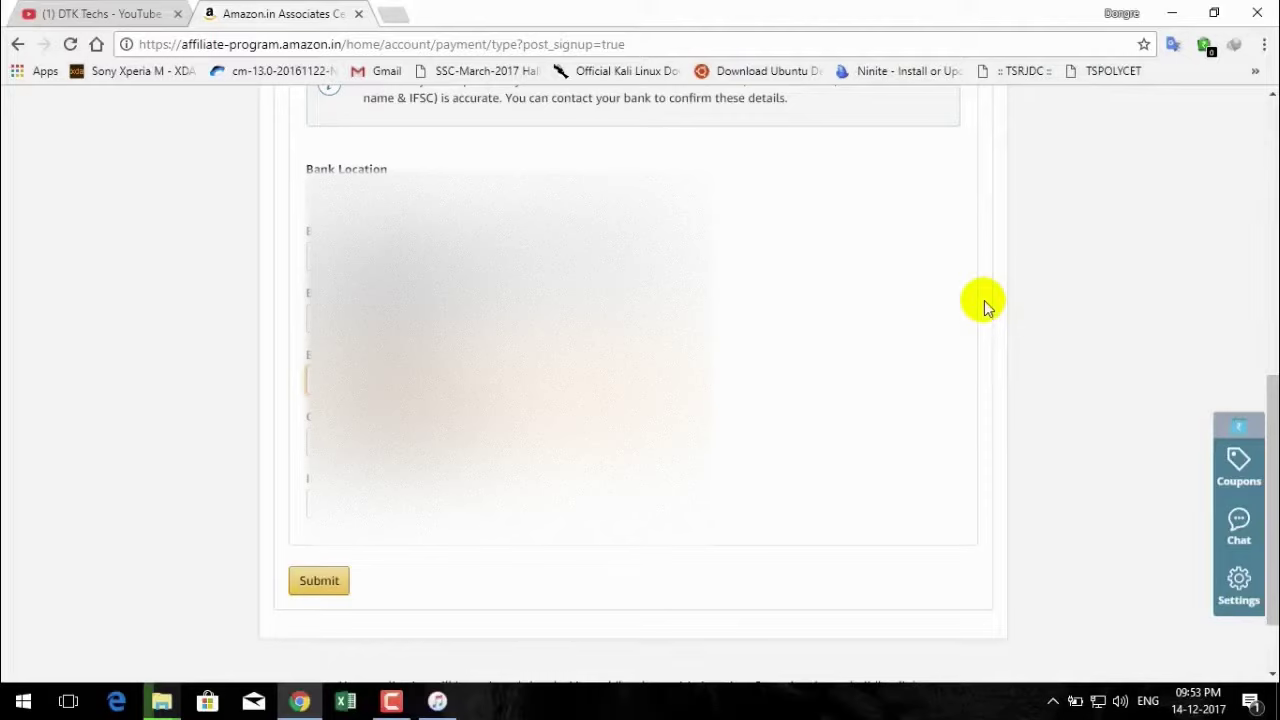
key("Tab")
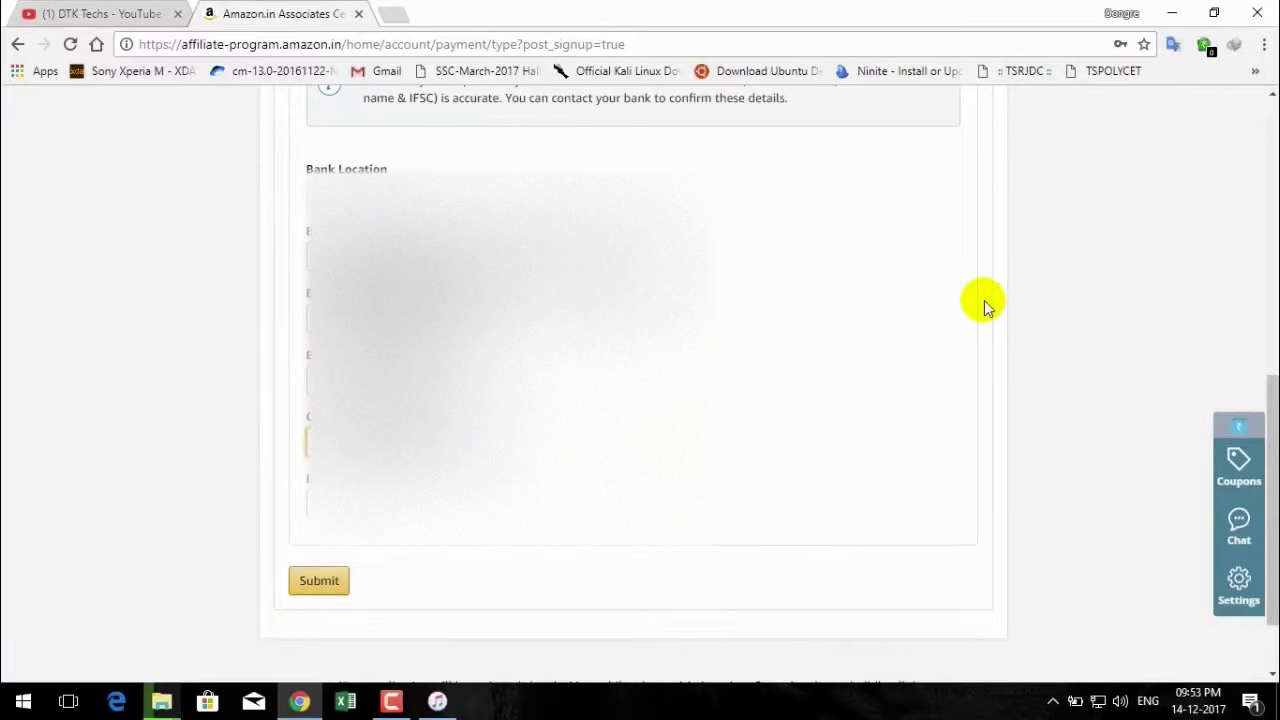
key("Tab")
key("Tab")
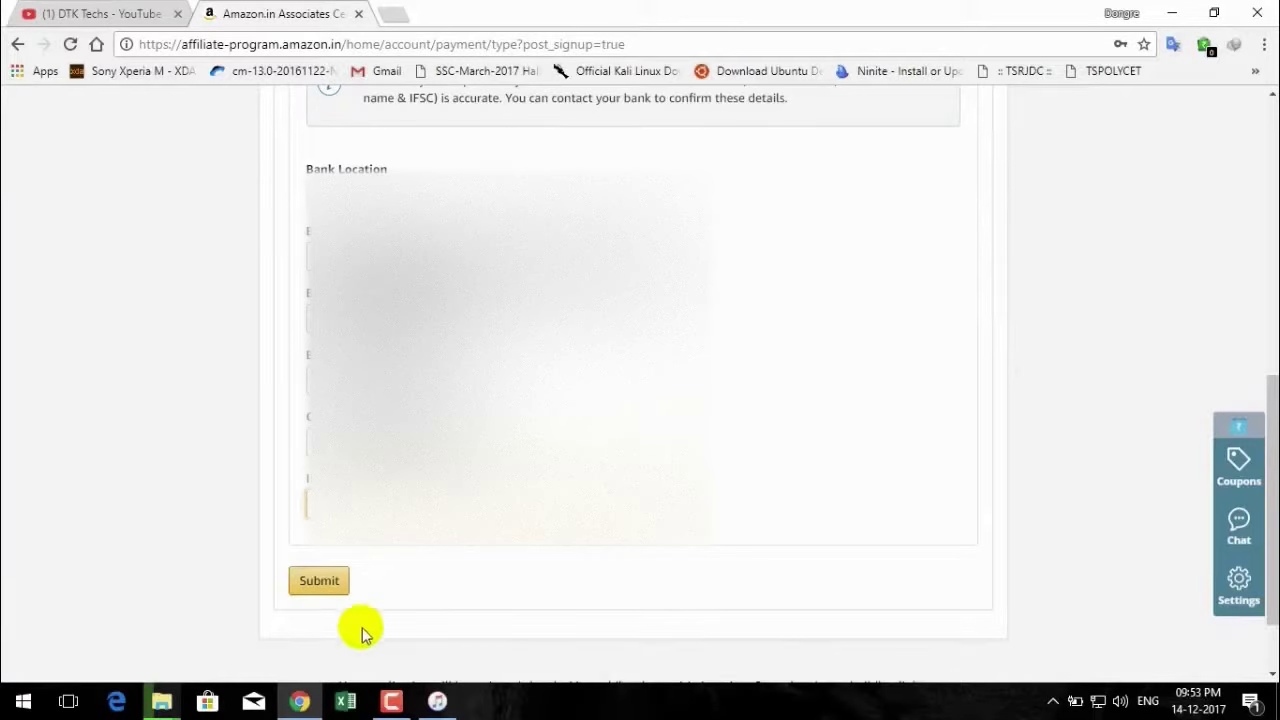
Submit the bank details and decline Chrome's offer to save the password.
left_click(303, 585)
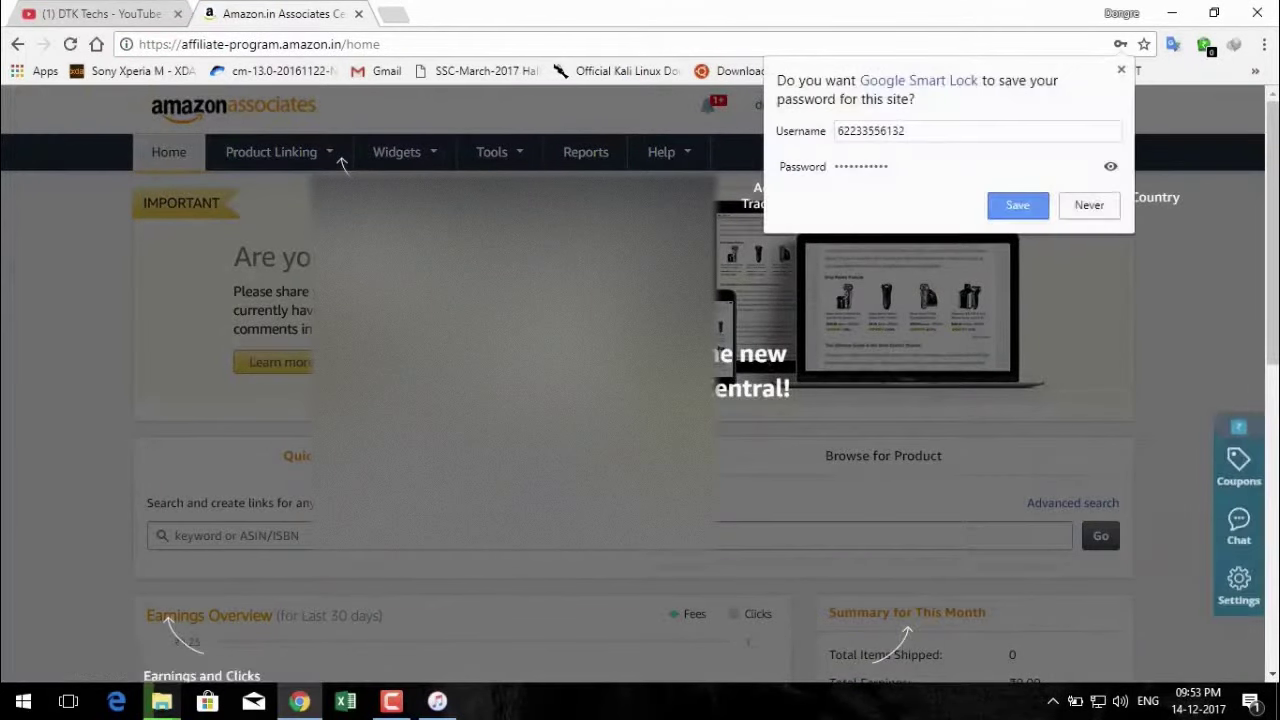
left_click(1068, 205)
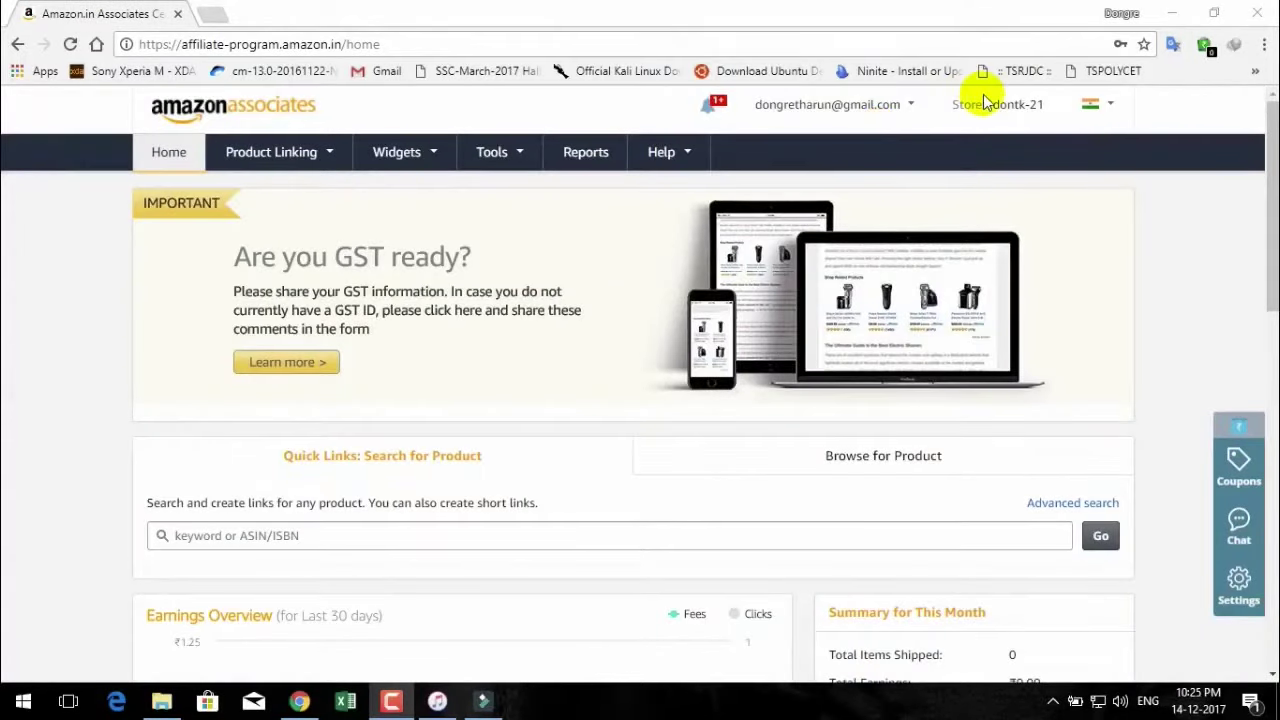
left_click_drag(964, 105, 1052, 120)
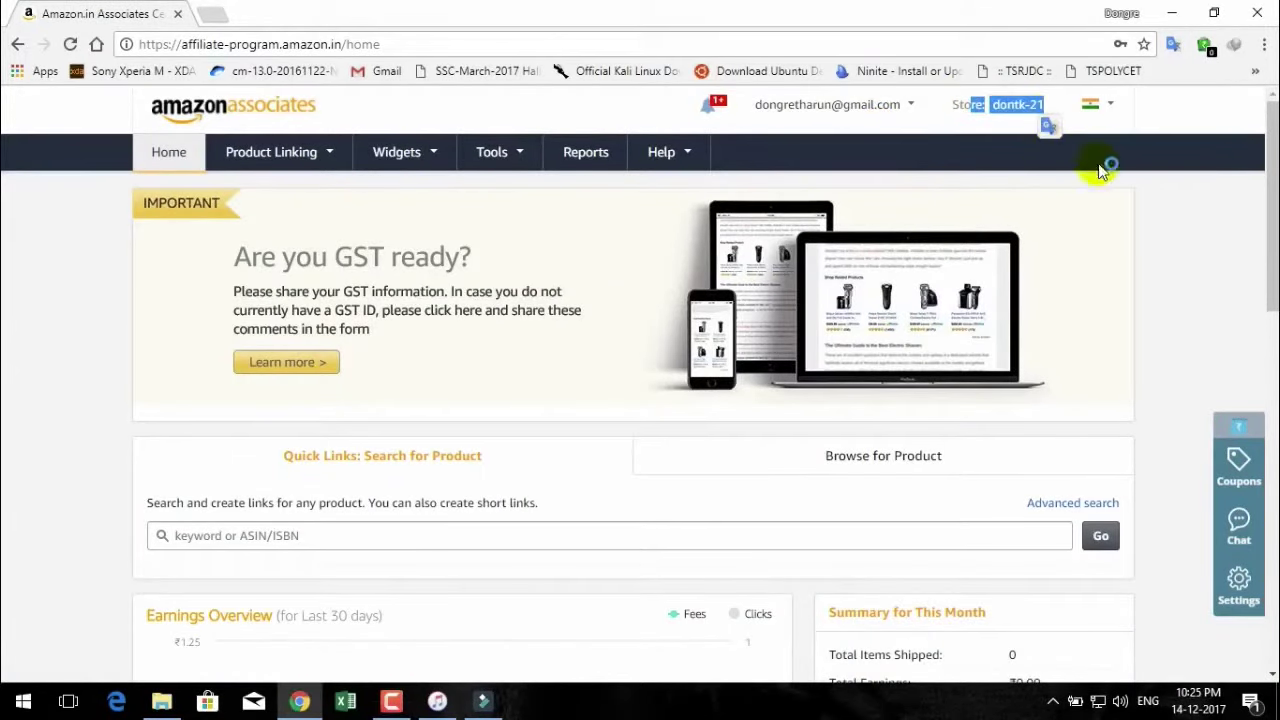
left_click(1137, 184)
mouse_move(236, 170)
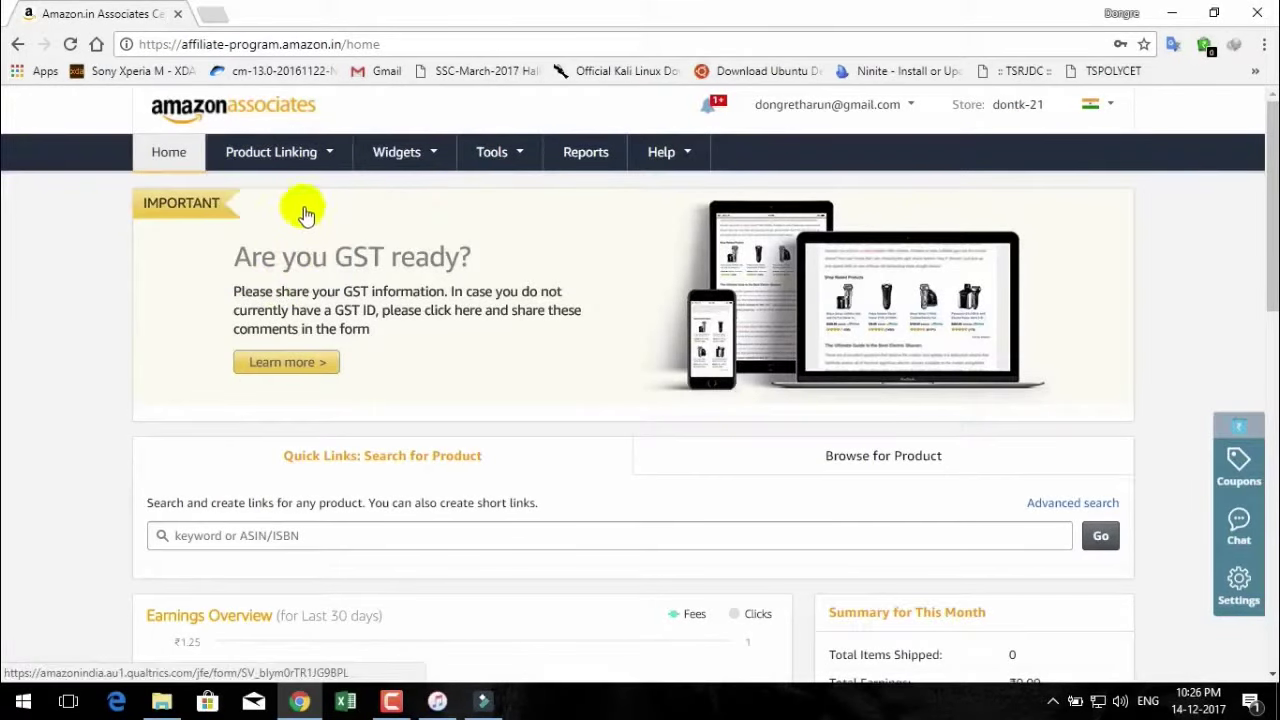
Search the Product Links builder for 'IPHONE 8' and browse the 1,492,118 results.
left_click(297, 198)
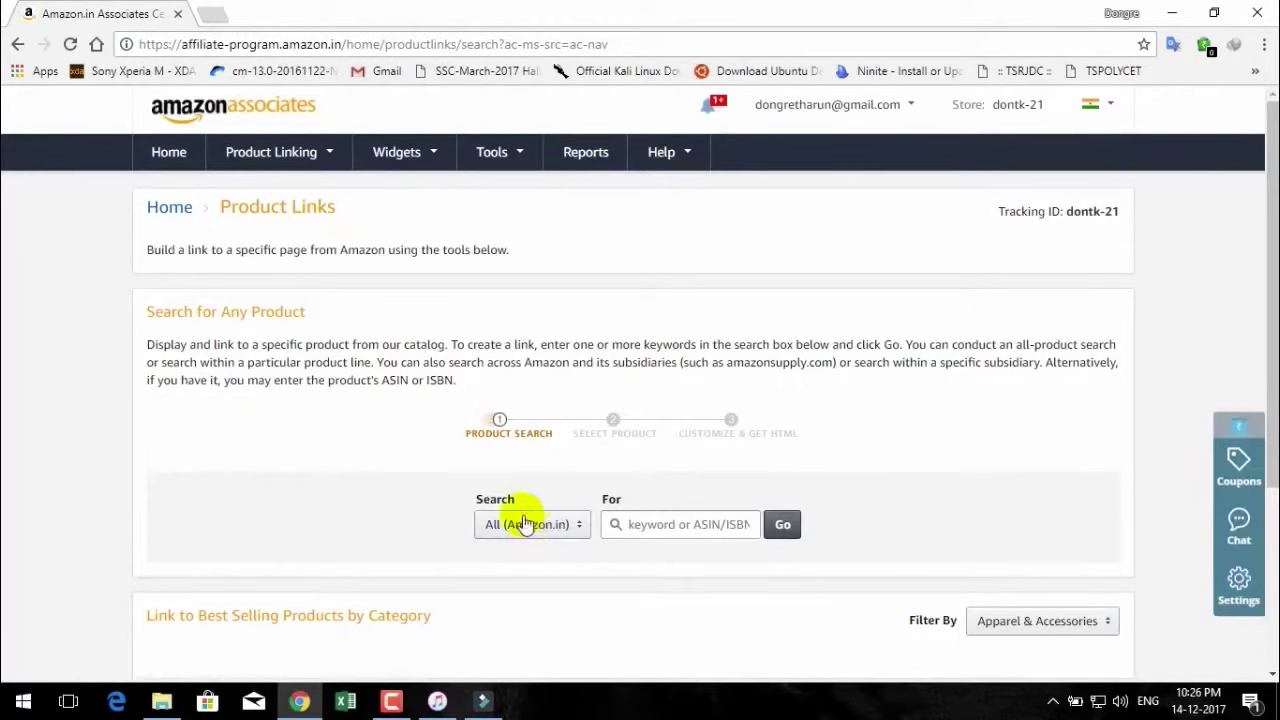
scroll(475, 423, "down", 2)
left_click(662, 336)
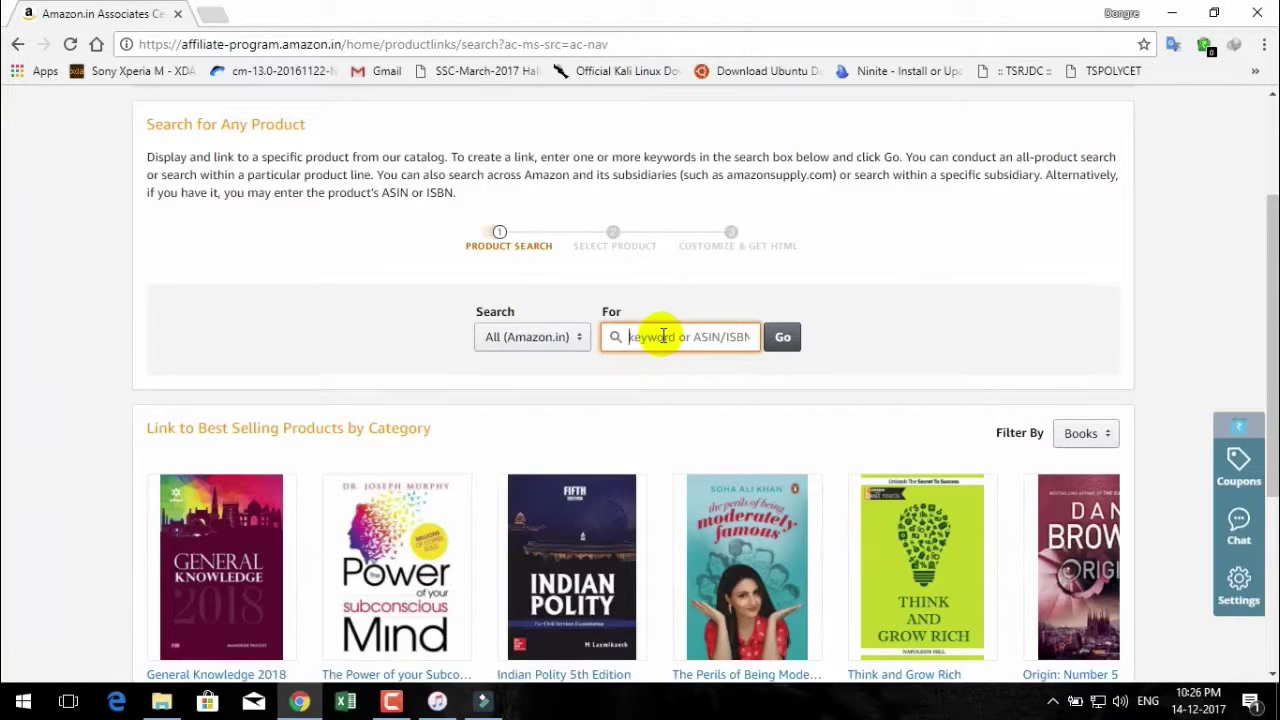
type("IPHONE ")
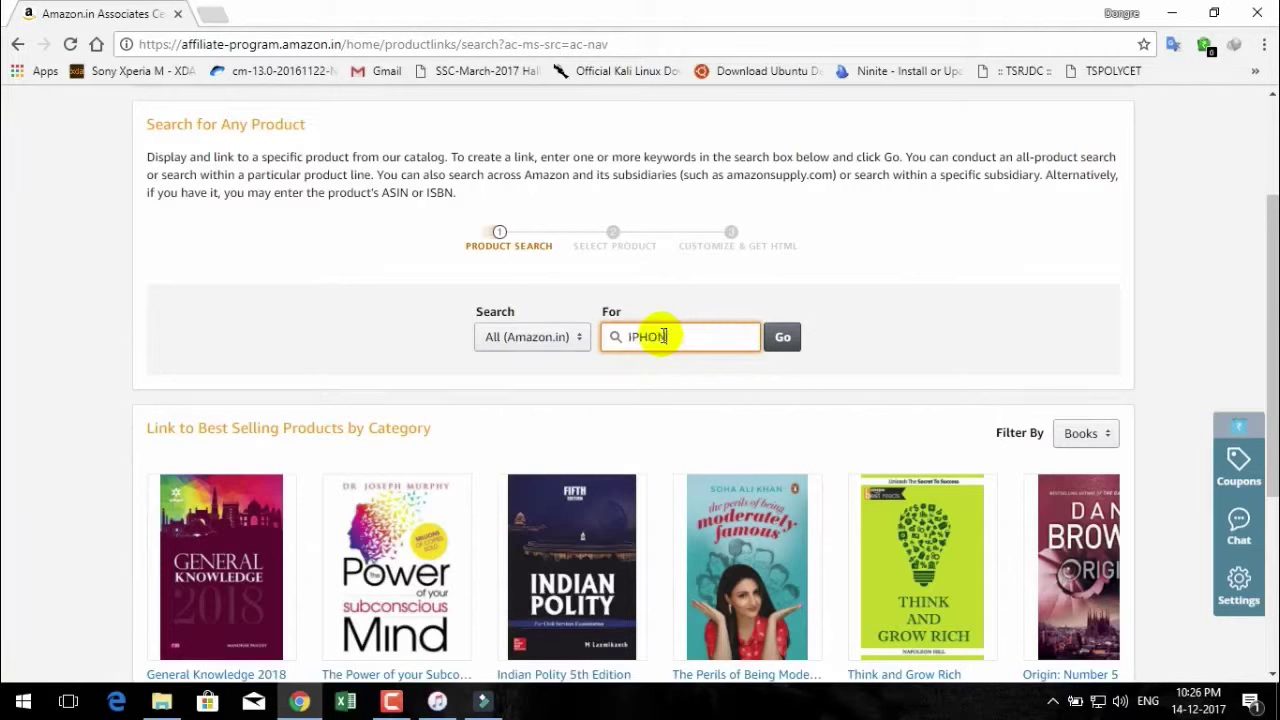
type("8")
left_click(800, 341)
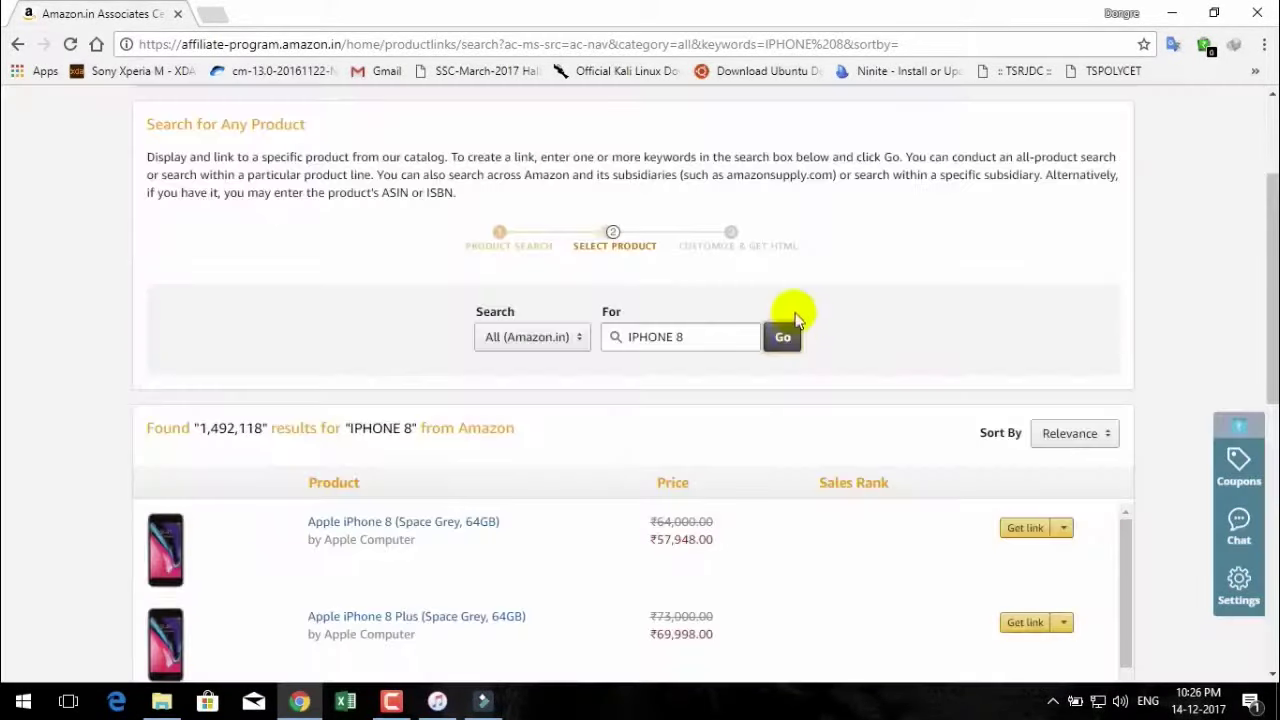
scroll(709, 480, "down", 8)
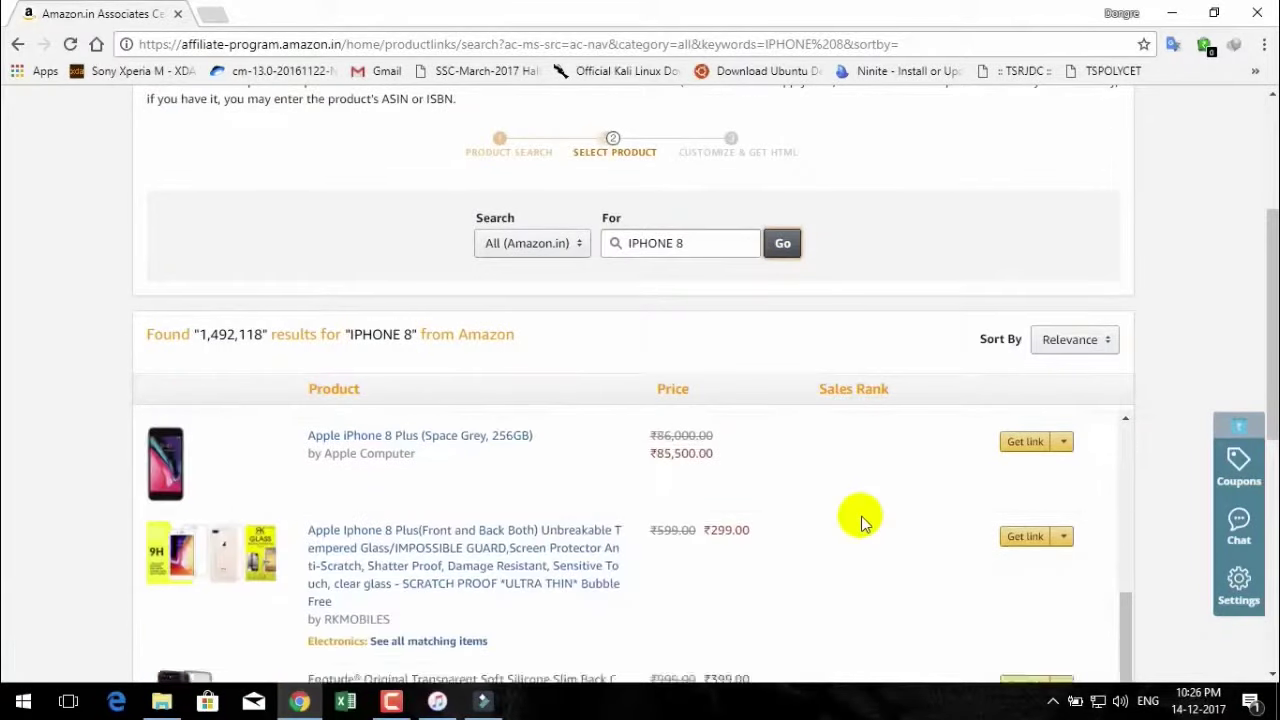
scroll(566, 534, "up", 10)
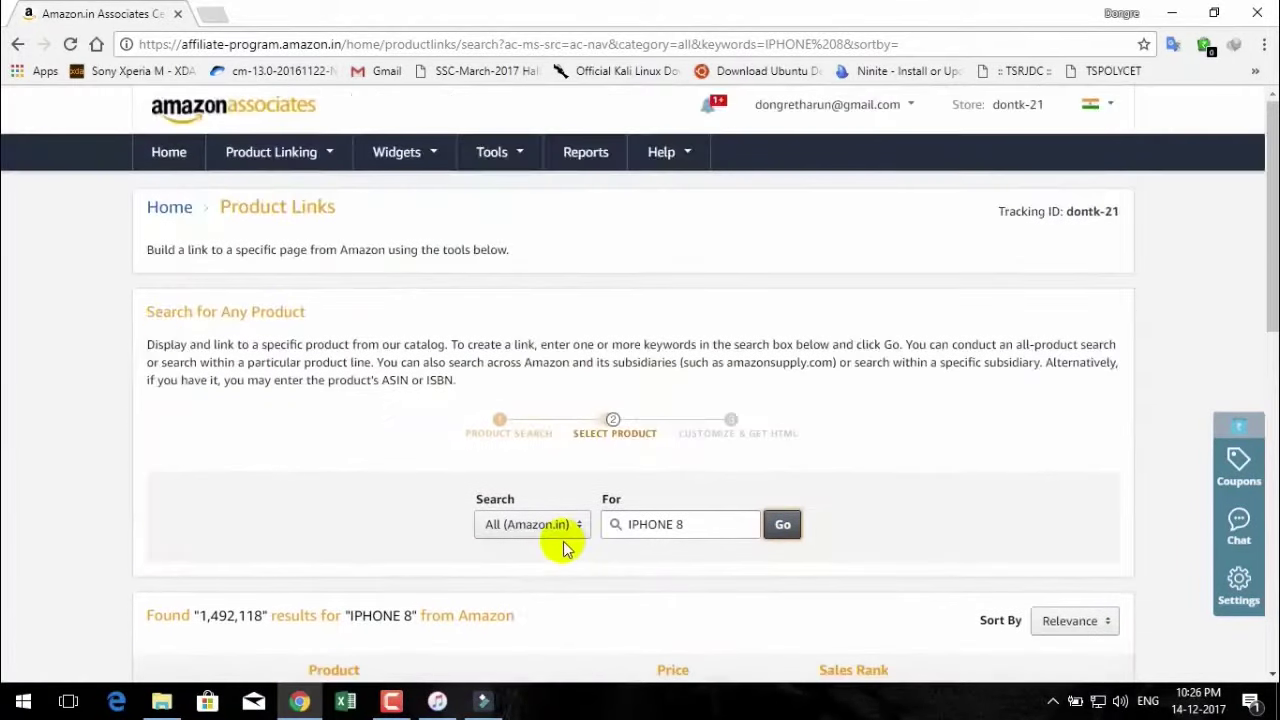
scroll(565, 545, "down", 1)
left_click_drag(1273, 290, 1273, 433)
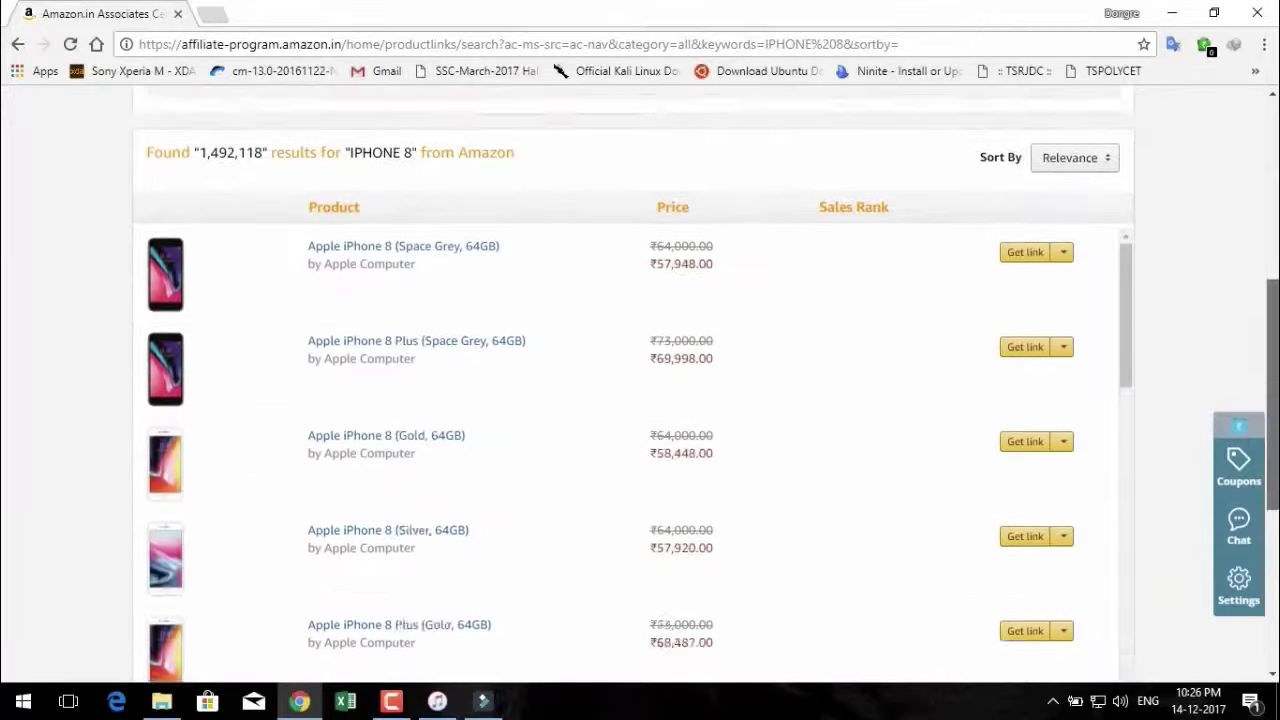
scroll(640, 400, "down", 2)
scroll(640, 400, "up", 1)
scroll(640, 400, "up", 2)
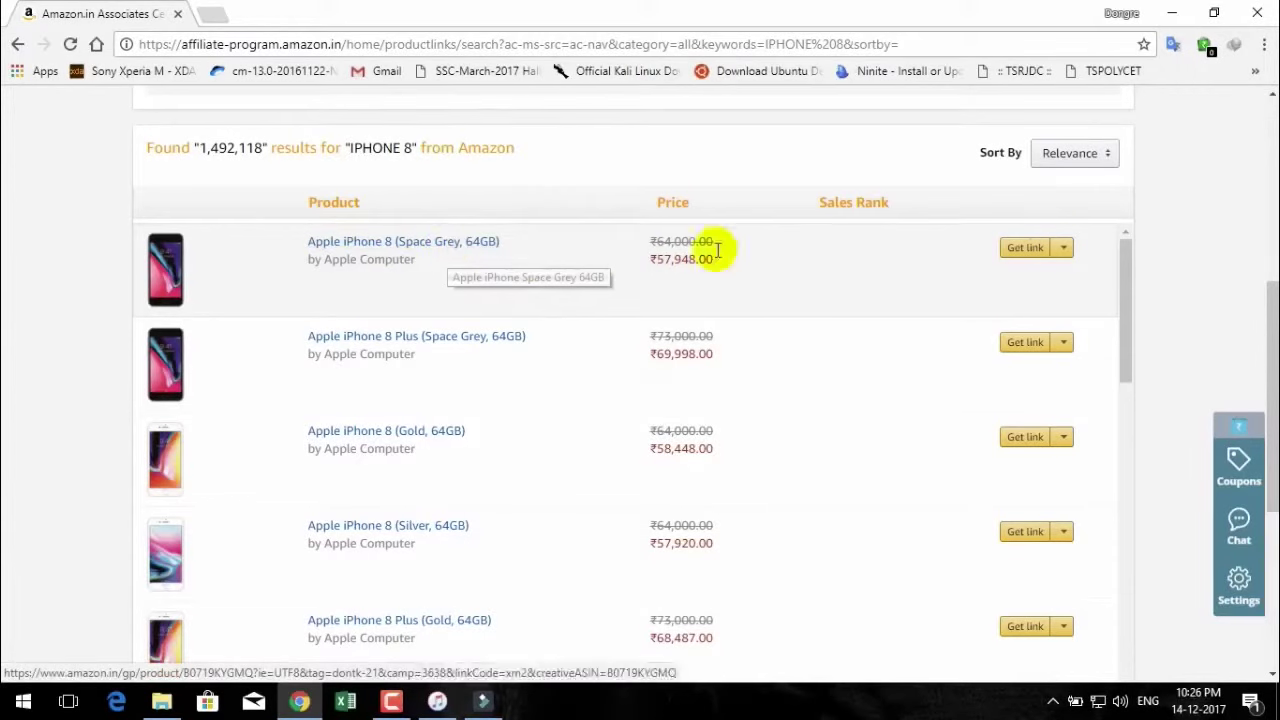
Create a text link for the Apple iPhone 8 (Space Grey, 64GB) listing and shorten it to amzn.to.
left_click(1066, 346)
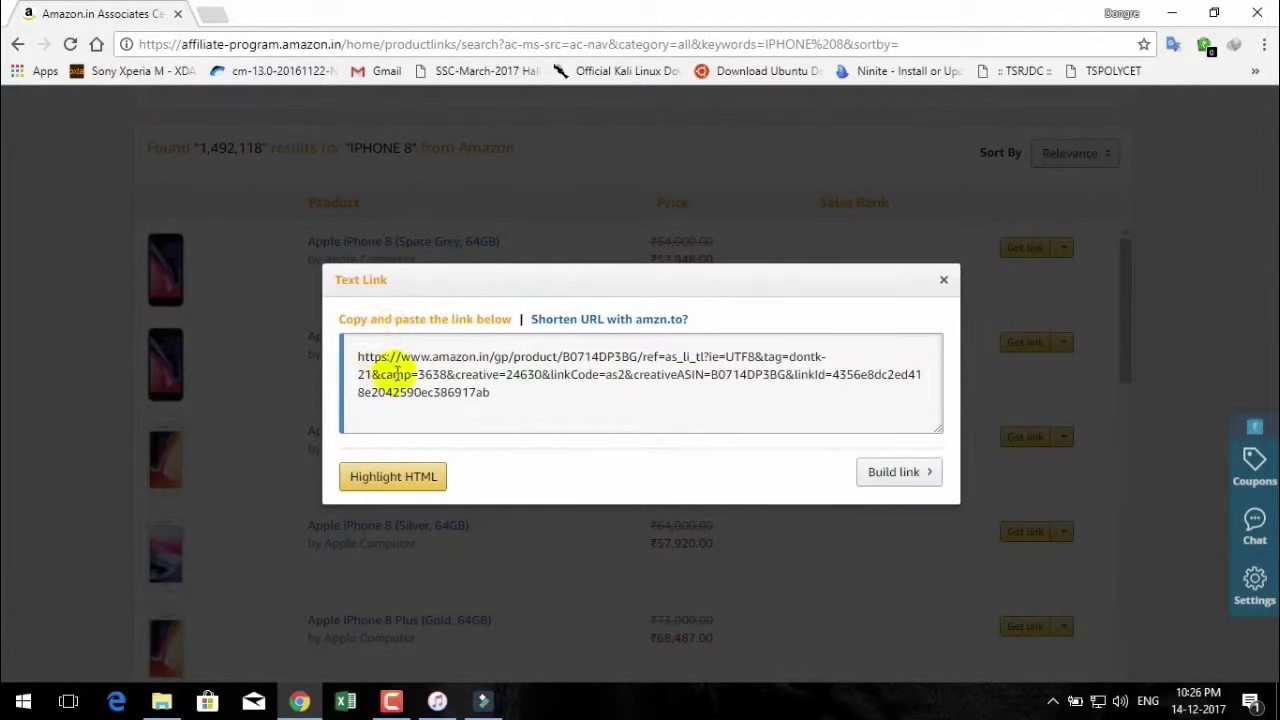
left_click_drag(358, 356, 557, 421)
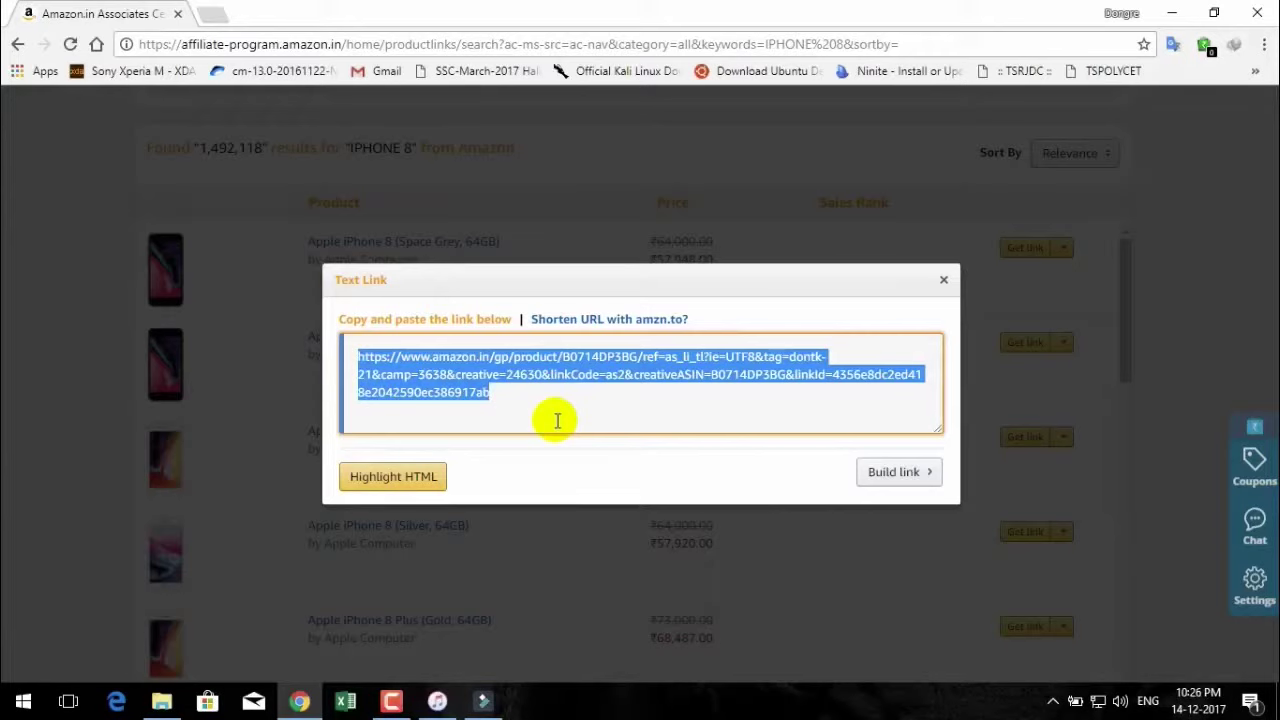
left_click(588, 325)
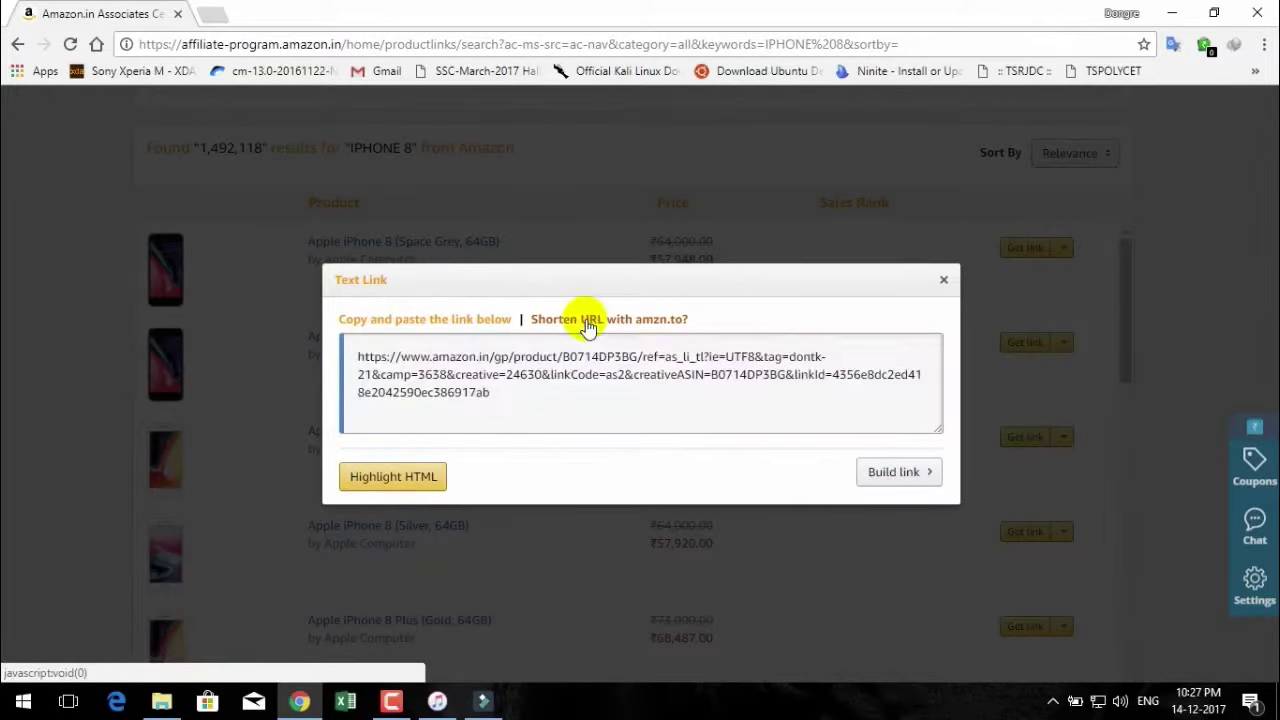
left_click(588, 325)
left_click(543, 319)
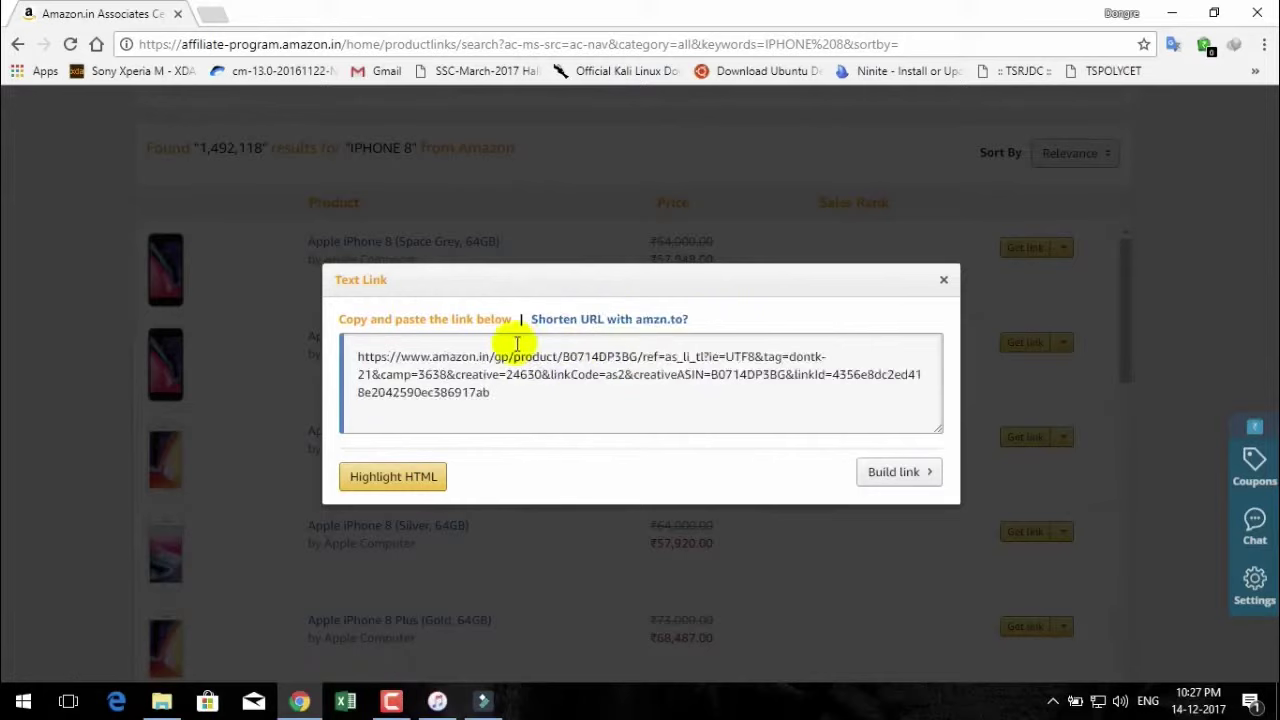
left_click(577, 322)
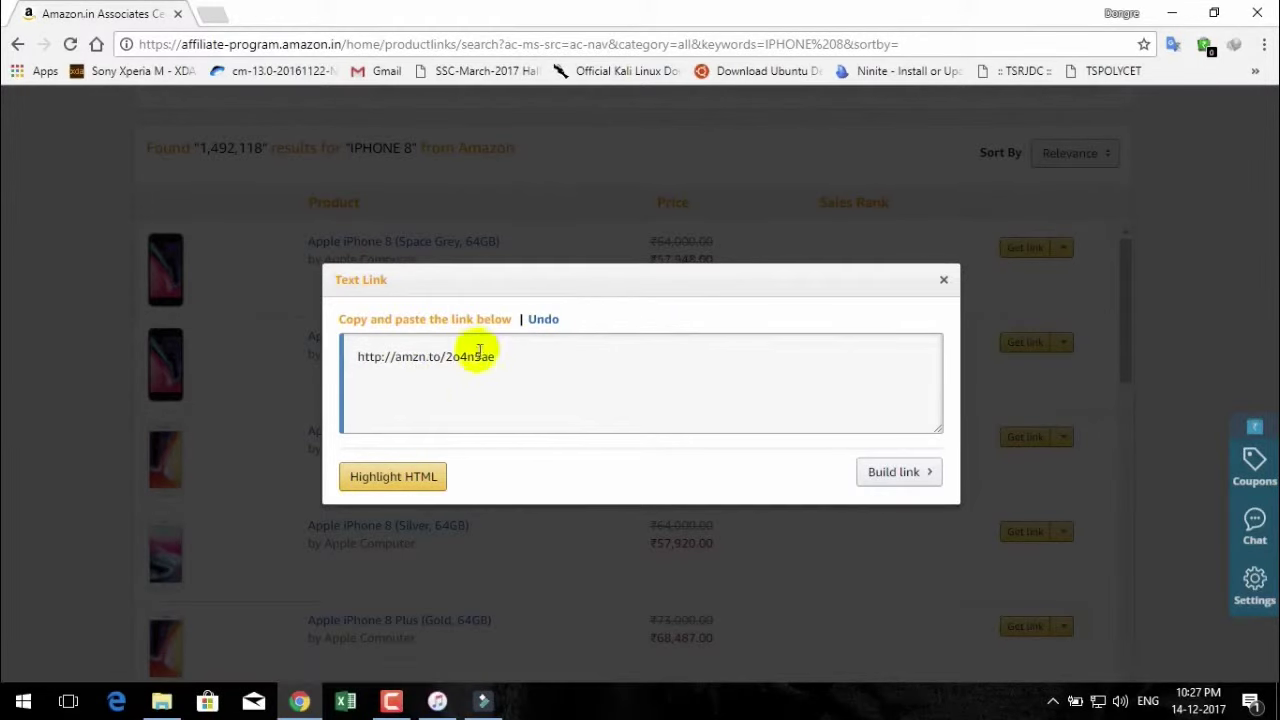
left_click_drag(525, 359, 349, 350)
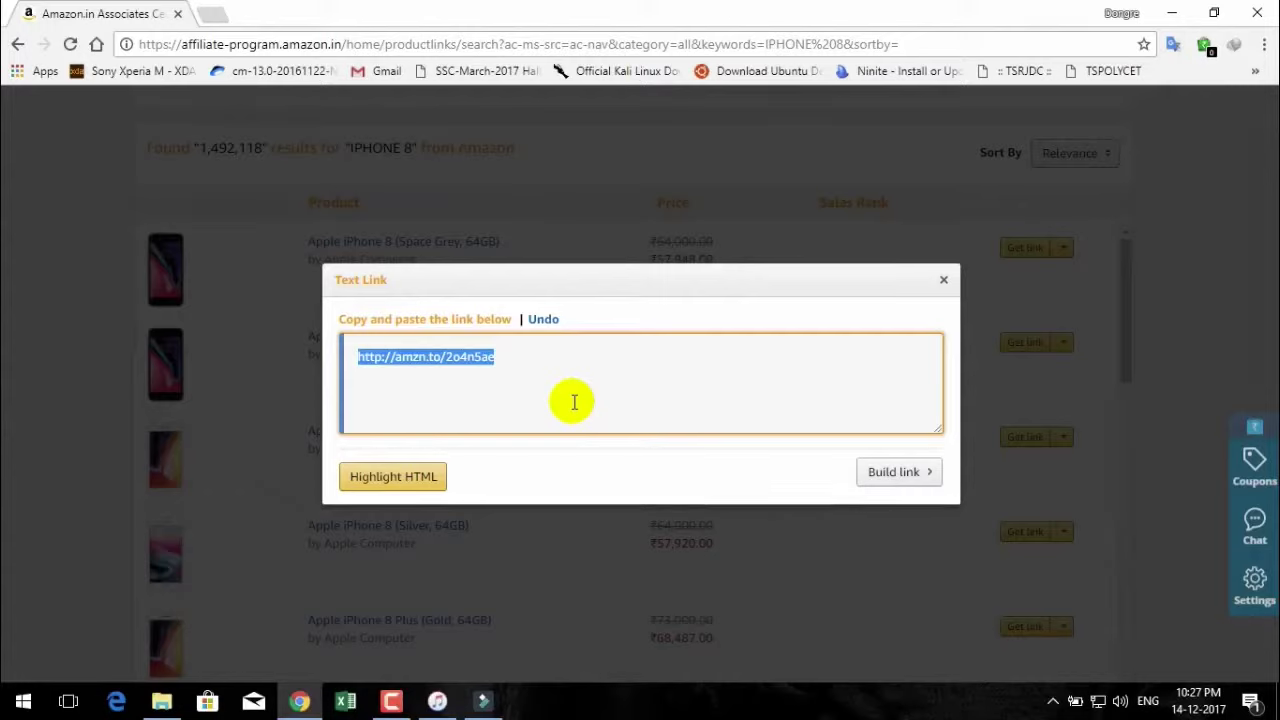
left_click(566, 388)
left_click_drag(549, 358, 355, 357)
left_click(513, 403)
left_click_drag(460, 357, 776, 382)
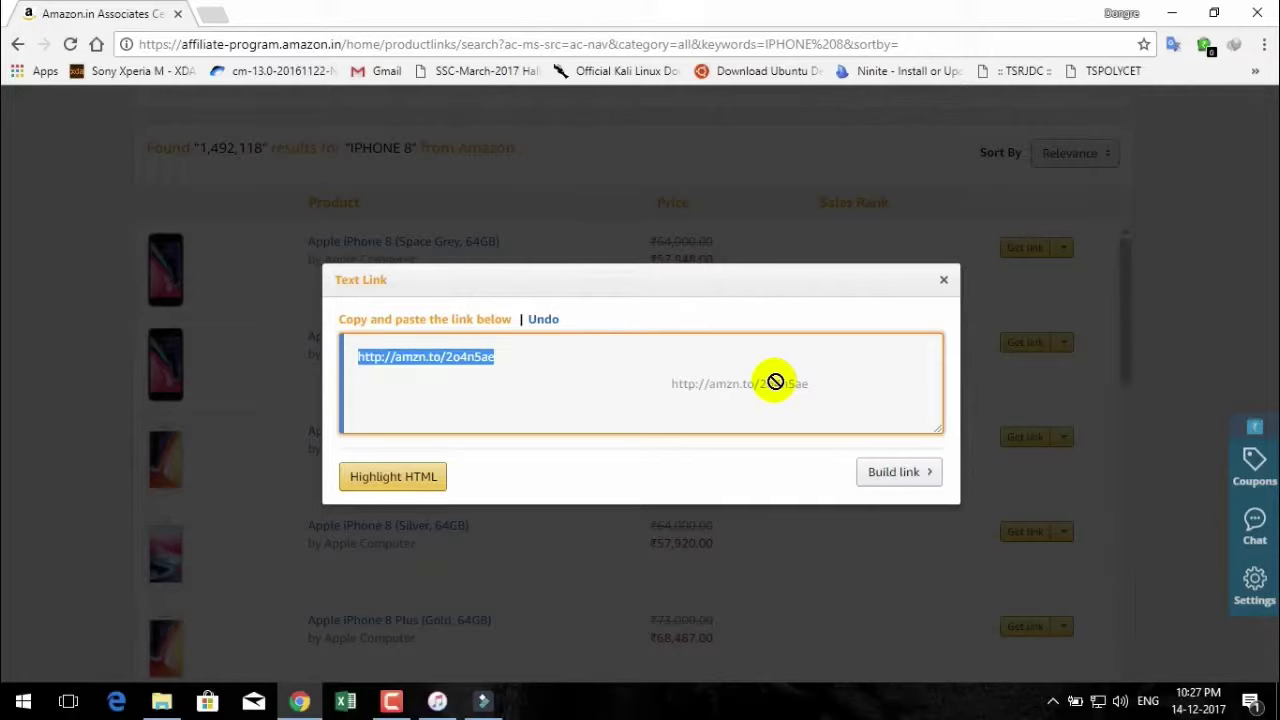
left_click_drag(776, 382, 776, 382)
left_click_drag(776, 382, 780, 388)
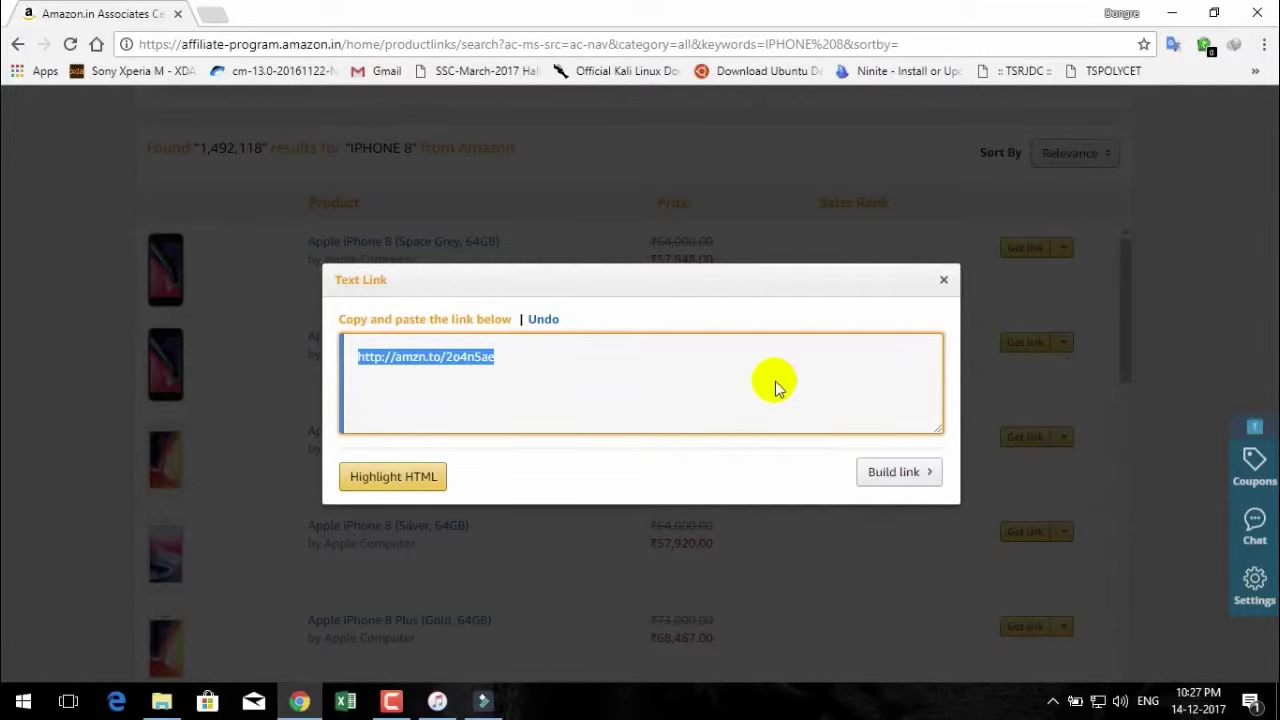
left_click(943, 280)
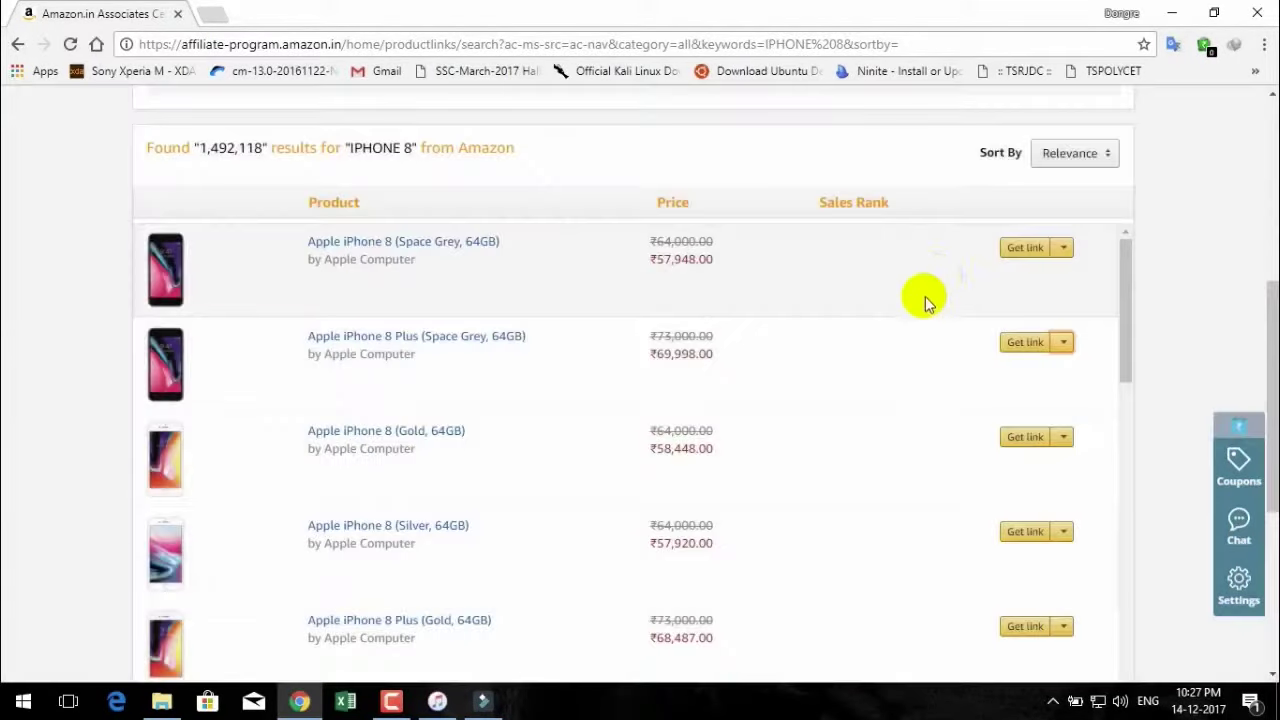
From the top of the page, browse the Product Linking, Widgets and Tools menus, then show the account menu.
scroll(925, 300, "up", 5)
left_click(885, 104)
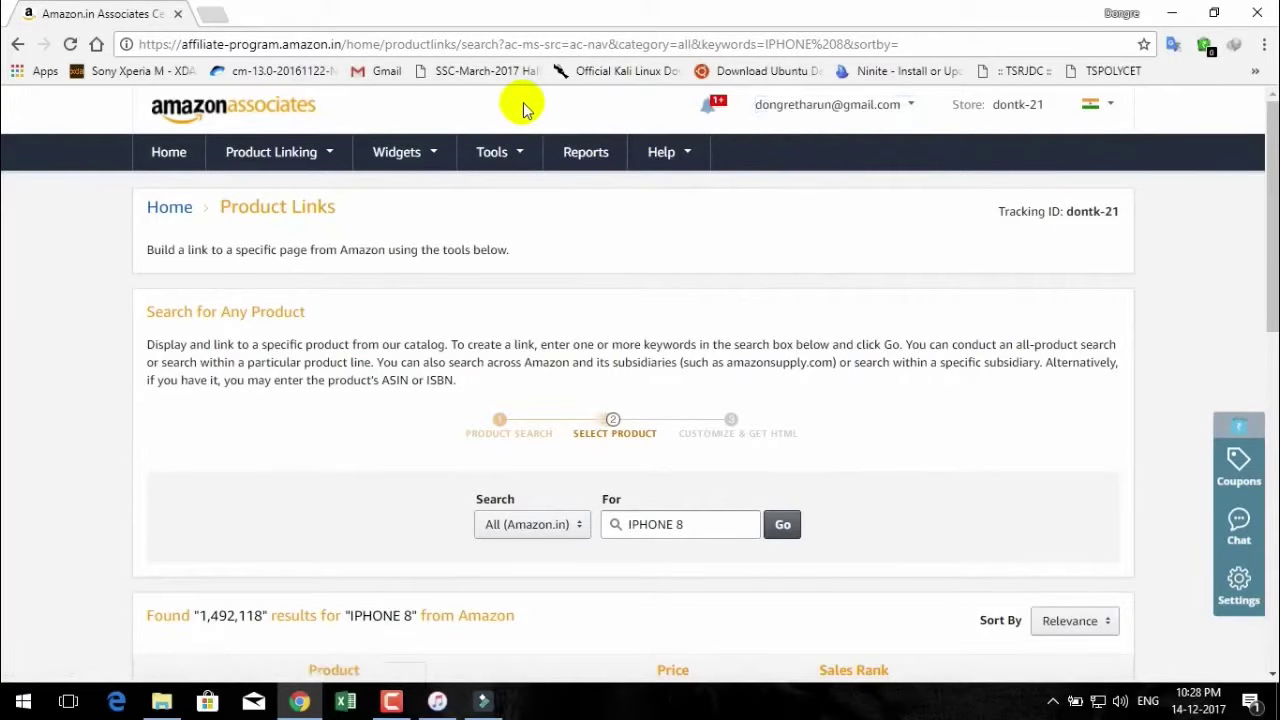
mouse_move(240, 151)
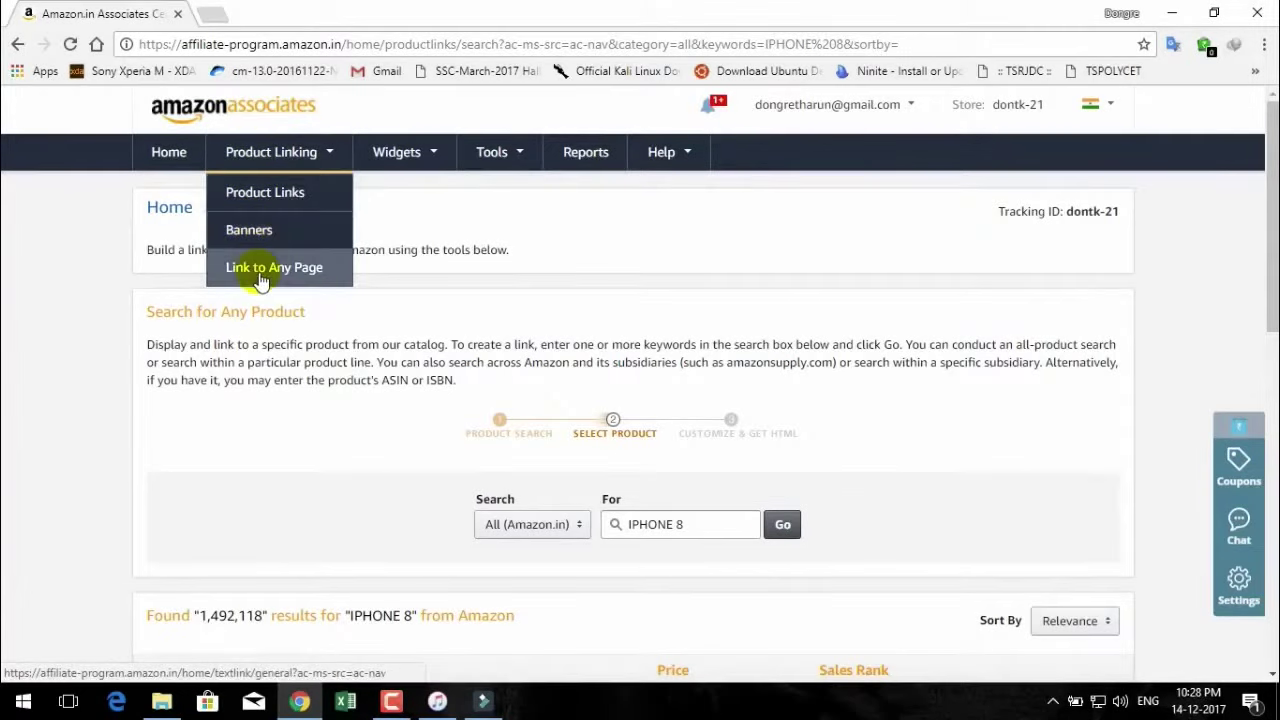
mouse_move(431, 159)
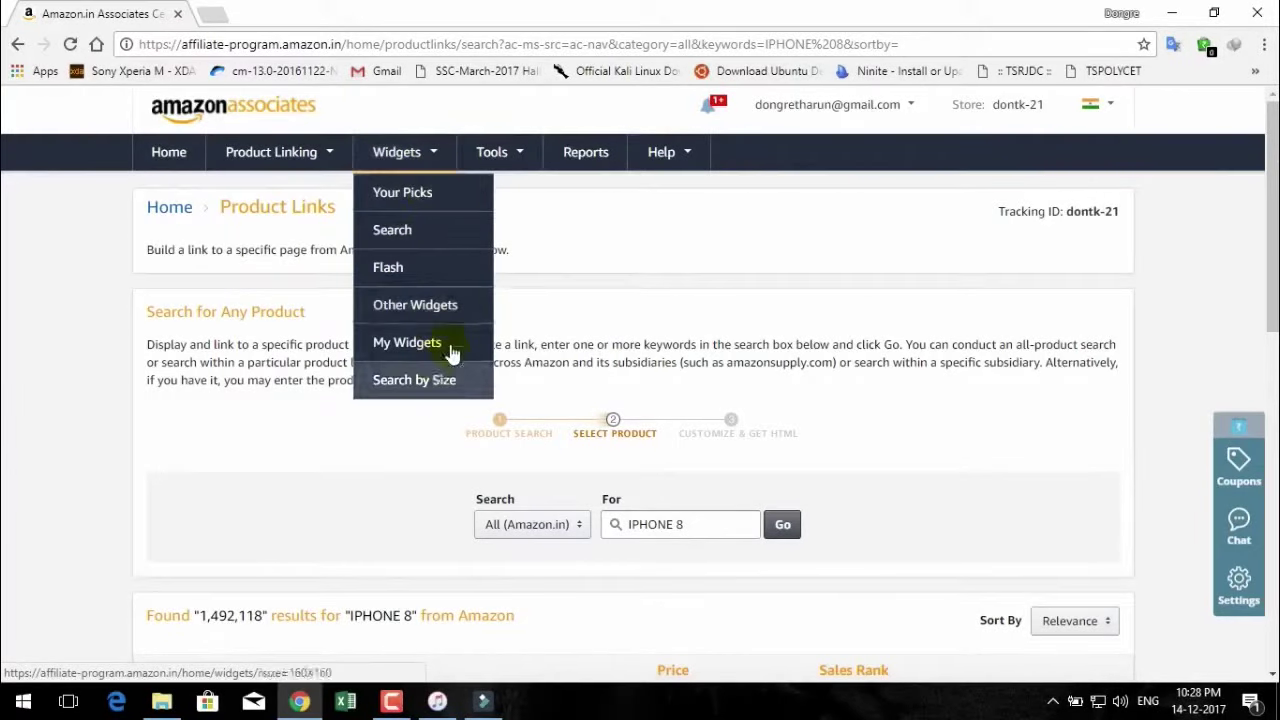
mouse_move(525, 155)
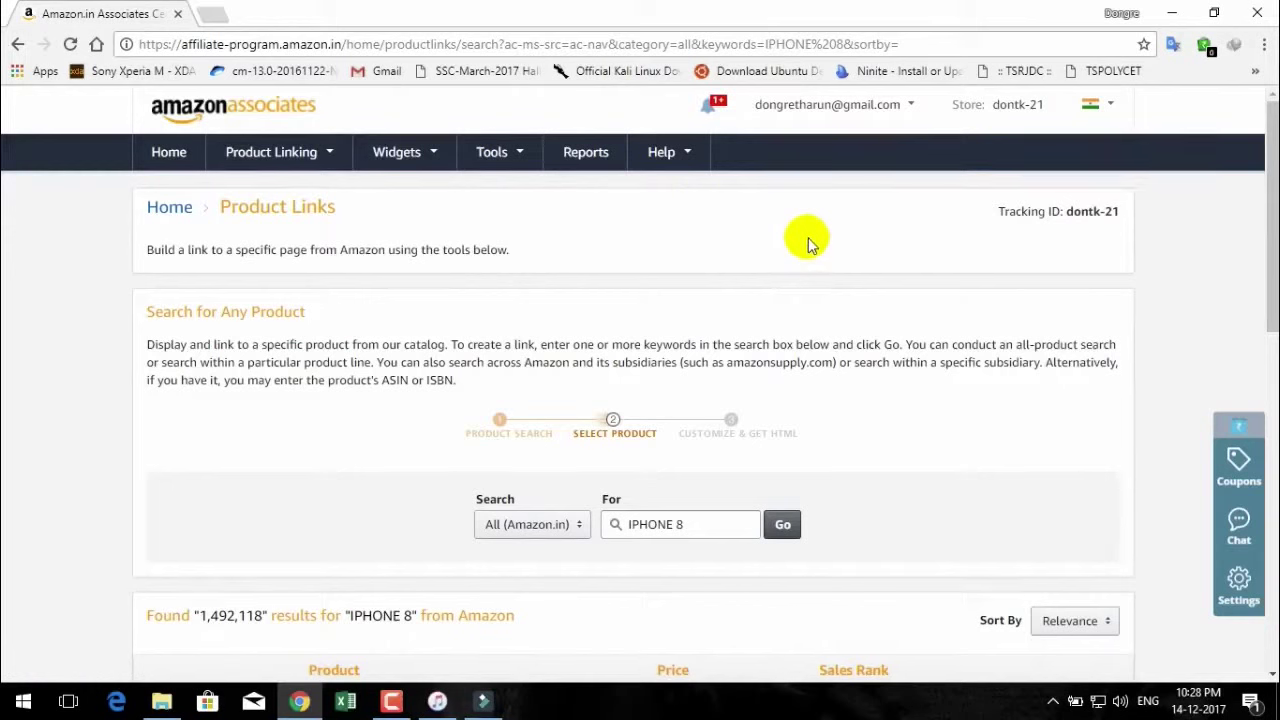
mouse_move(829, 110)
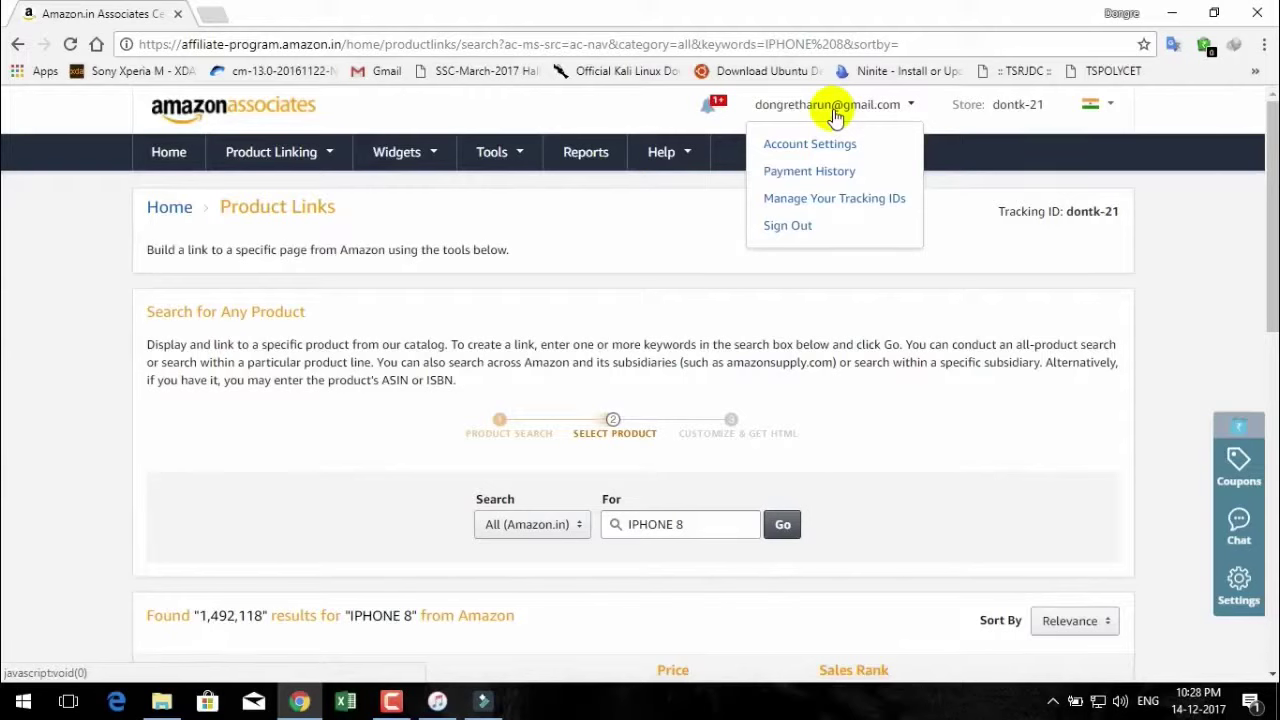
Sign out of the Associates account, retry the unreachable sign-in page, and close Chrome.
left_click(799, 228)
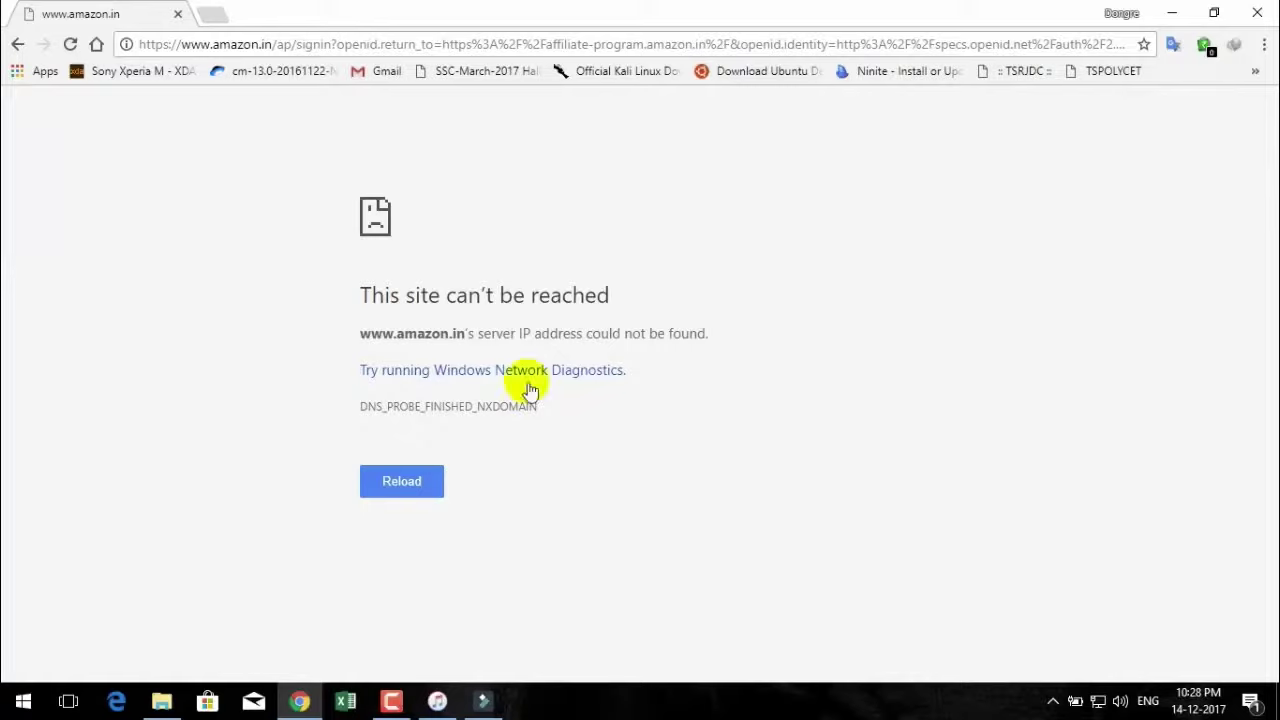
left_click(405, 492)
left_click(405, 490)
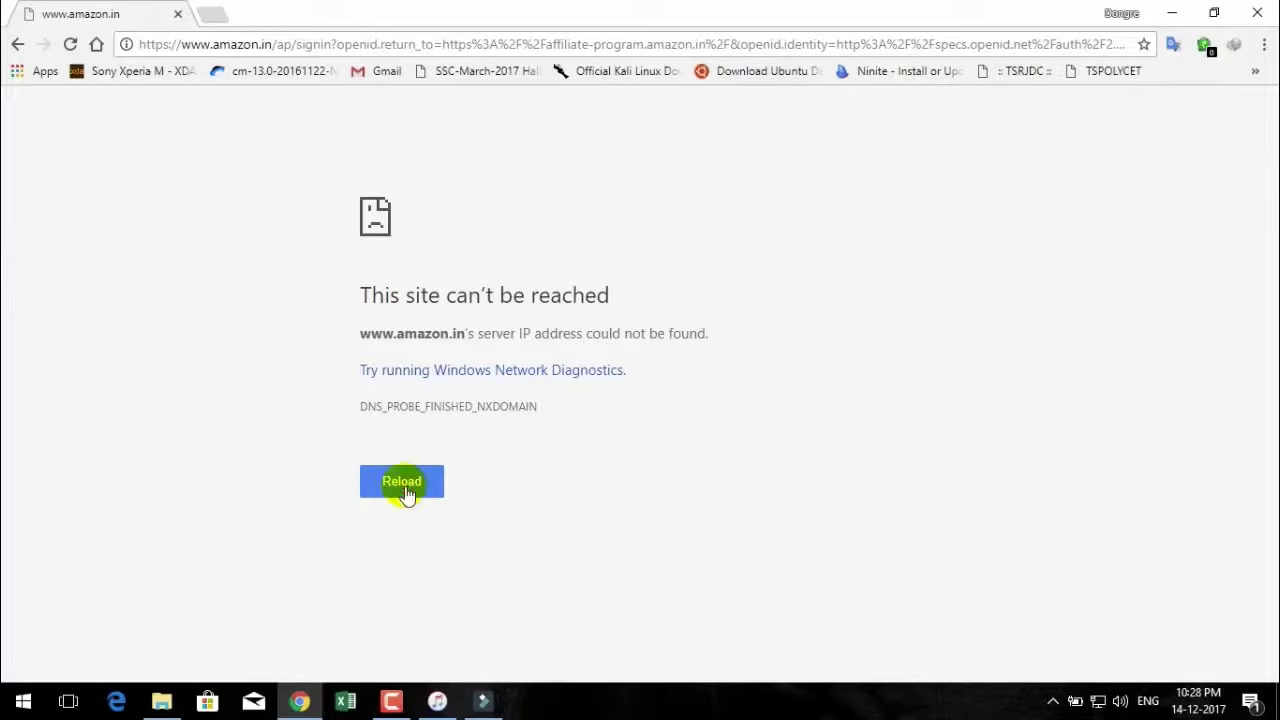
left_click(1257, 13)
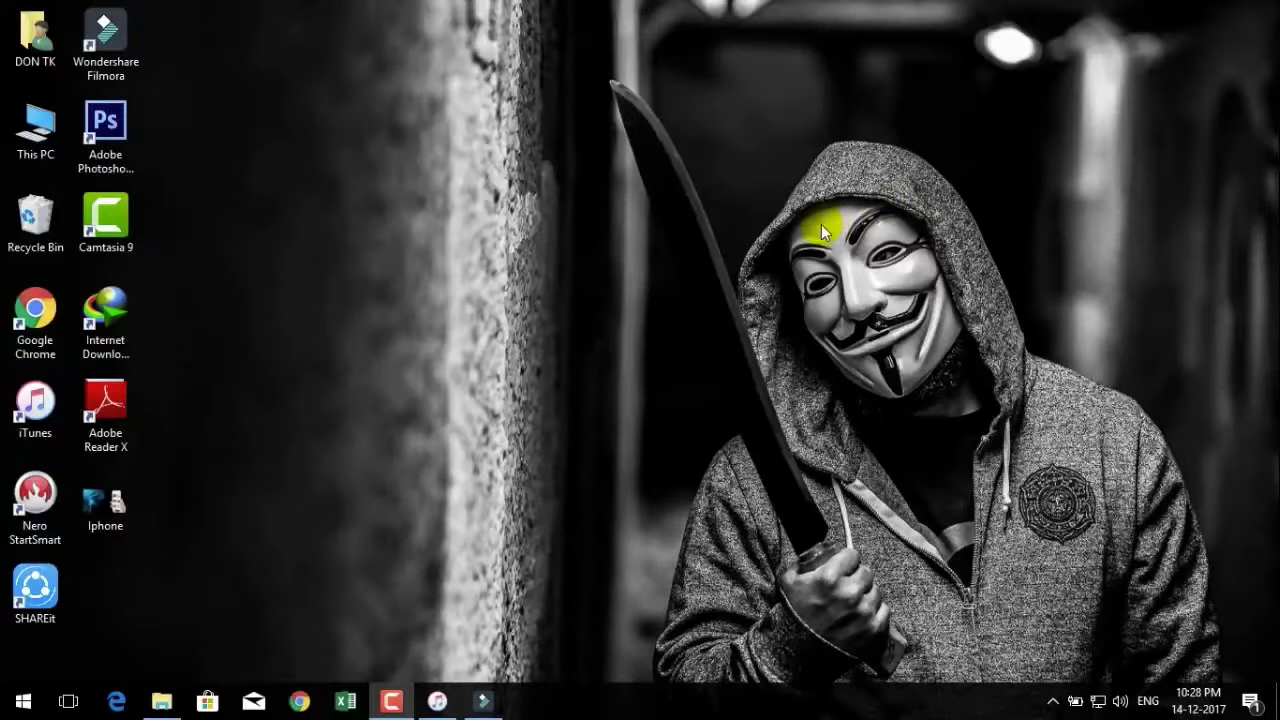